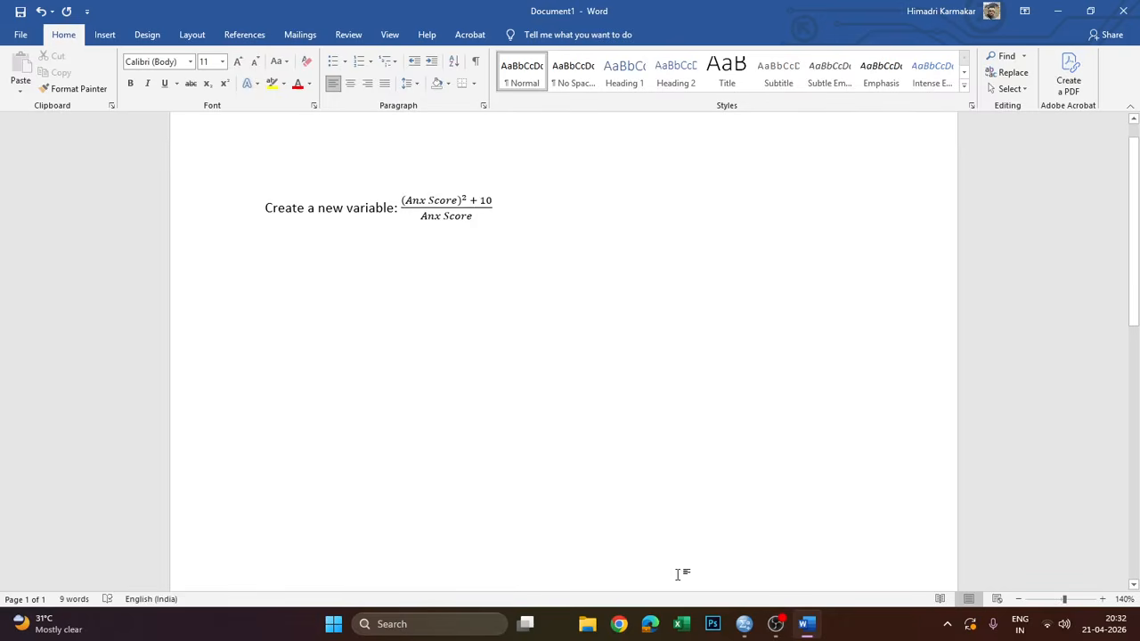
# Switch to Data.sav in SPSS Statistics and start a Compute Variable operation with New_Score as the target variable
pyautogui.moveTo(739, 627)
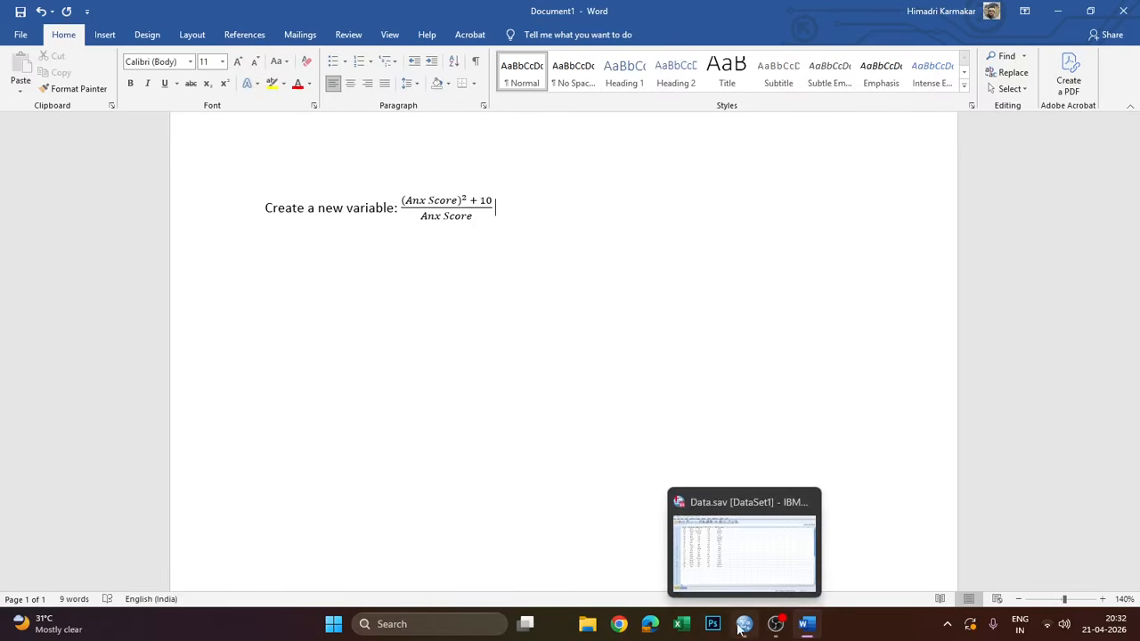
pyautogui.click(752, 552)
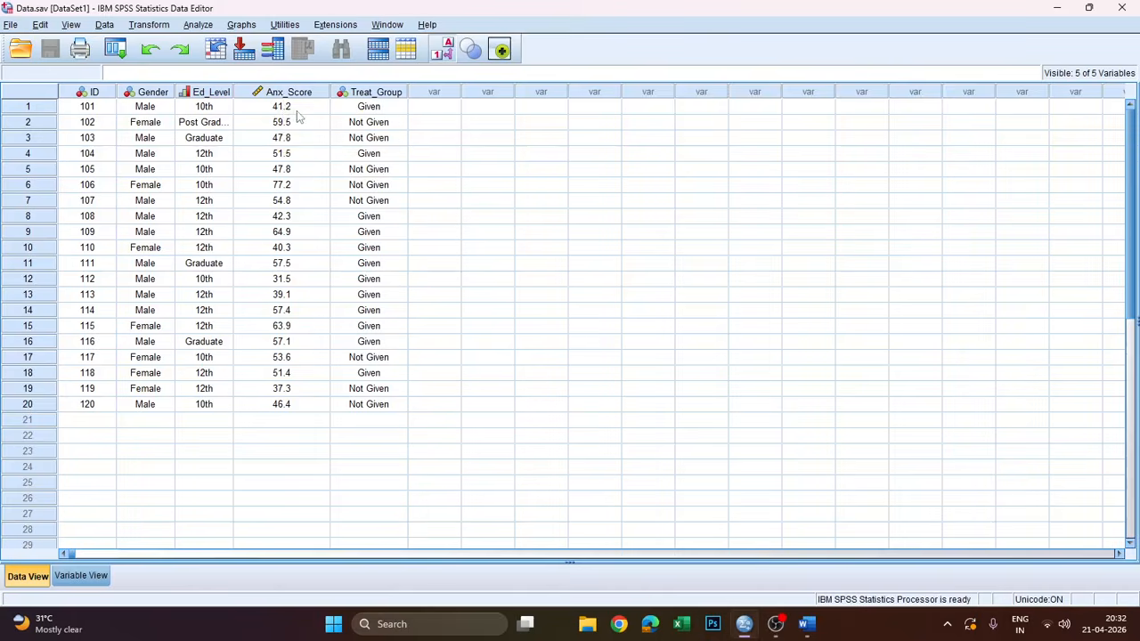
pyautogui.click(146, 25)
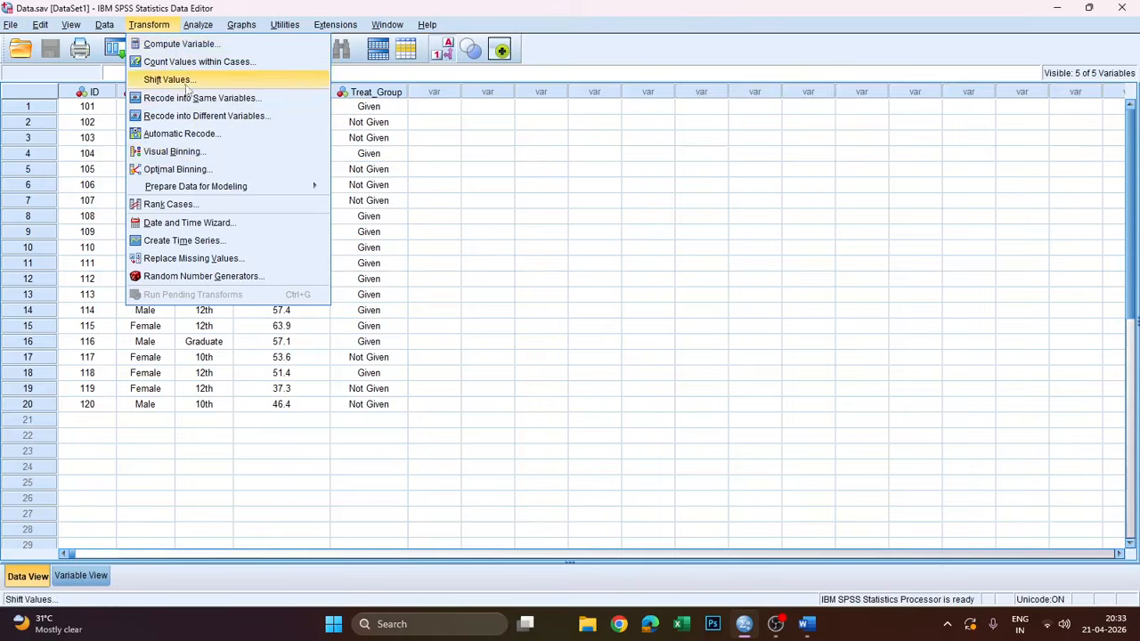
pyautogui.click(161, 46)
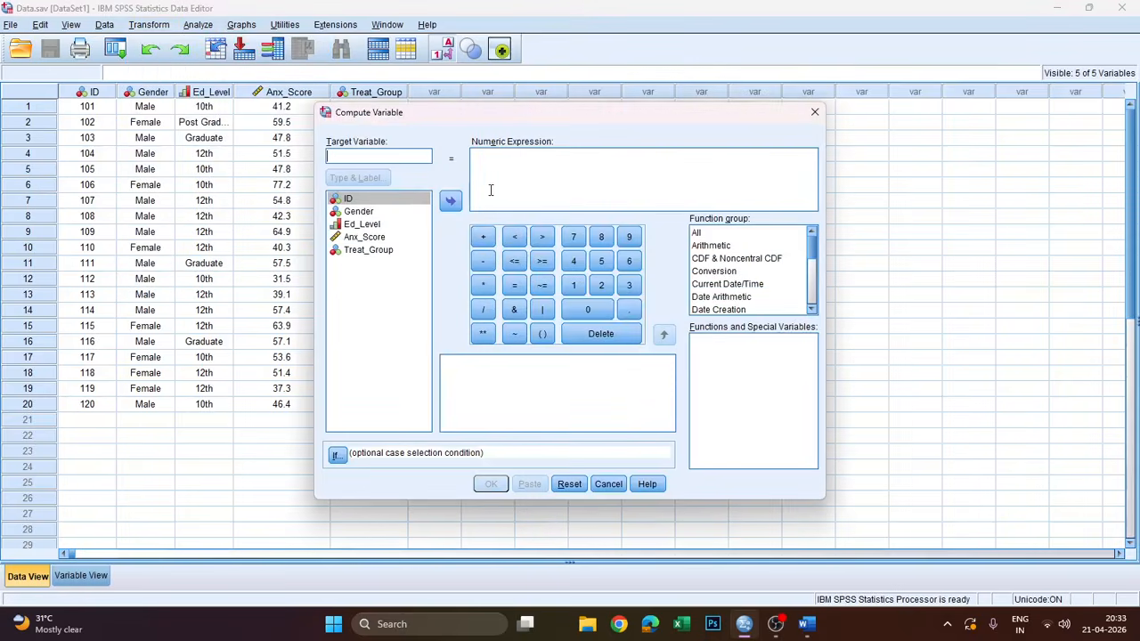
pyautogui.click(400, 160)
pyautogui.click(805, 623)
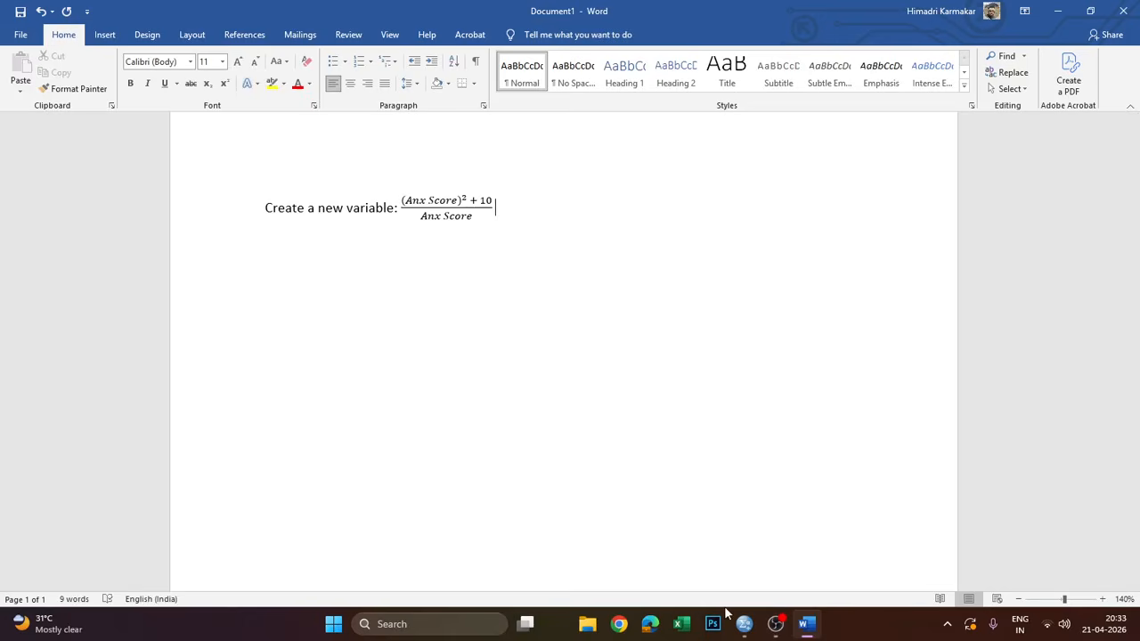
pyautogui.click(726, 512)
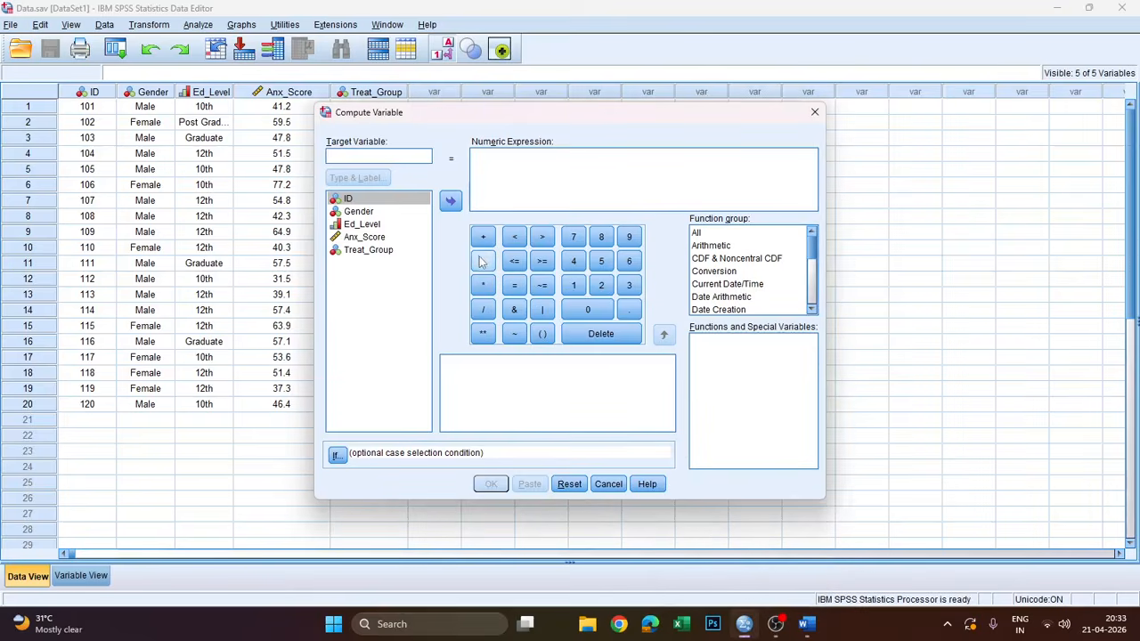
pyautogui.write('N')
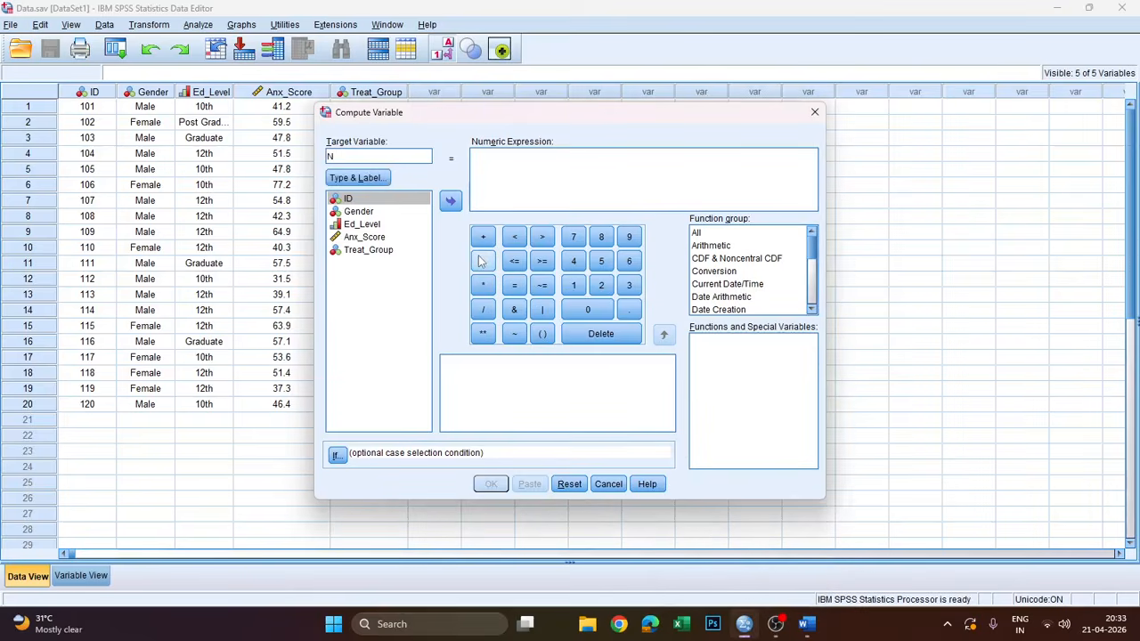
pyautogui.write('ew_Score')
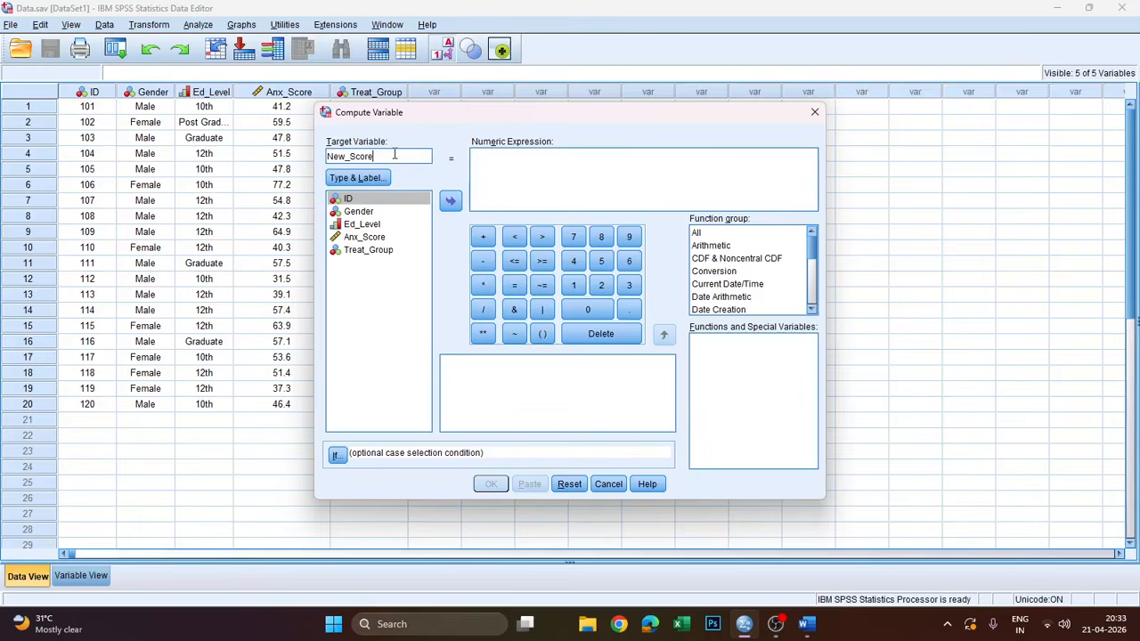
# Build the numerator of the numeric expression in parentheses as (Anx_Score * Anx_Score + 10), following the formula in the Word document
pyautogui.click(541, 164)
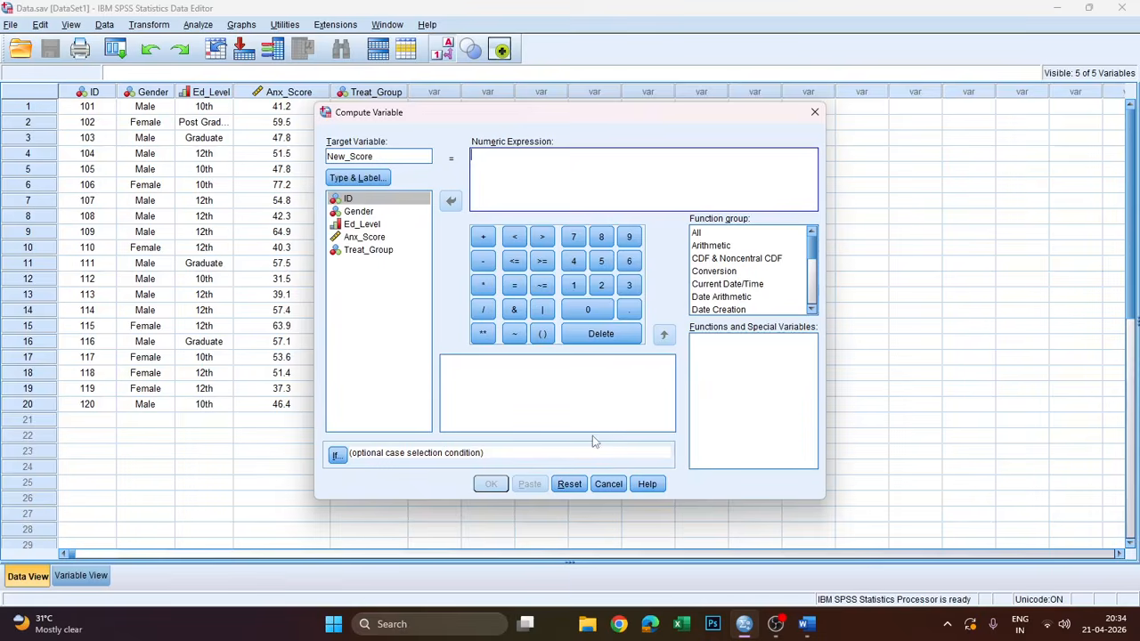
pyautogui.click(806, 625)
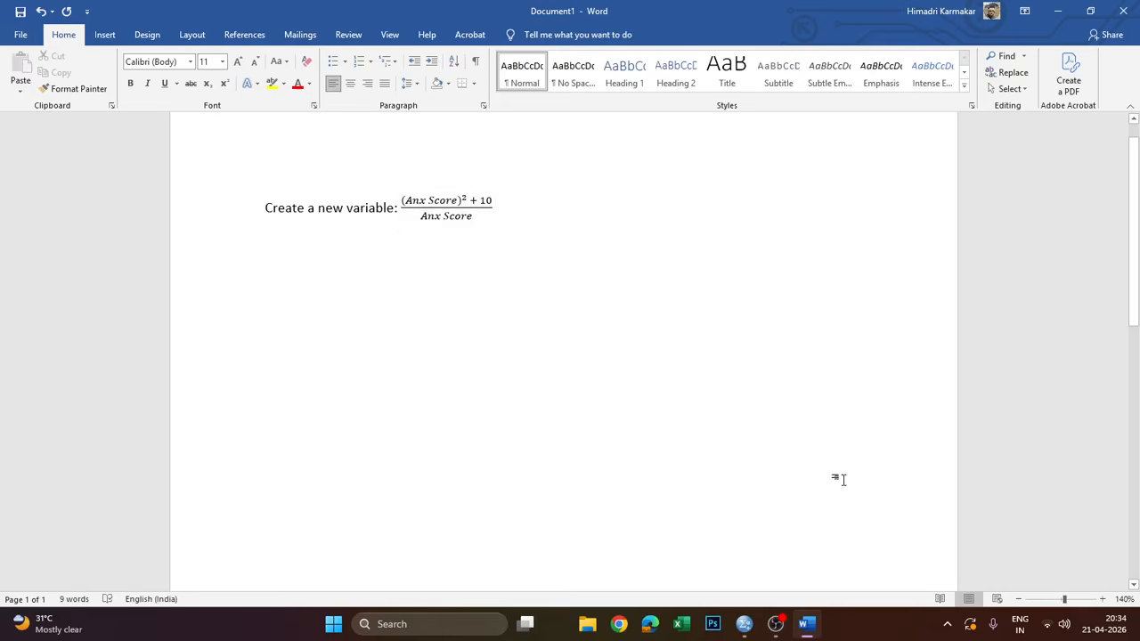
pyautogui.click(746, 623)
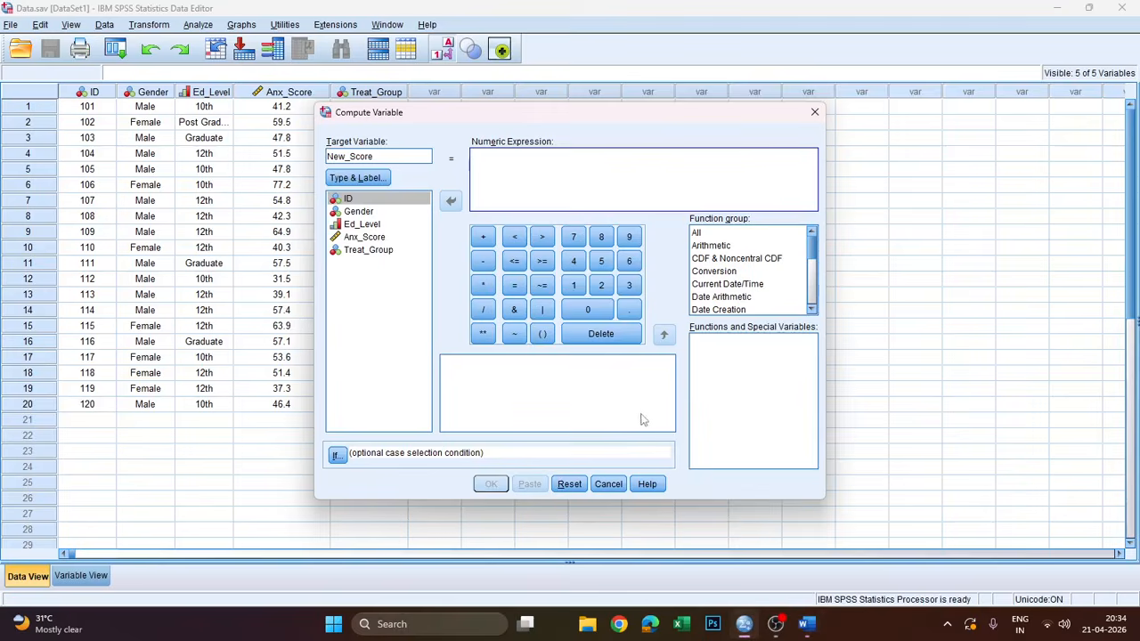
pyautogui.click(542, 334)
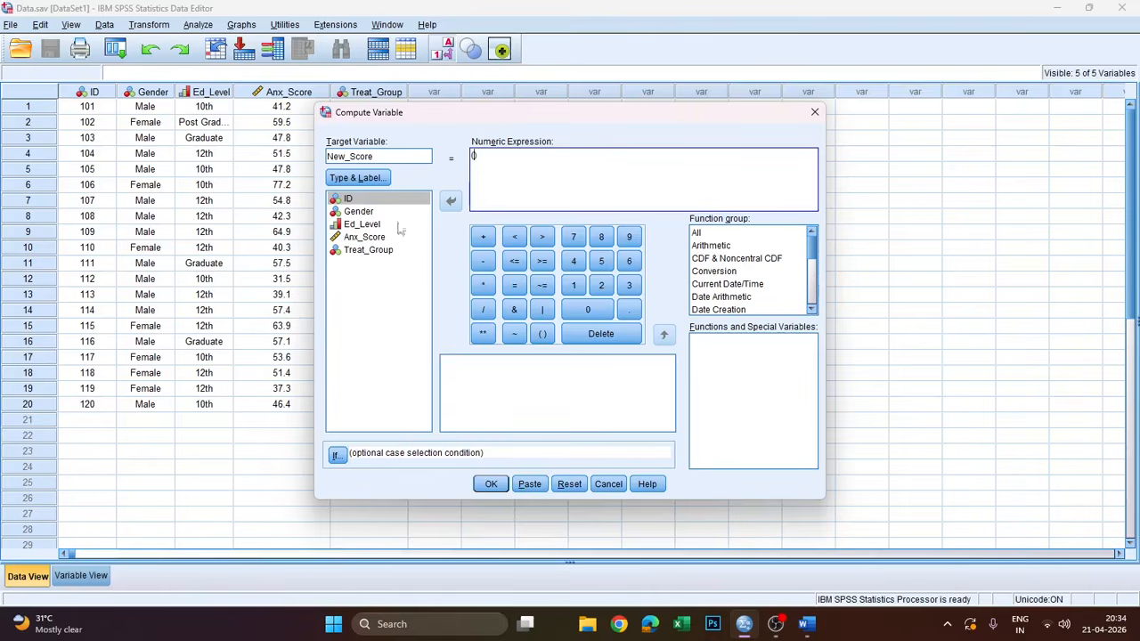
pyautogui.click(363, 237)
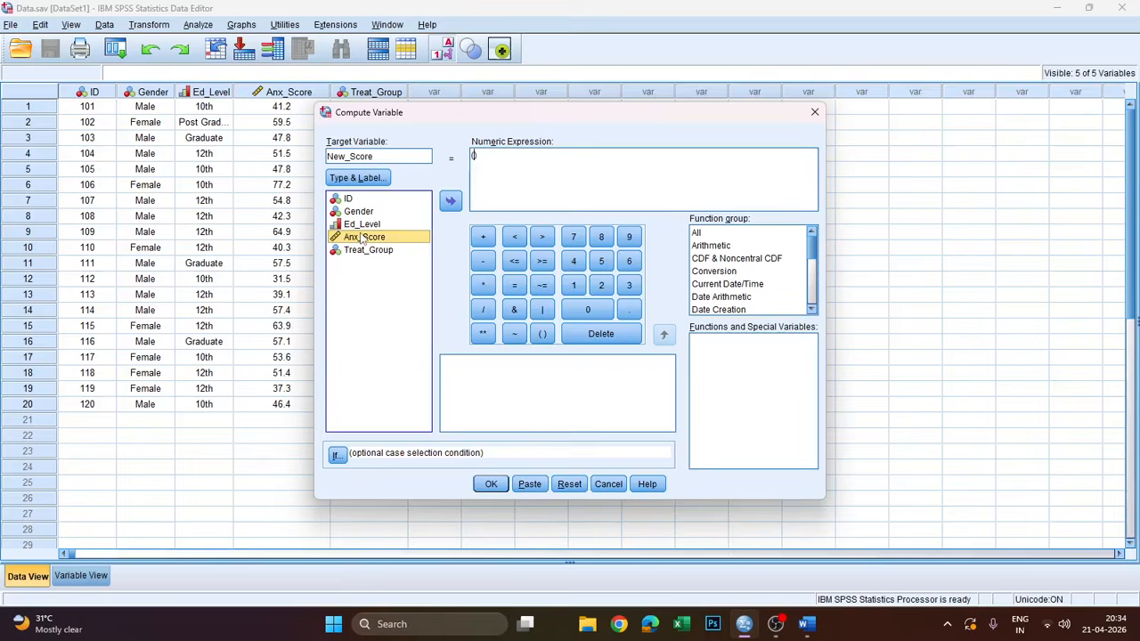
pyautogui.click(454, 202)
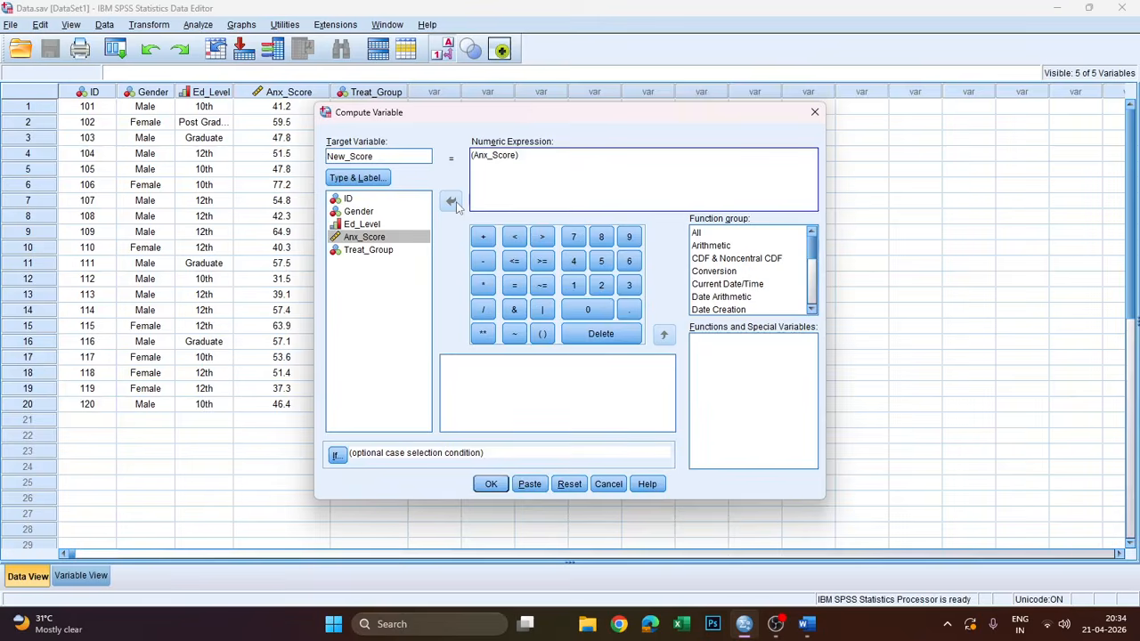
pyautogui.click(481, 287)
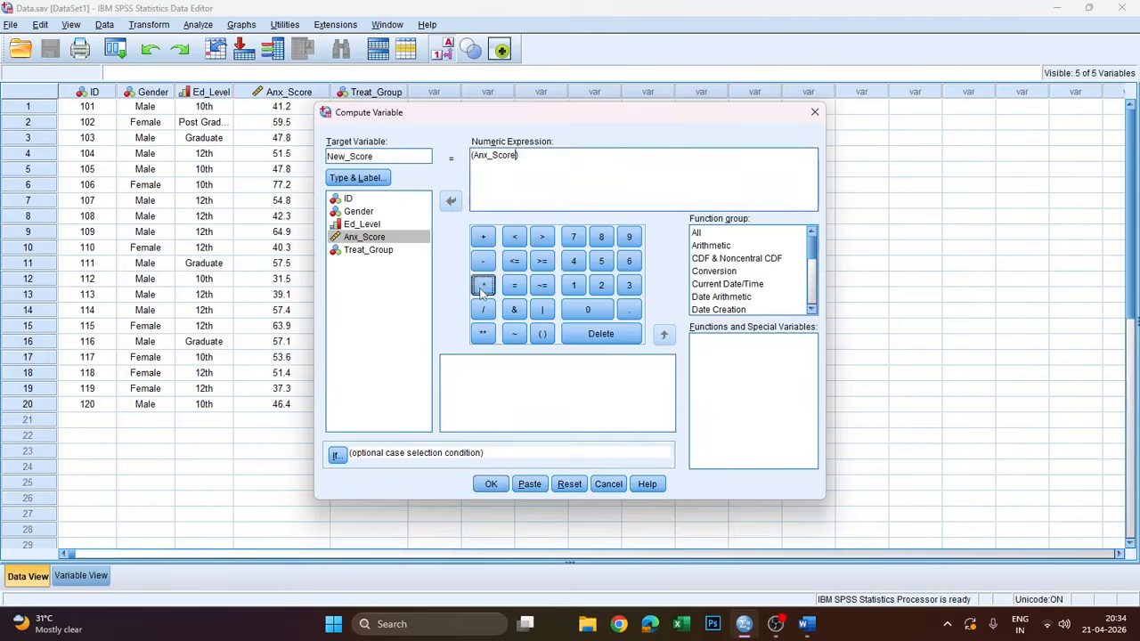
pyautogui.click(372, 238)
pyautogui.click(451, 202)
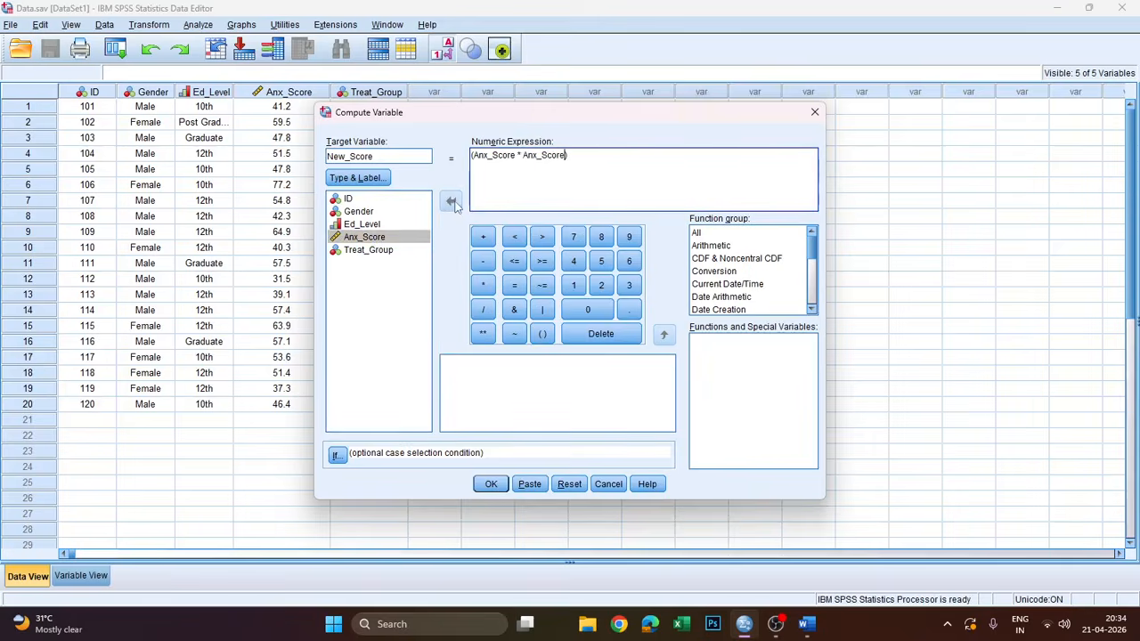
pyautogui.click(484, 237)
pyautogui.click(576, 286)
pyautogui.click(588, 314)
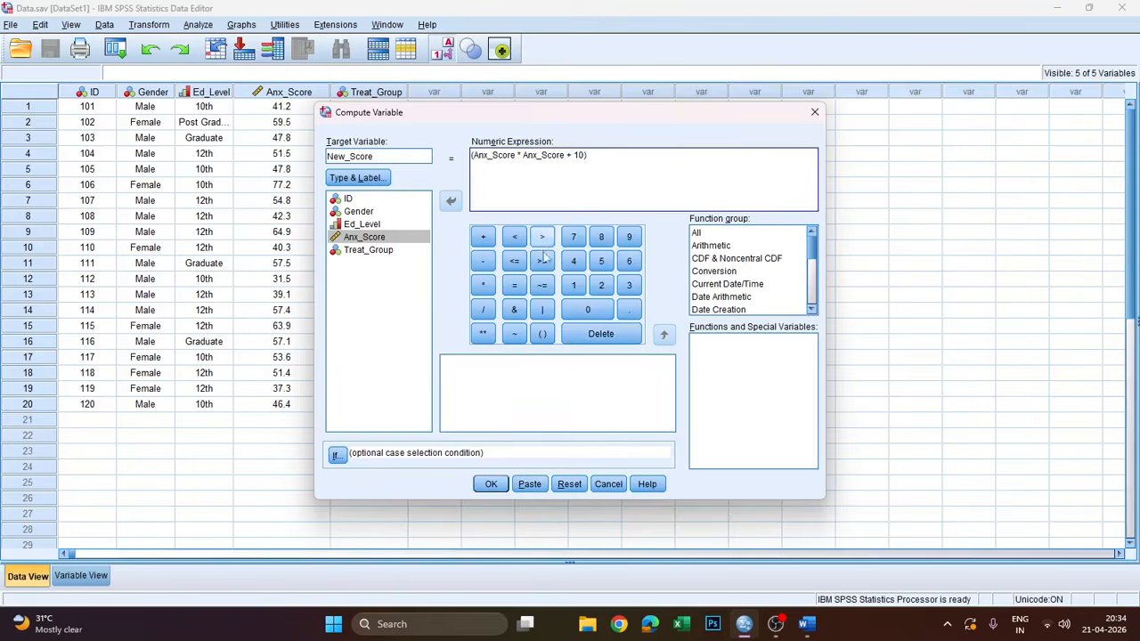
# Divide the numerator by Anx_Score, run the computation, and return from the output log to the dataset
pyautogui.click(484, 312)
pyautogui.moveTo(755, 628)
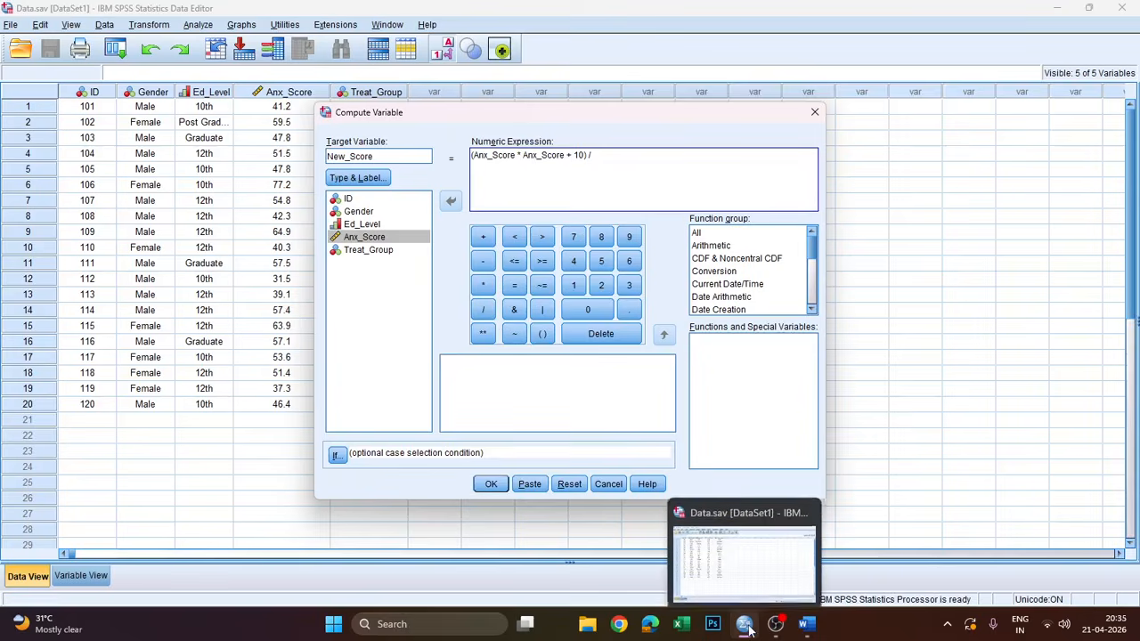
pyautogui.click(806, 626)
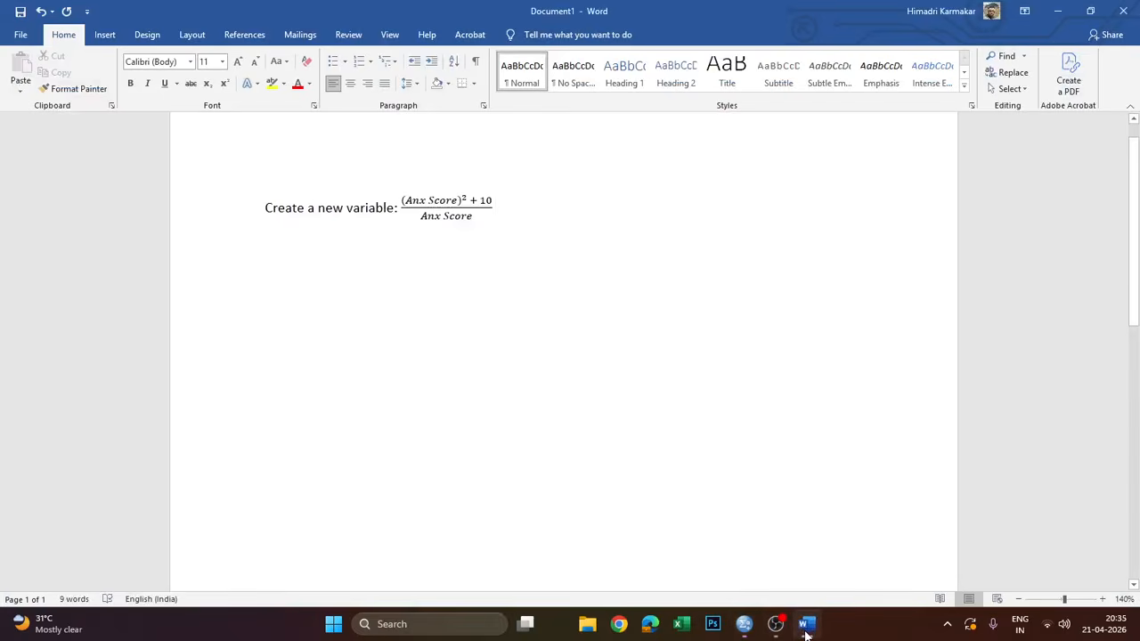
pyautogui.click(805, 625)
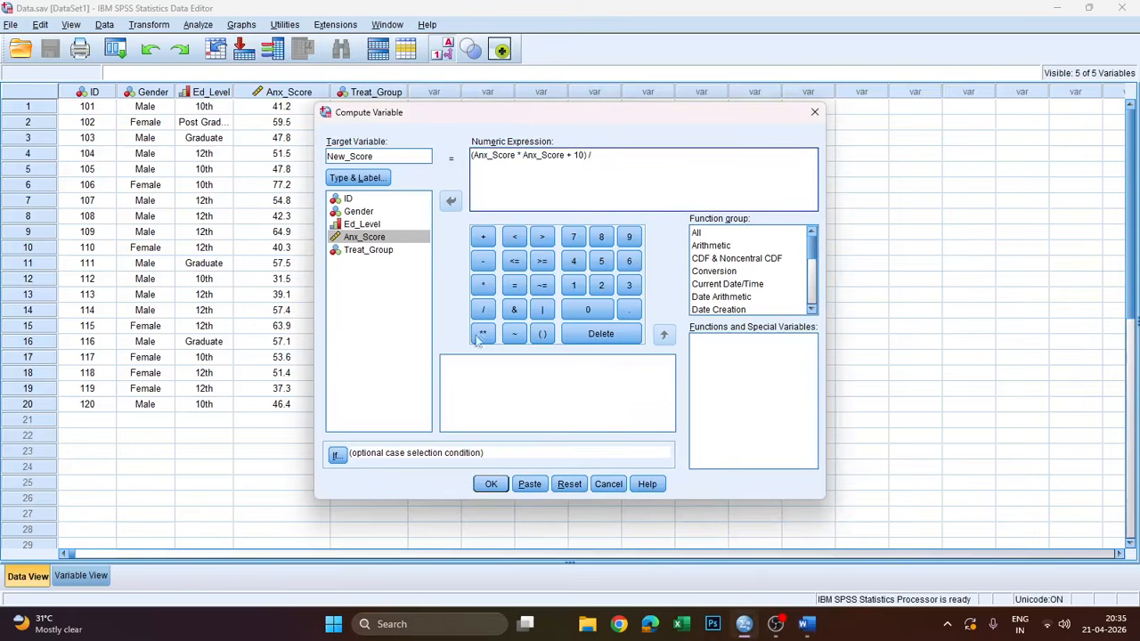
pyautogui.click(363, 239)
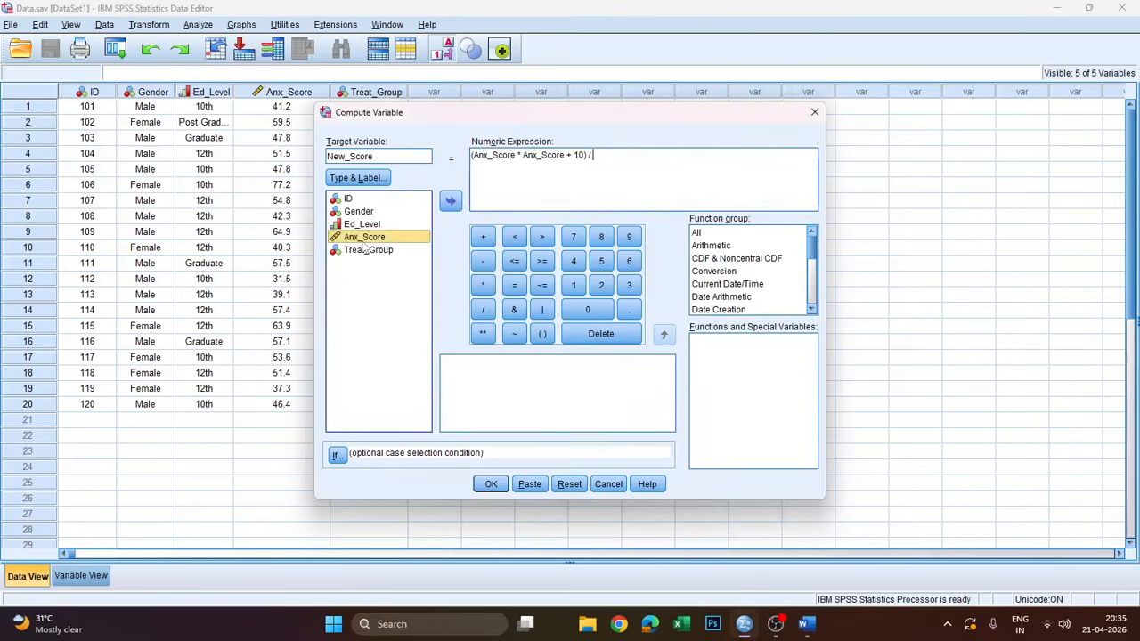
pyautogui.click(450, 201)
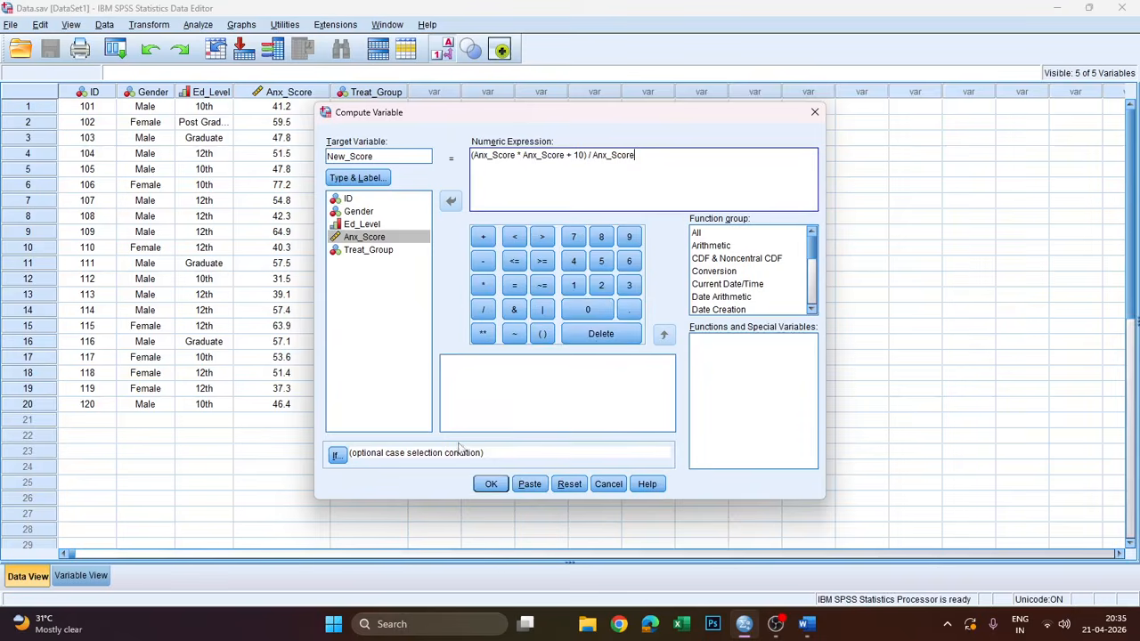
pyautogui.click(483, 487)
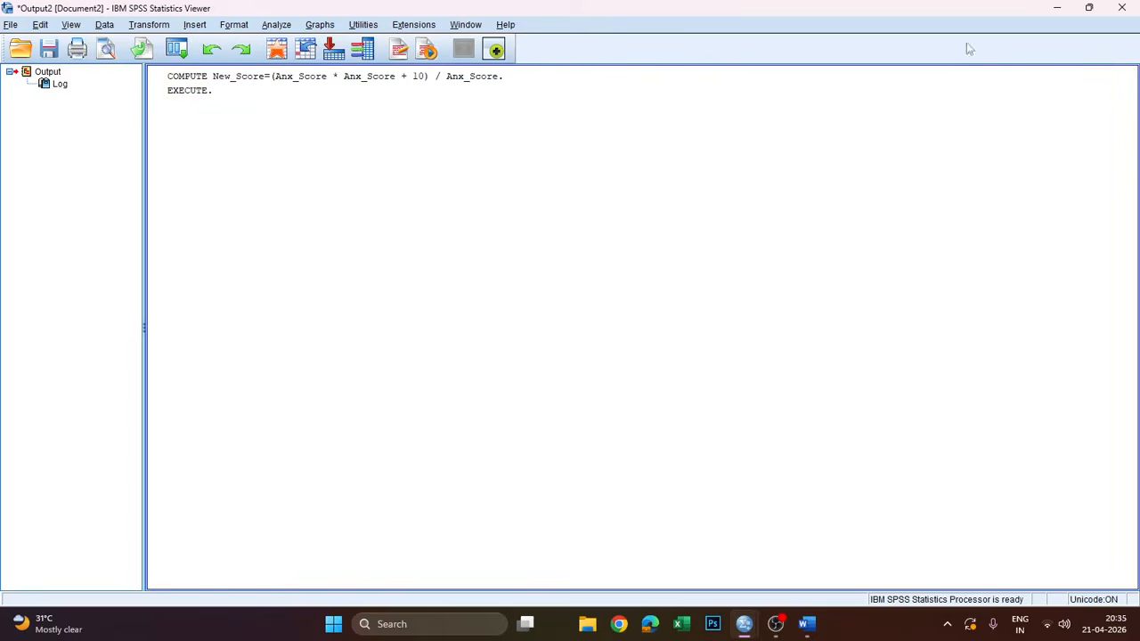
pyautogui.click(1056, 11)
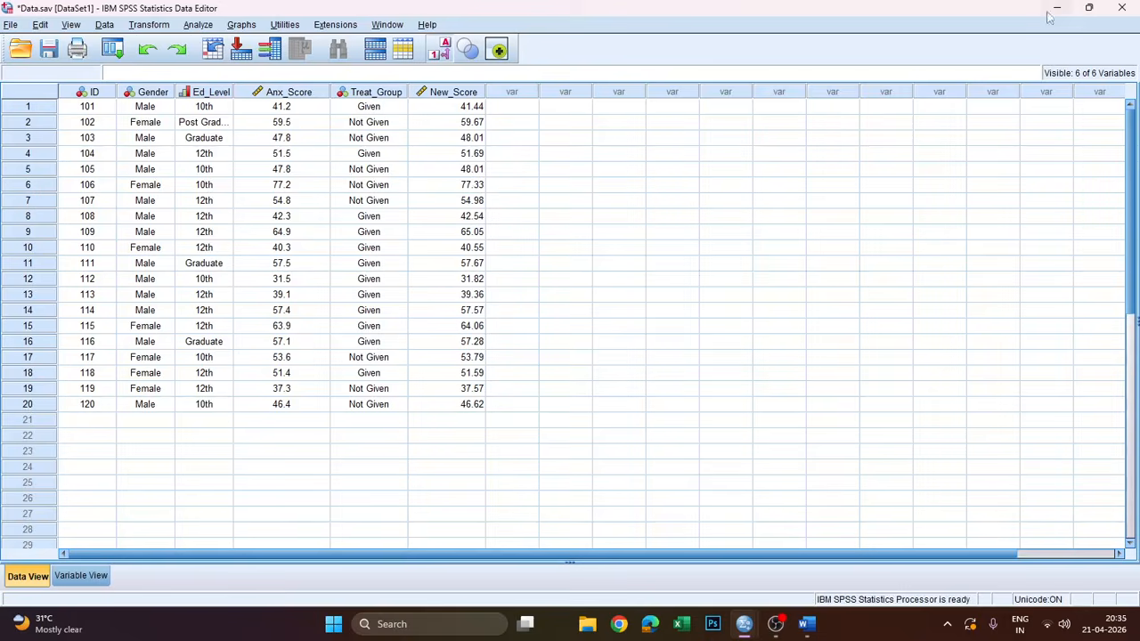
# Verify the first case's New_Score in Calculator by computing 41.2 × 41.2, adding 10 and dividing by 41.2
pyautogui.click(464, 106)
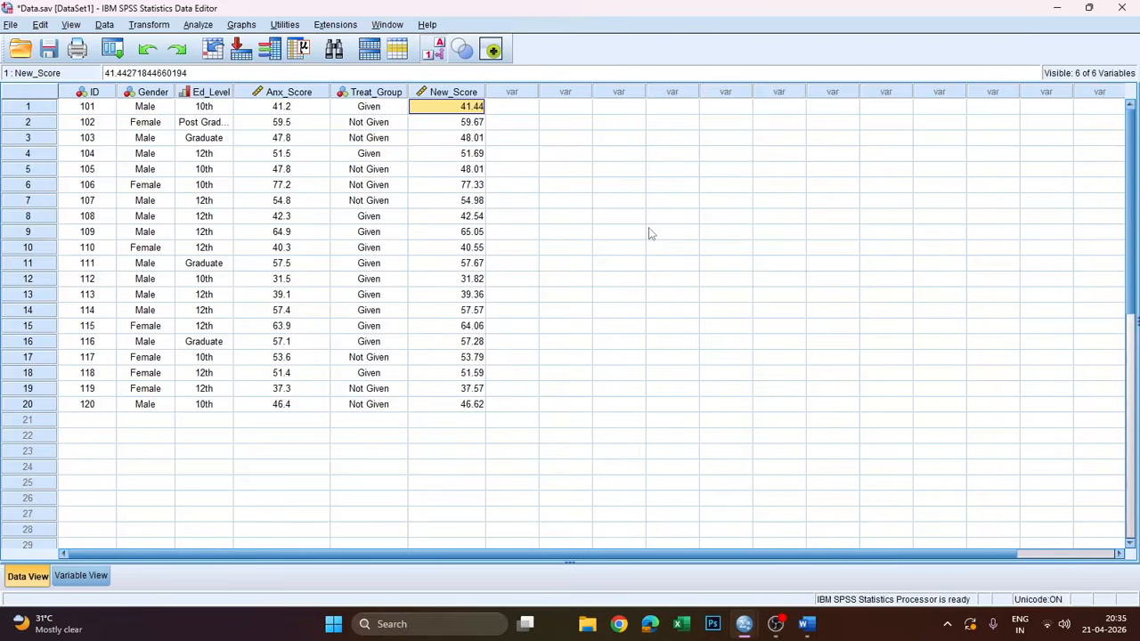
pyautogui.press('XF86Calculator')
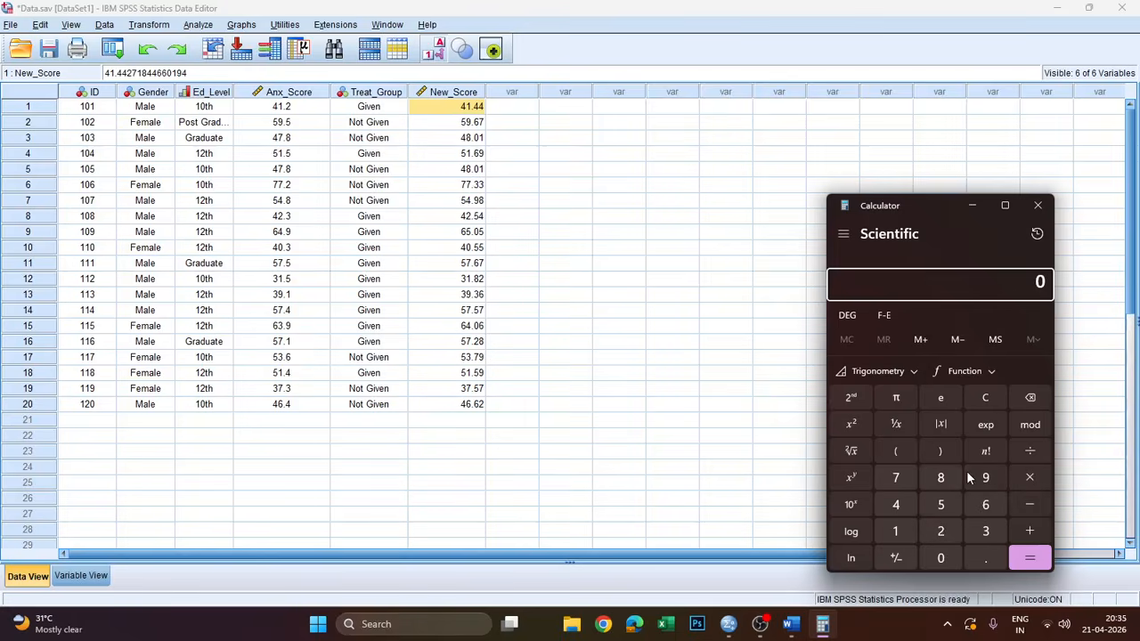
pyautogui.write('41.')
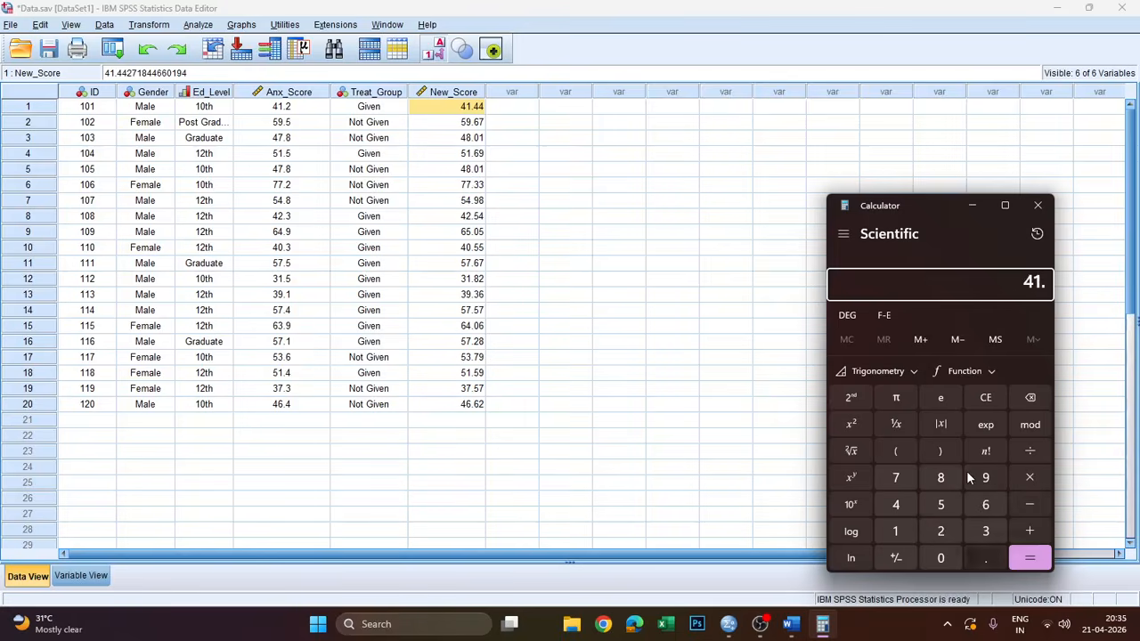
pyautogui.write('2*41.2')
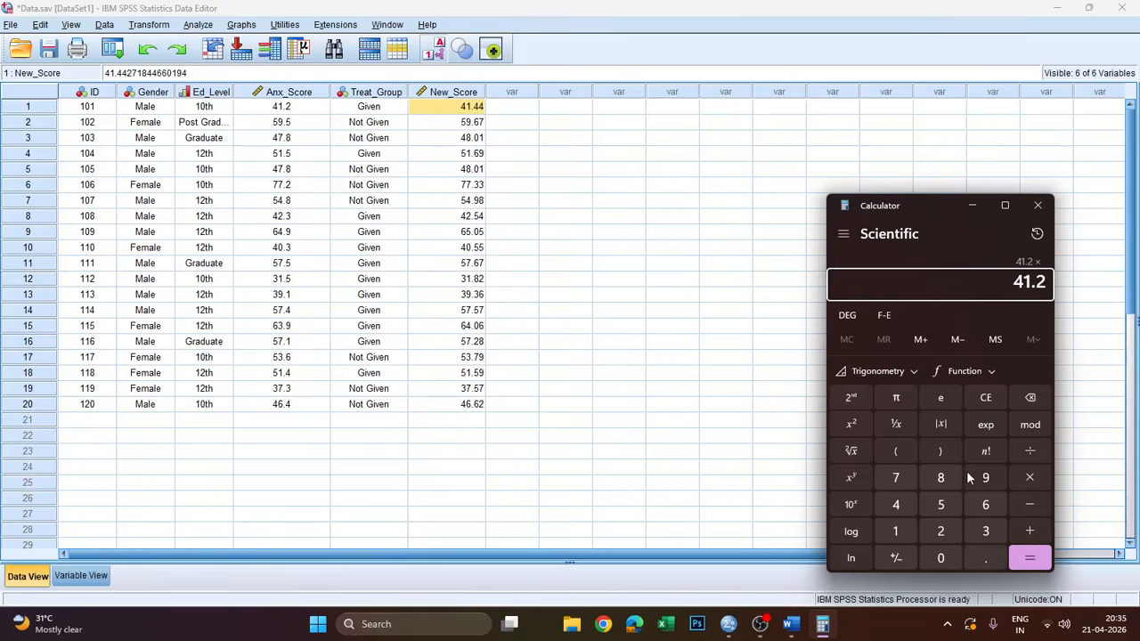
pyautogui.press('Return')
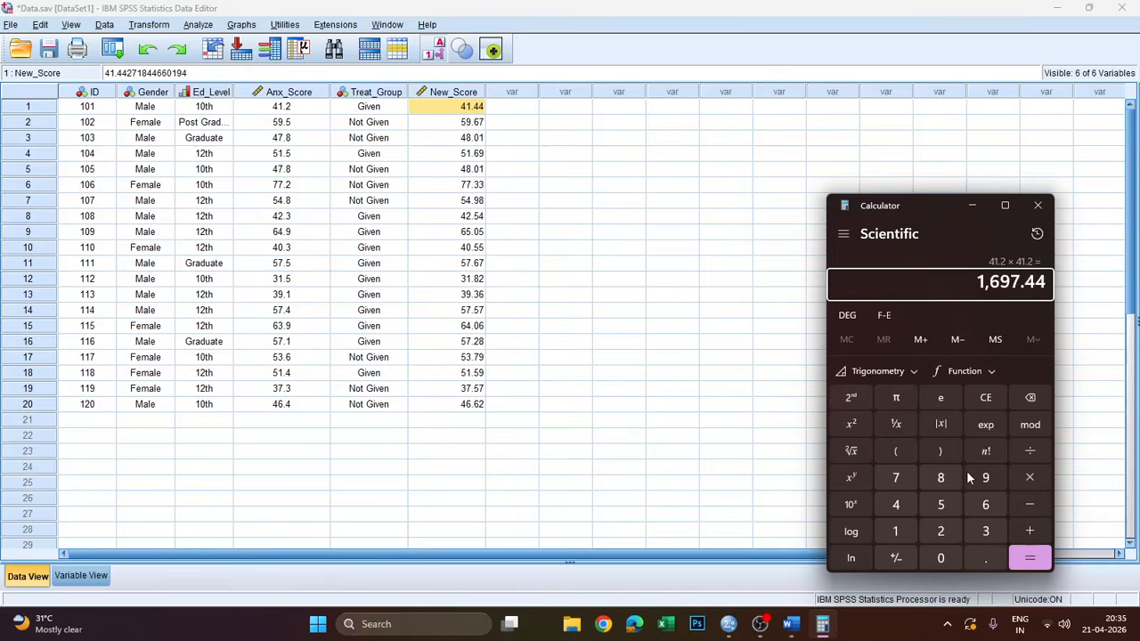
pyautogui.write('+10')
pyautogui.press('Return')
pyautogui.write('/41.2')
pyautogui.press('Return')
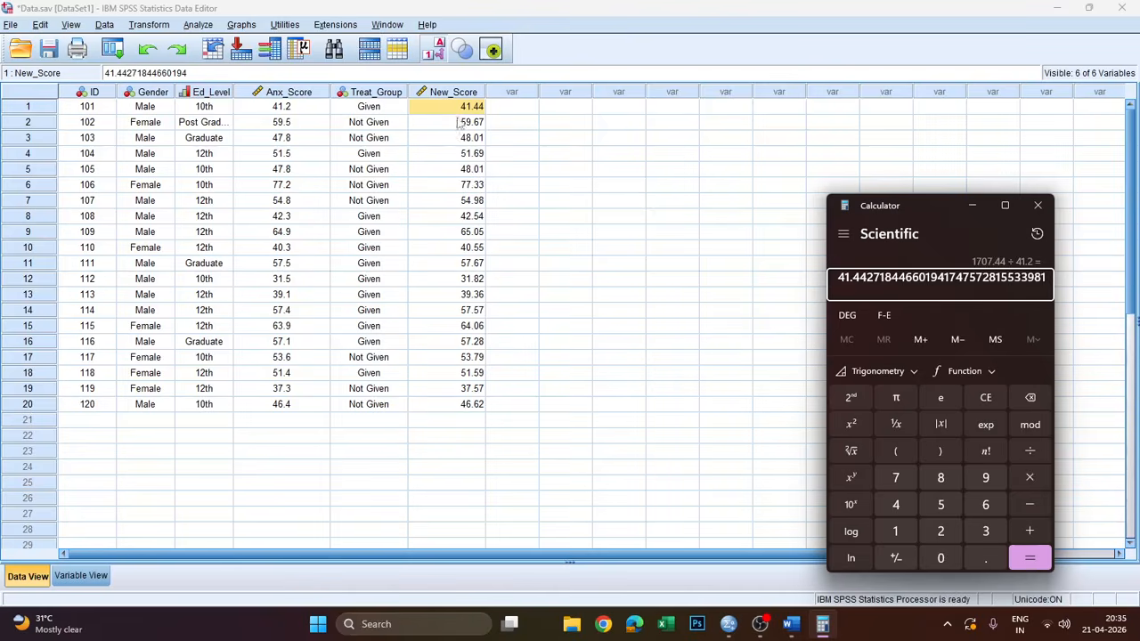
pyautogui.click(1039, 206)
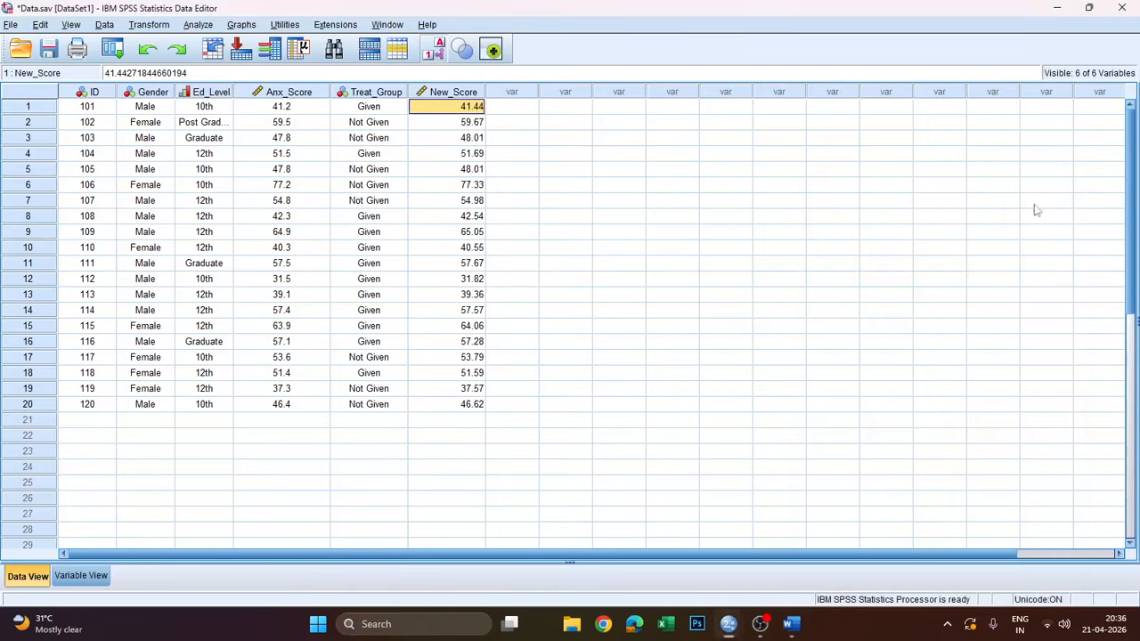
# Examine the full-precision New_Score values of several cases from the first row down to row 20
pyautogui.click(527, 125)
pyautogui.click(481, 110)
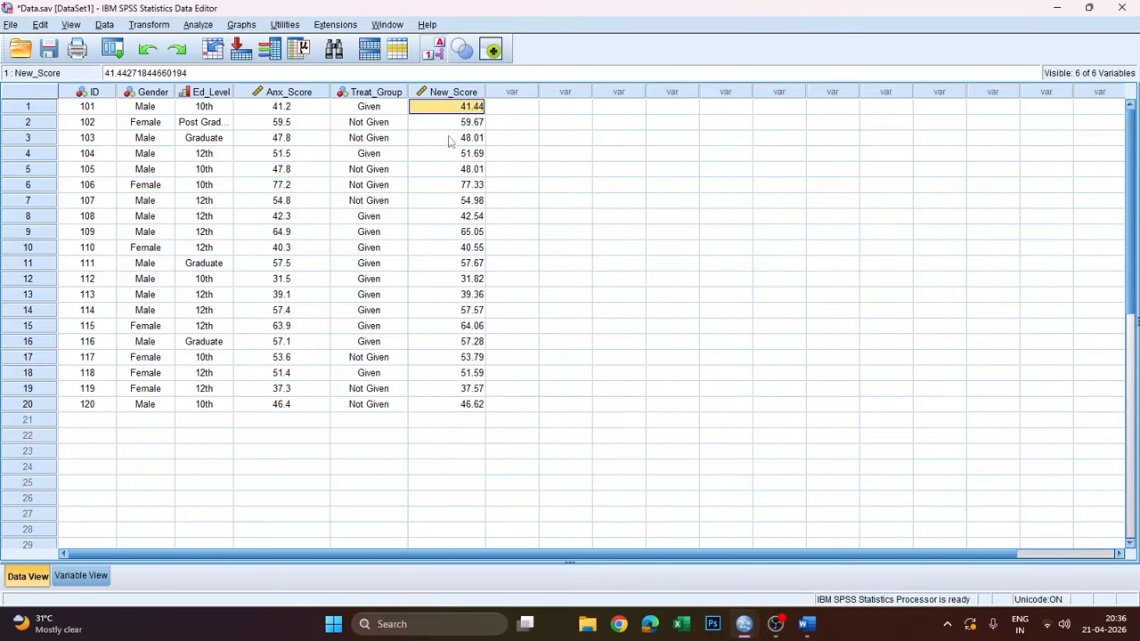
pyautogui.click(450, 139)
pyautogui.click(445, 184)
pyautogui.click(447, 264)
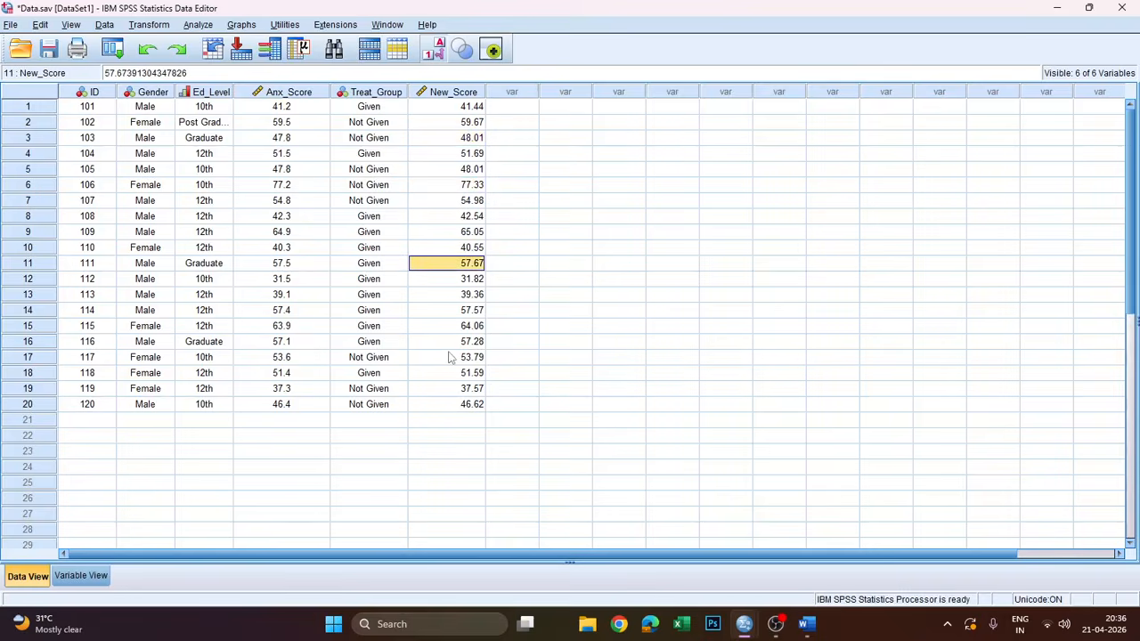
pyautogui.click(450, 357)
pyautogui.click(448, 374)
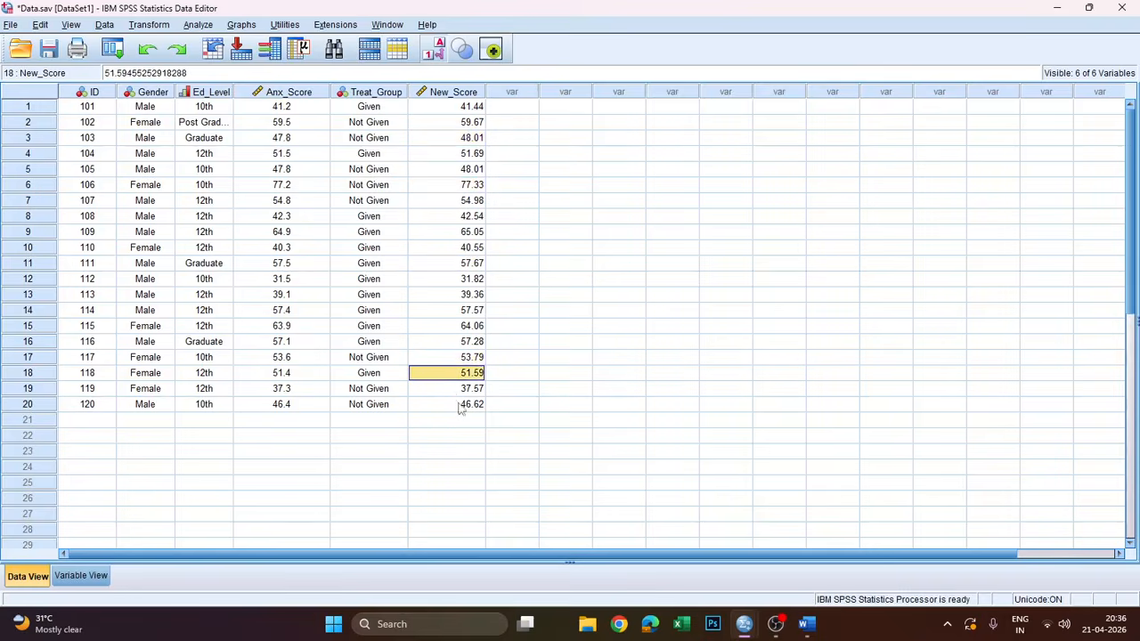
pyautogui.click(463, 407)
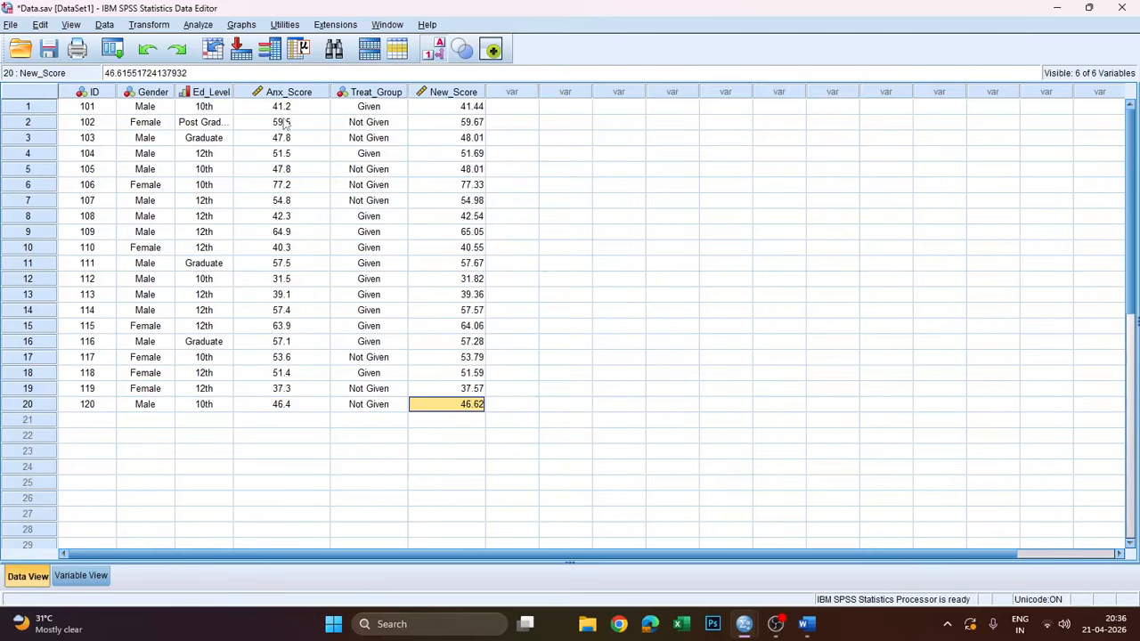
pyautogui.click(453, 92)
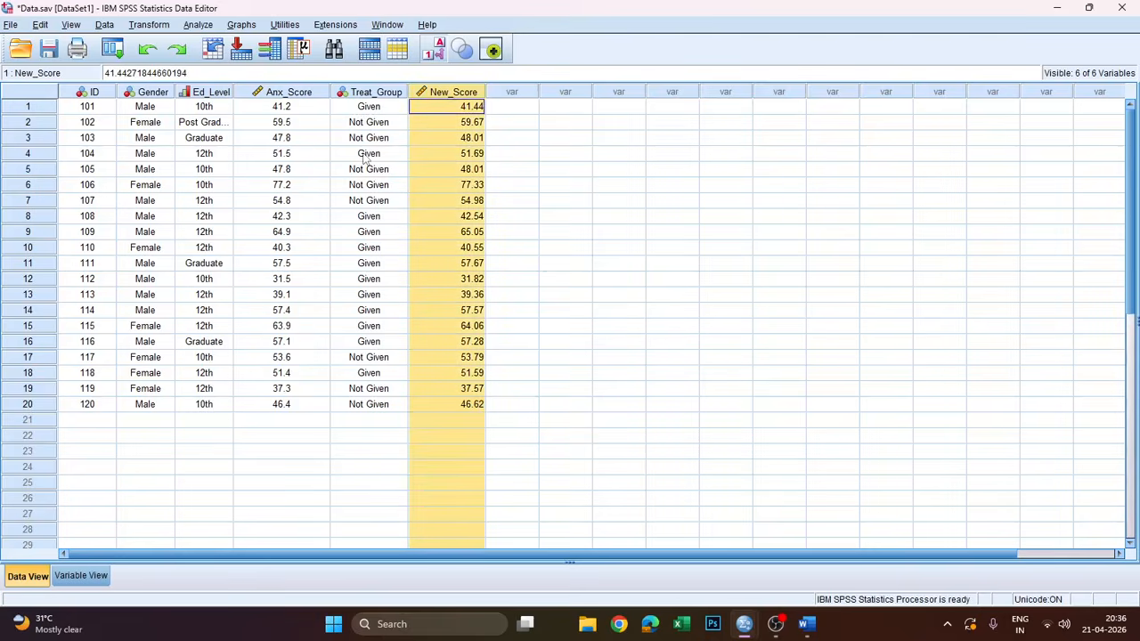
pyautogui.click(287, 93)
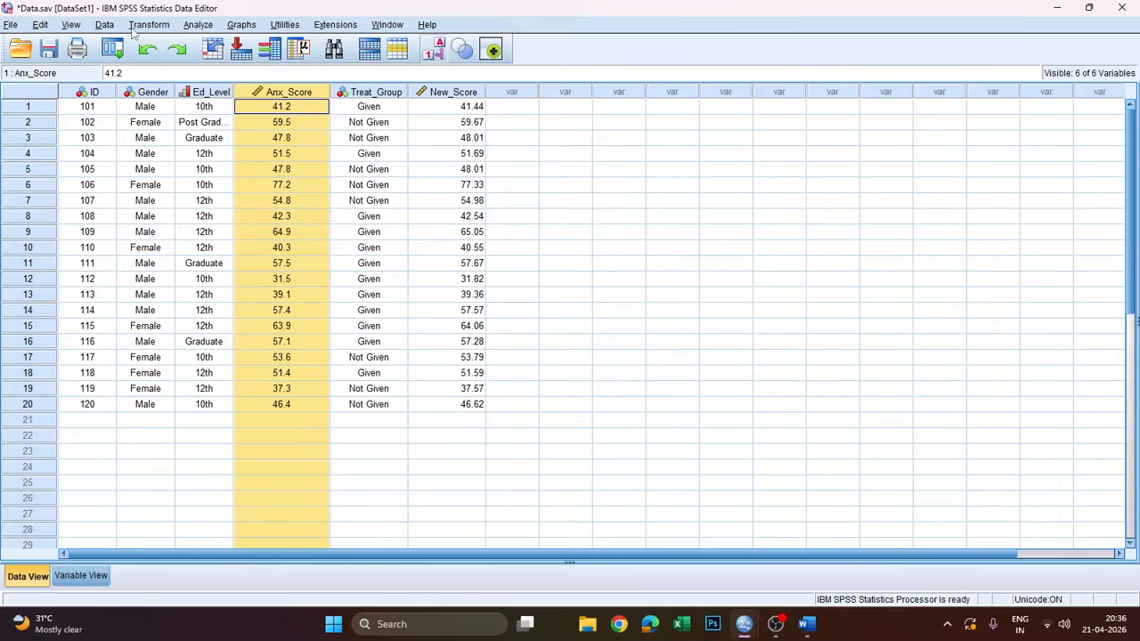
# In the Word document, add the line "Recode the variable Anx_Score into three groups: low, medium, high" below the formula
pyautogui.click(807, 624)
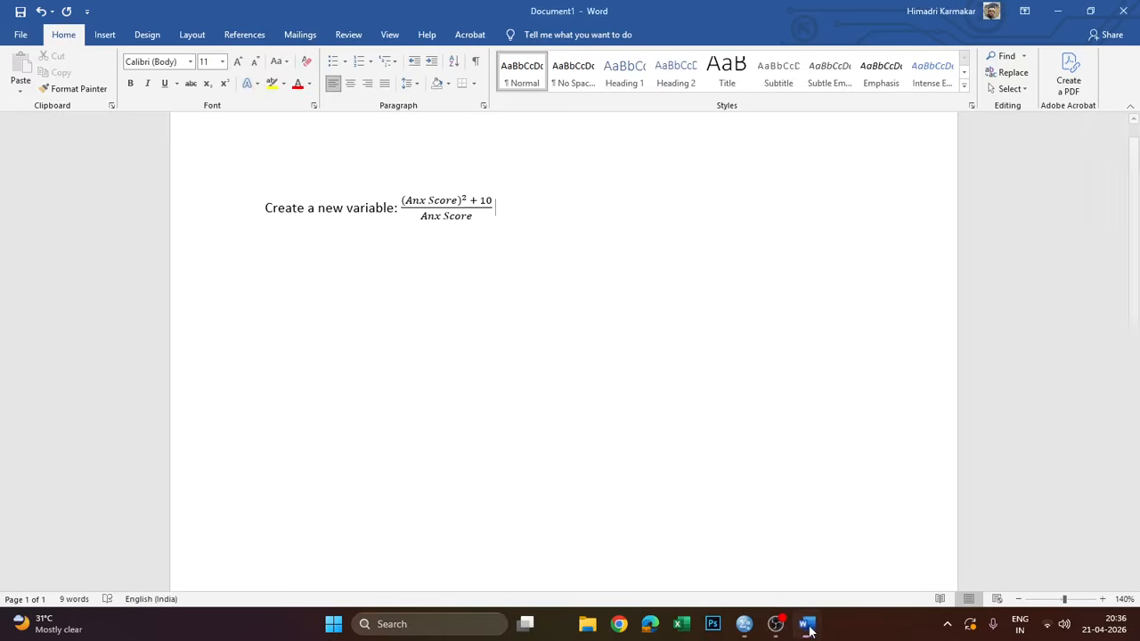
pyautogui.click(265, 240)
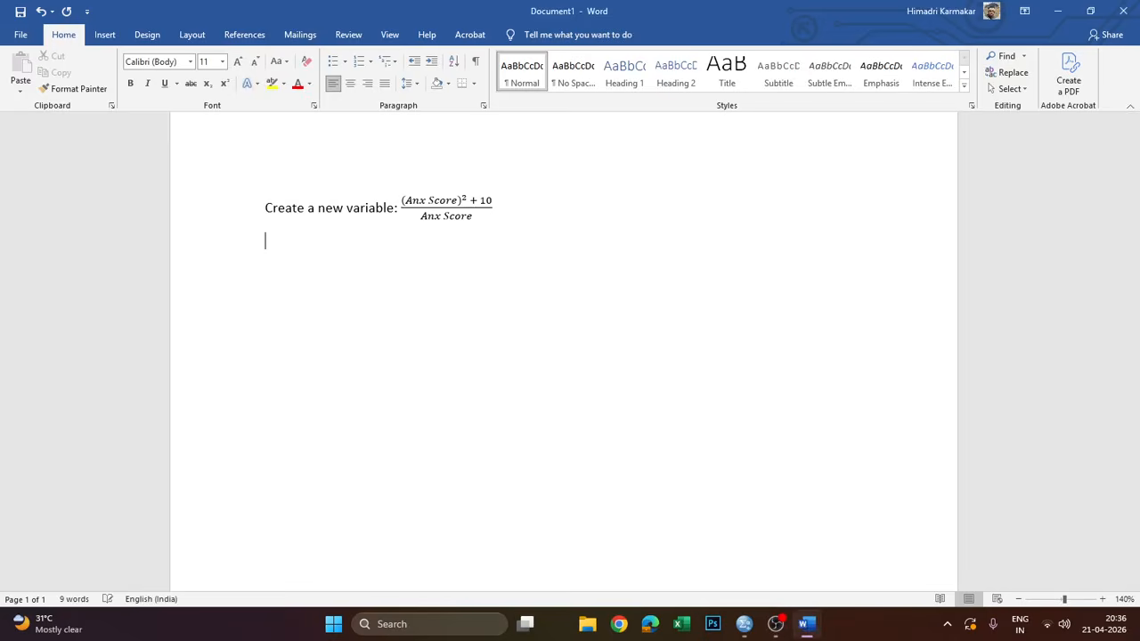
pyautogui.write('Recode the v')
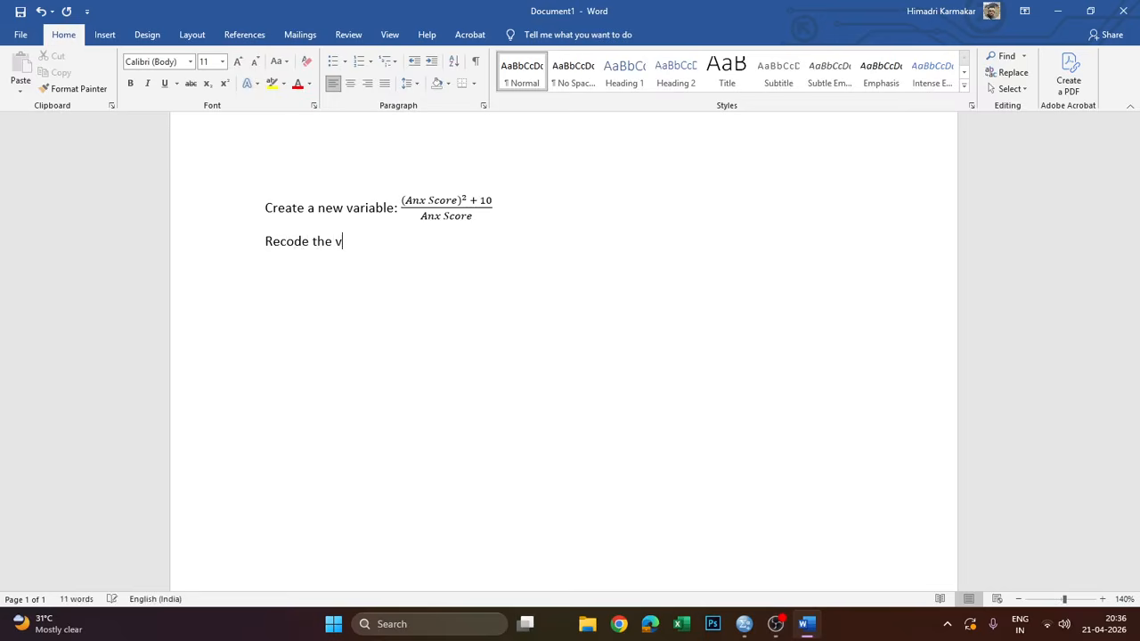
pyautogui.write('ariable Anx_Score i')
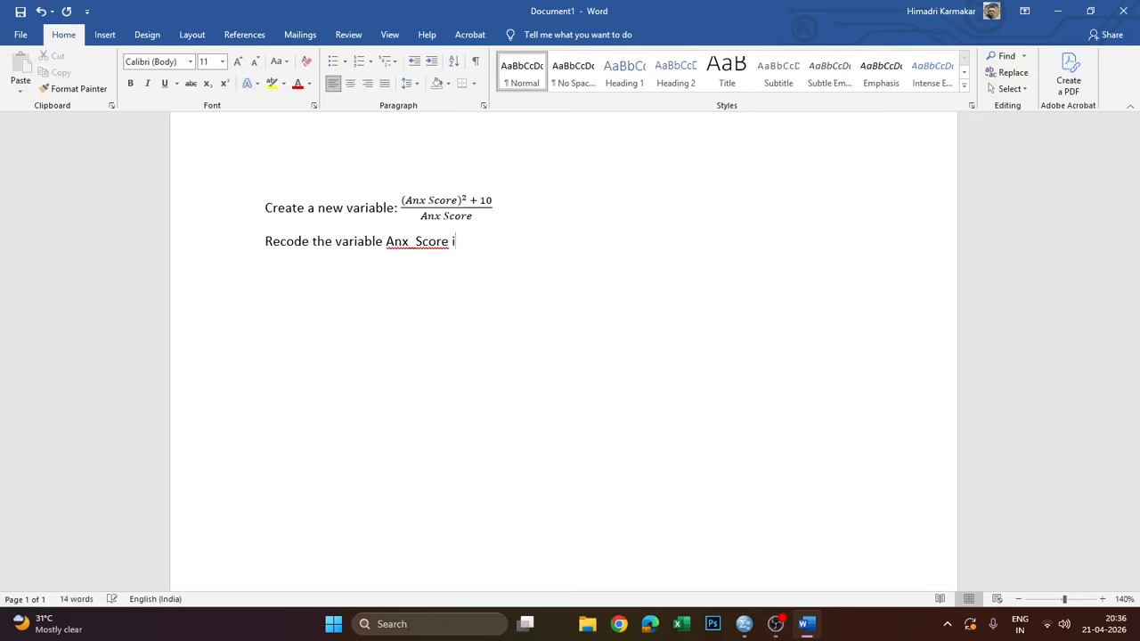
pyautogui.write('nto')
pyautogui.write('three gou')
pyautogui.press('BackSpace')
pyautogui.press('BackSpace')
pyautogui.write('roups, low, med')
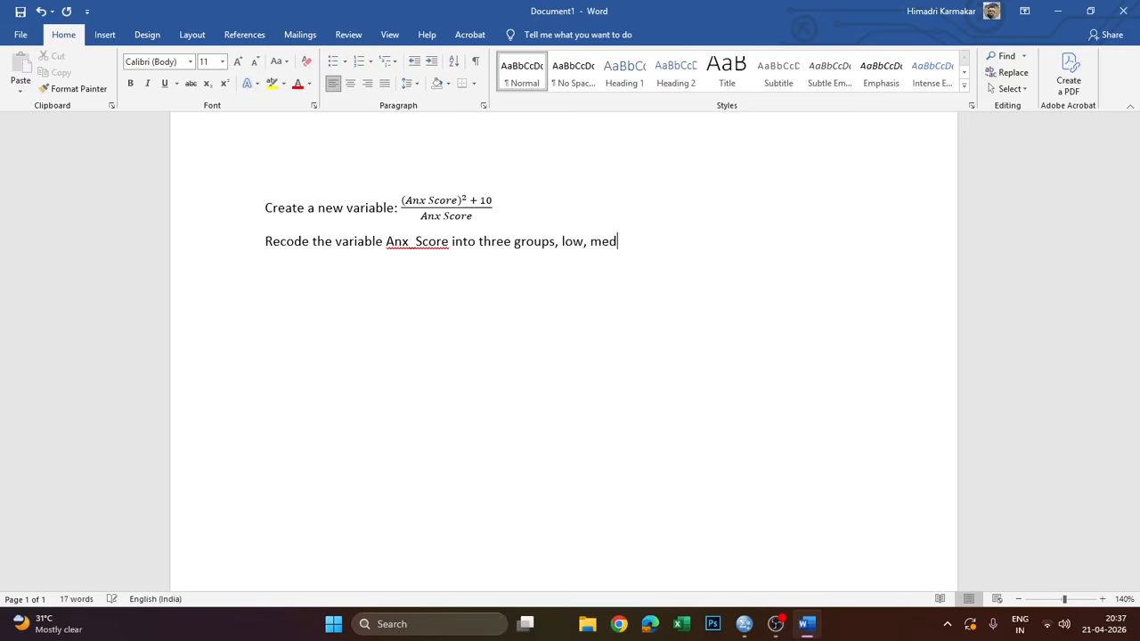
pyautogui.write('ium, high')
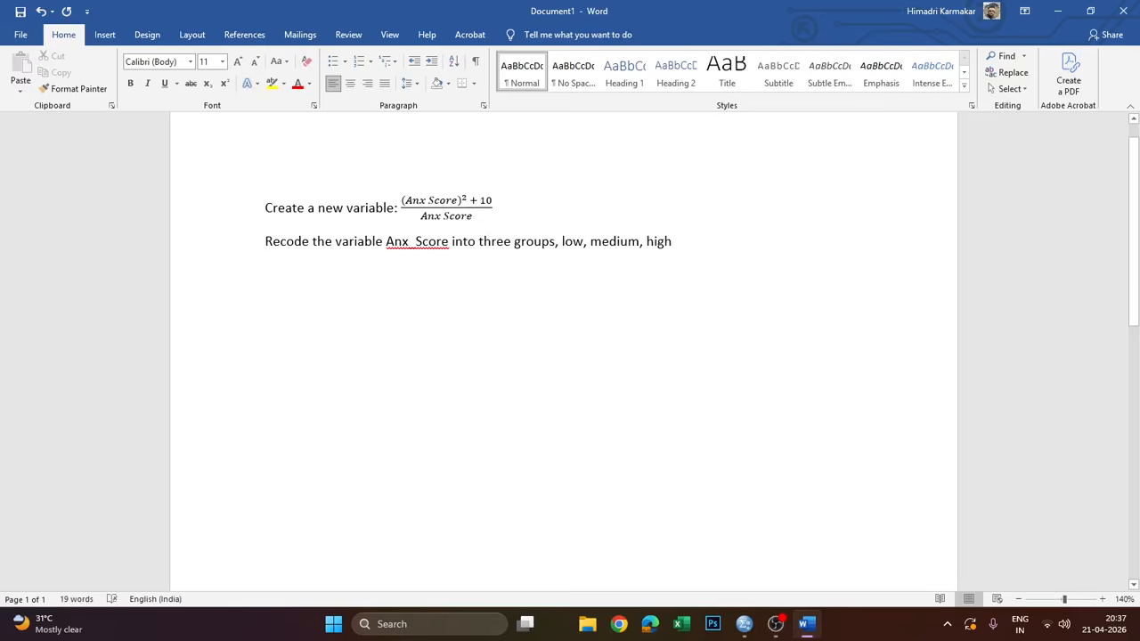
pyautogui.press('BackSpace')
pyautogui.write(':')
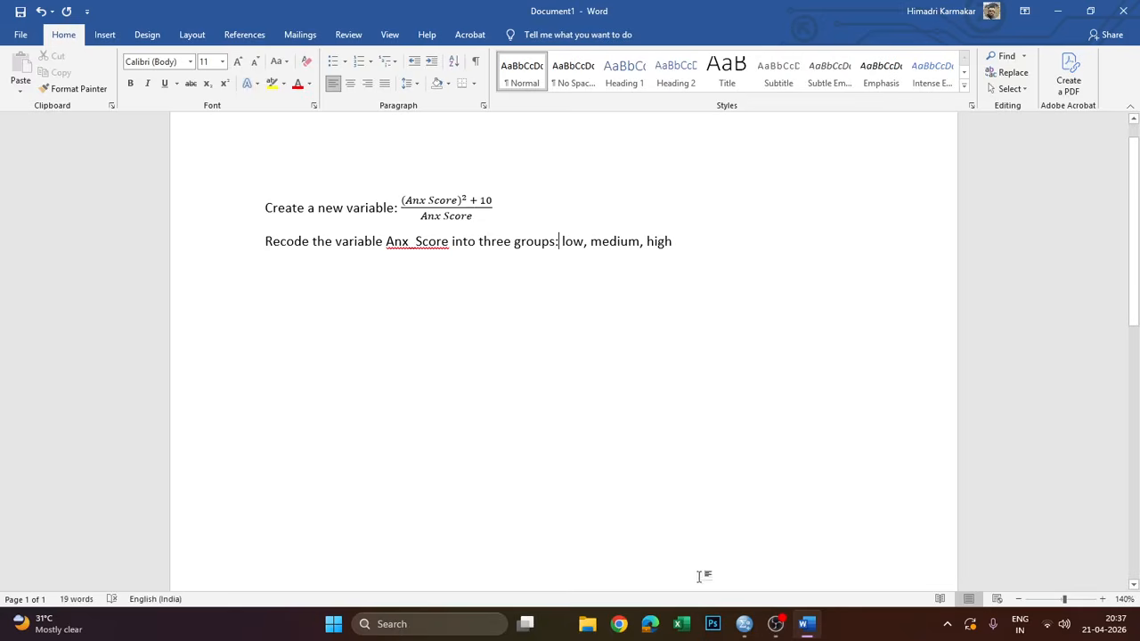
# Back in the SPSS dataset, set up Recode into Different Variables with Anx_Score as input and Anx_Group as the output variable name
pyautogui.moveTo(750, 636)
pyautogui.click(705, 566)
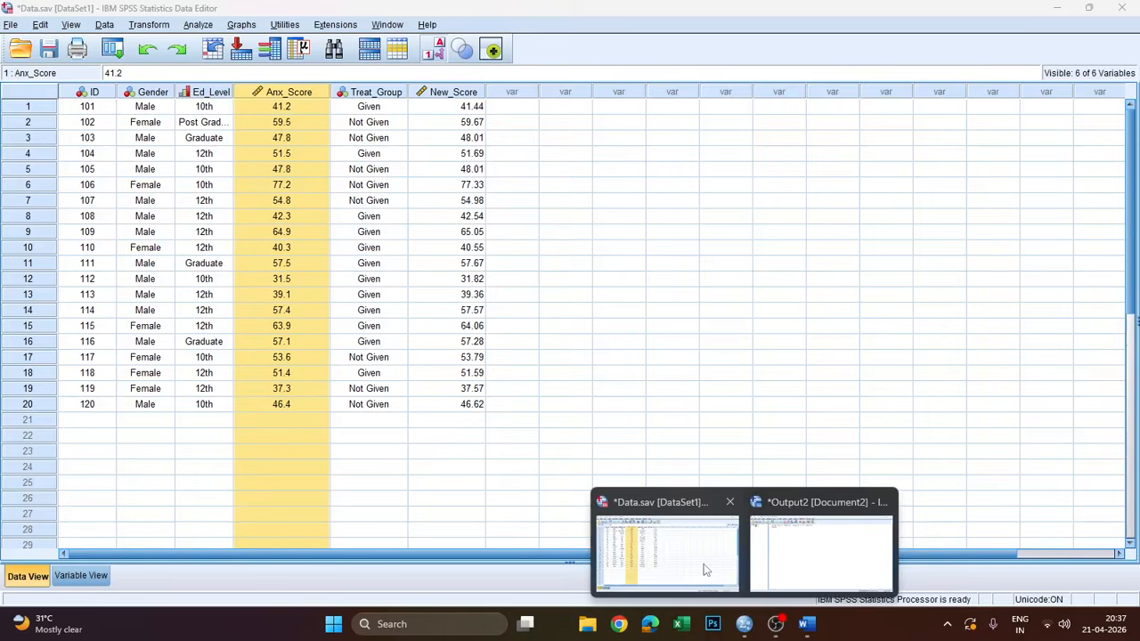
pyautogui.click(136, 27)
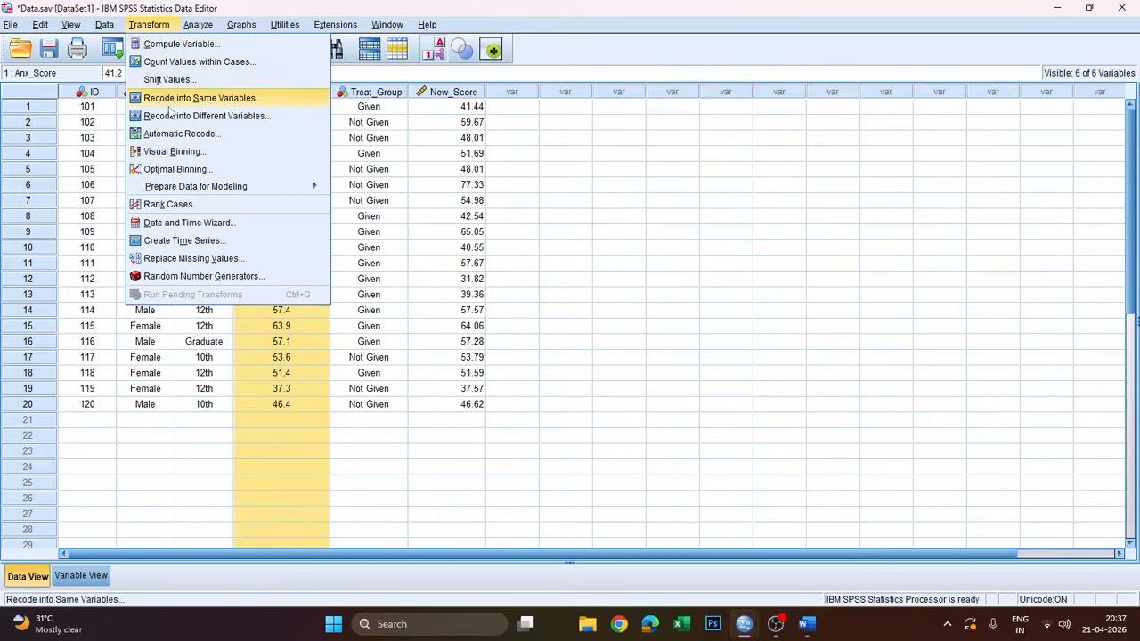
pyautogui.click(225, 123)
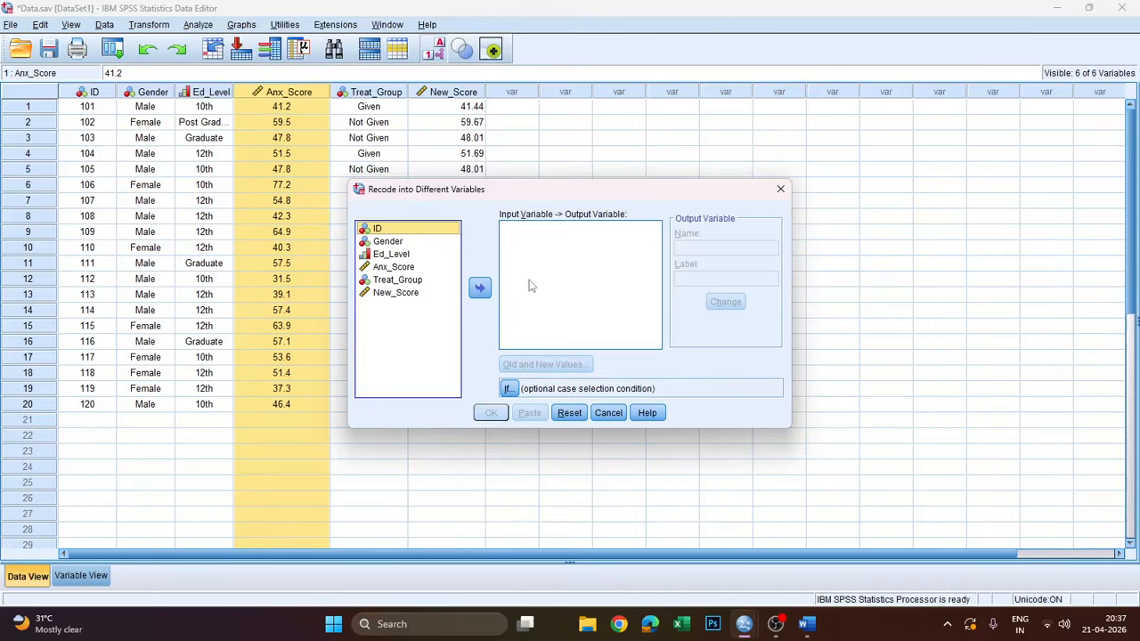
pyautogui.click(388, 268)
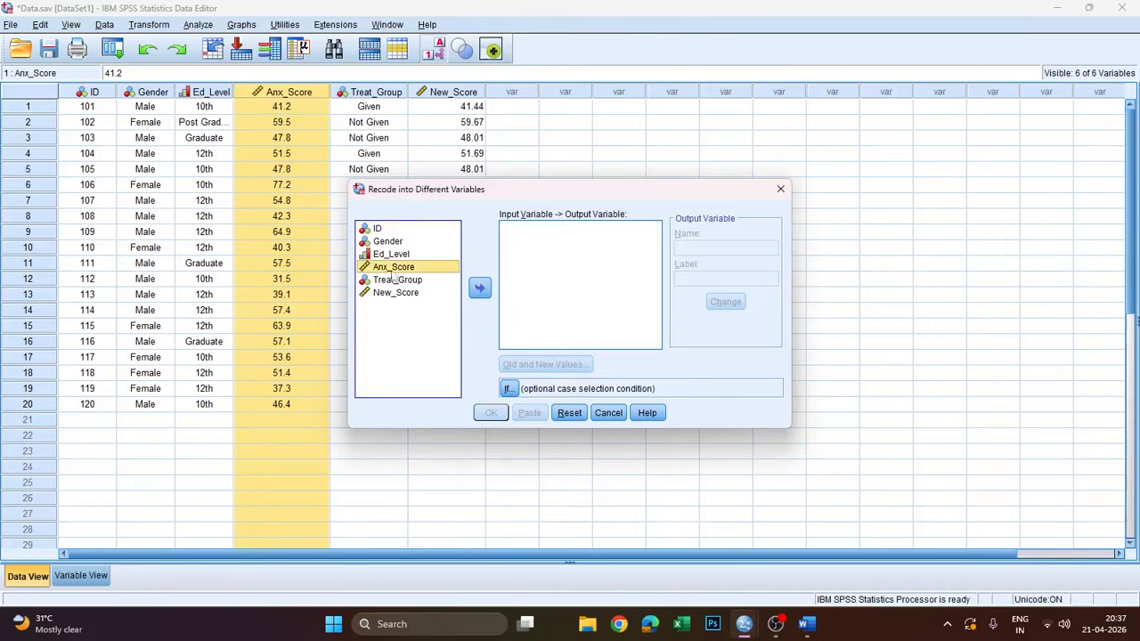
pyautogui.click(479, 288)
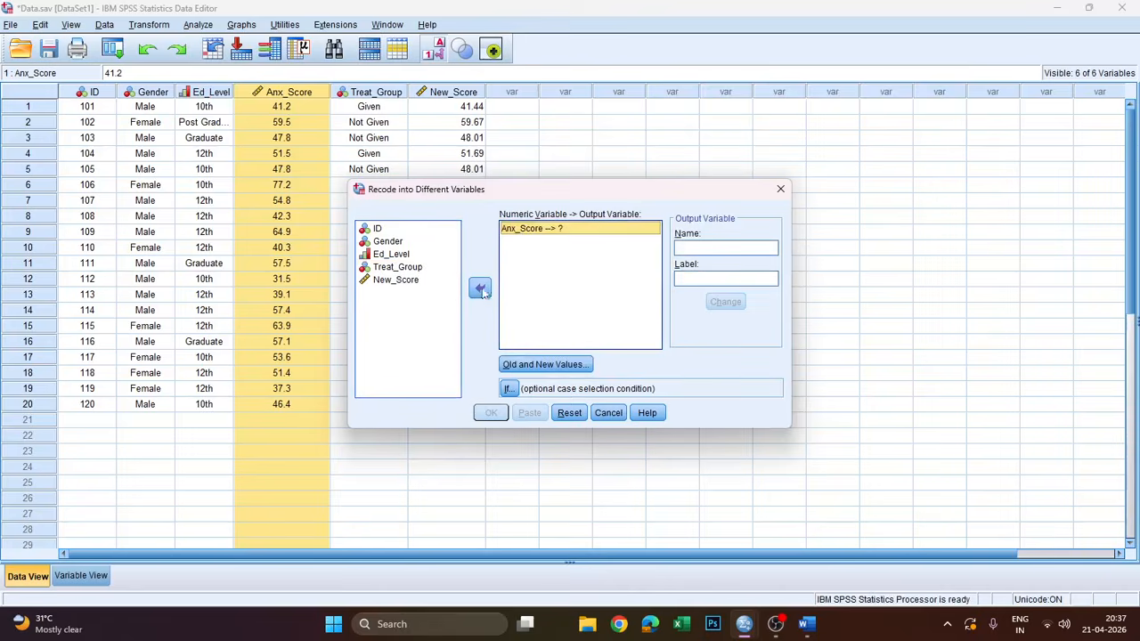
pyautogui.click(709, 249)
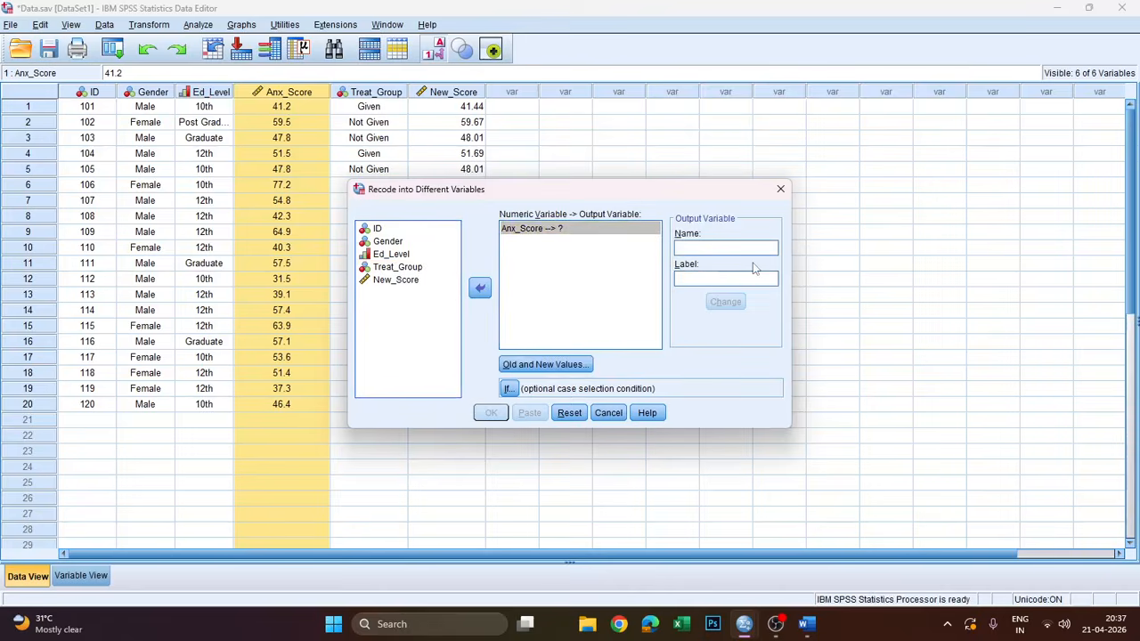
pyautogui.write('Anx_Group')
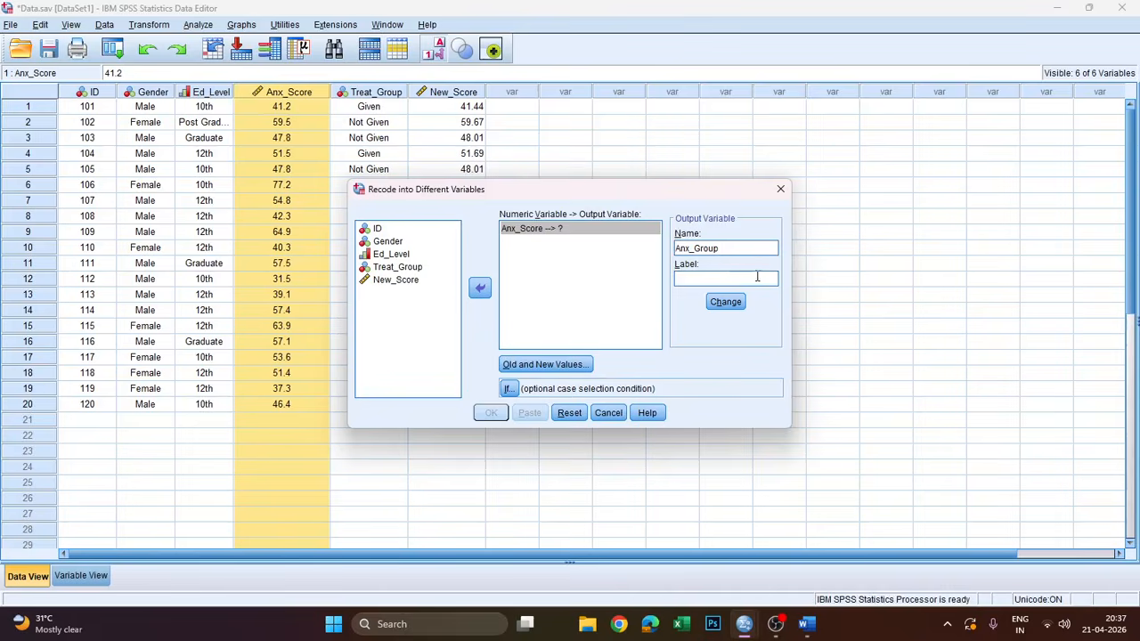
pyautogui.click(756, 277)
# Add a recode rule in Old and New Values that maps the lowest through 40 to the new value 1
pyautogui.click(529, 365)
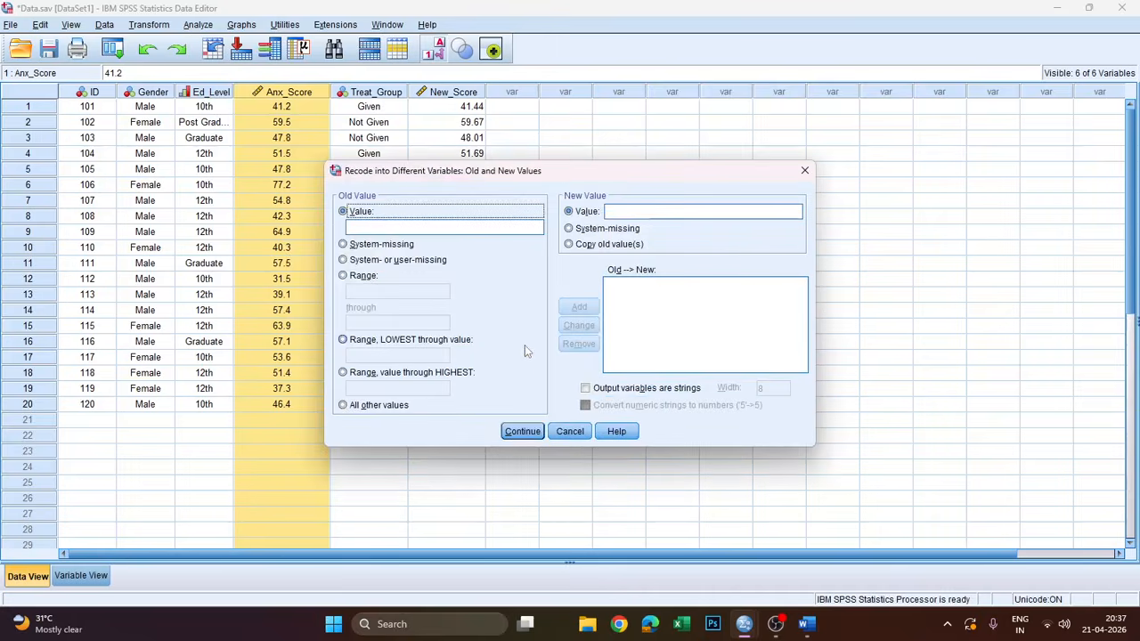
pyautogui.click(343, 342)
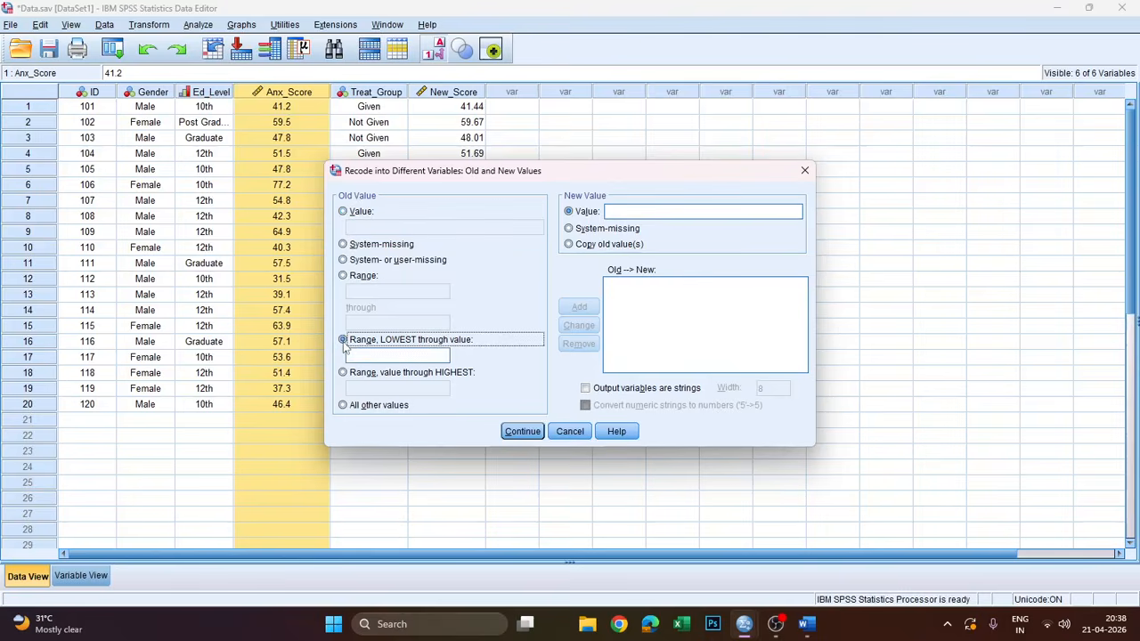
pyautogui.click(399, 356)
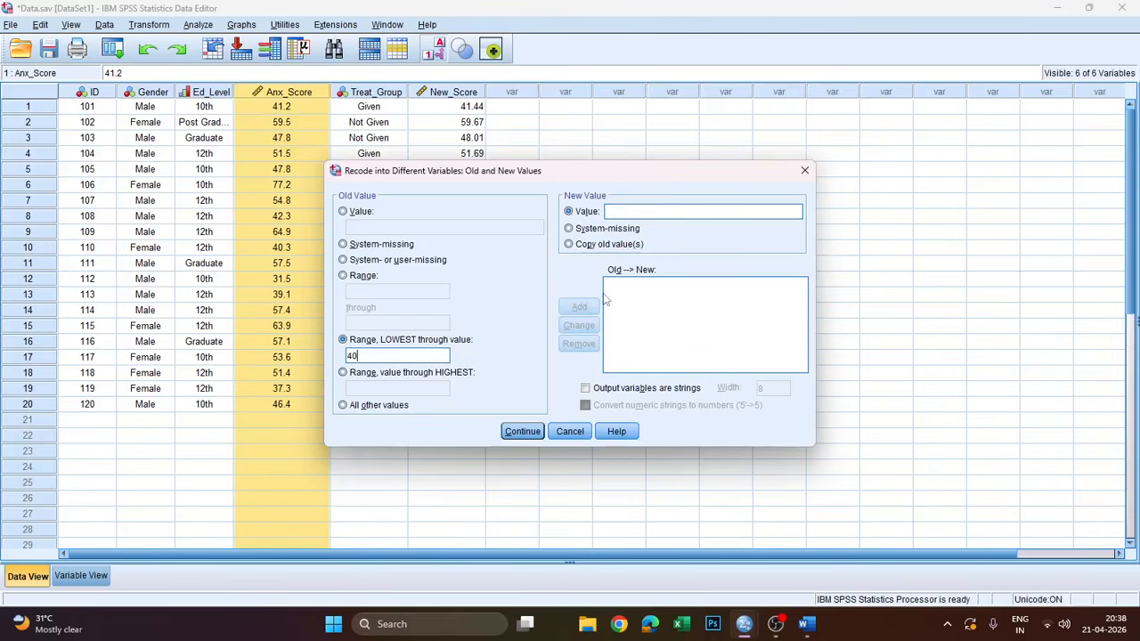
pyautogui.click(633, 210)
pyautogui.write('1')
pyautogui.click(580, 306)
# Add a recode rule that maps the range 41 through 60 to the new value 2
pyautogui.click(343, 276)
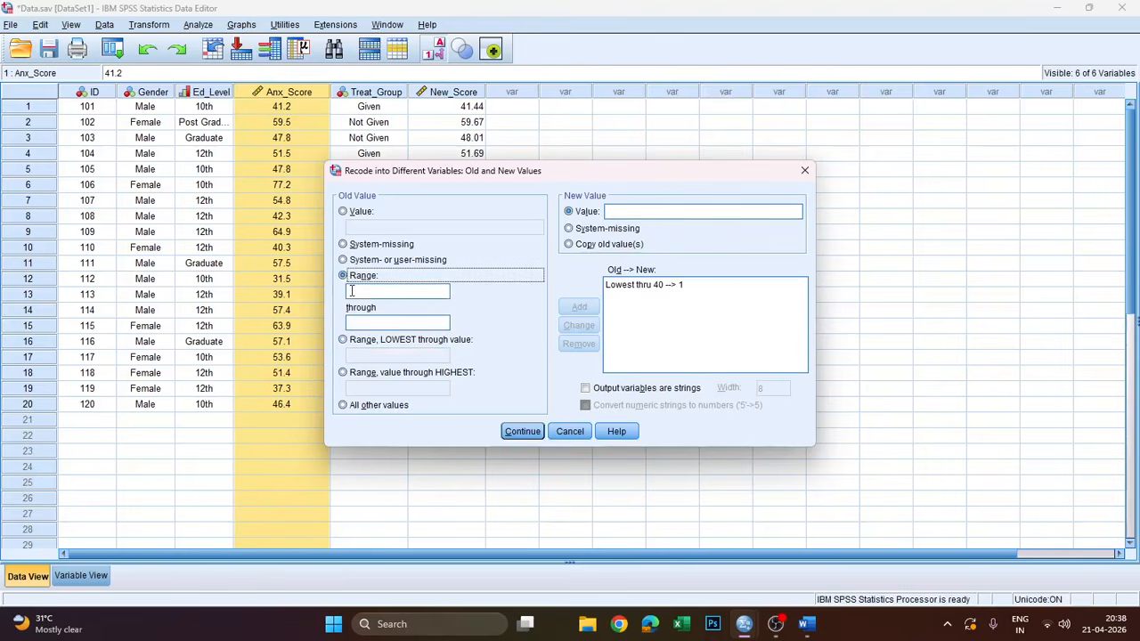
pyautogui.click(351, 291)
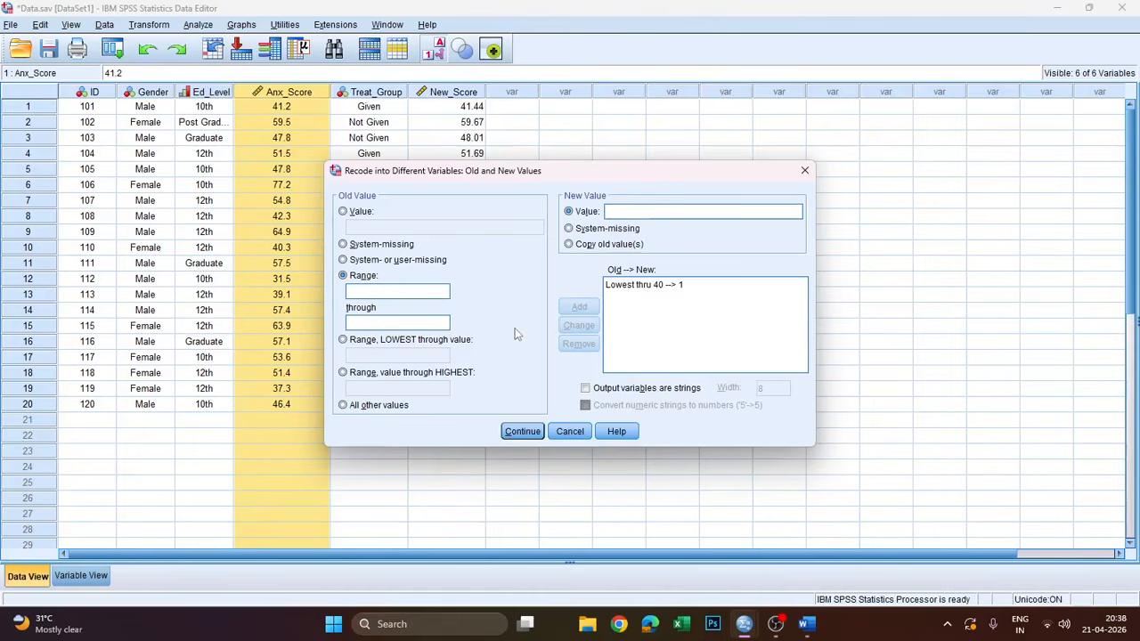
pyautogui.write('41')
pyautogui.click(424, 325)
pyautogui.write('60')
pyautogui.click(654, 211)
pyautogui.write('2')
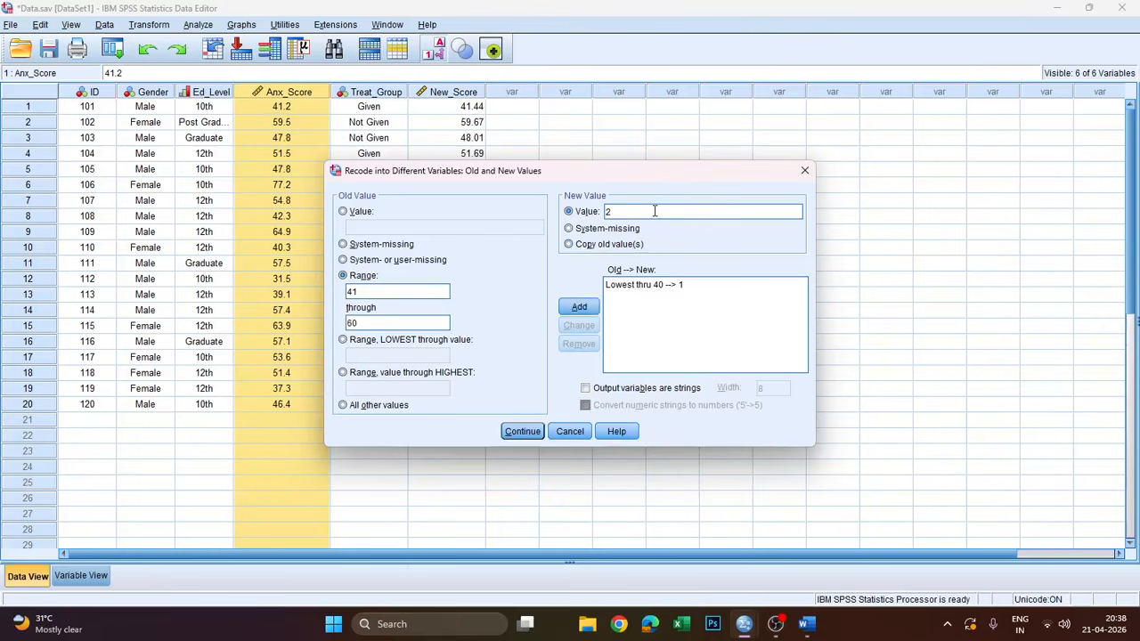
pyautogui.click(579, 307)
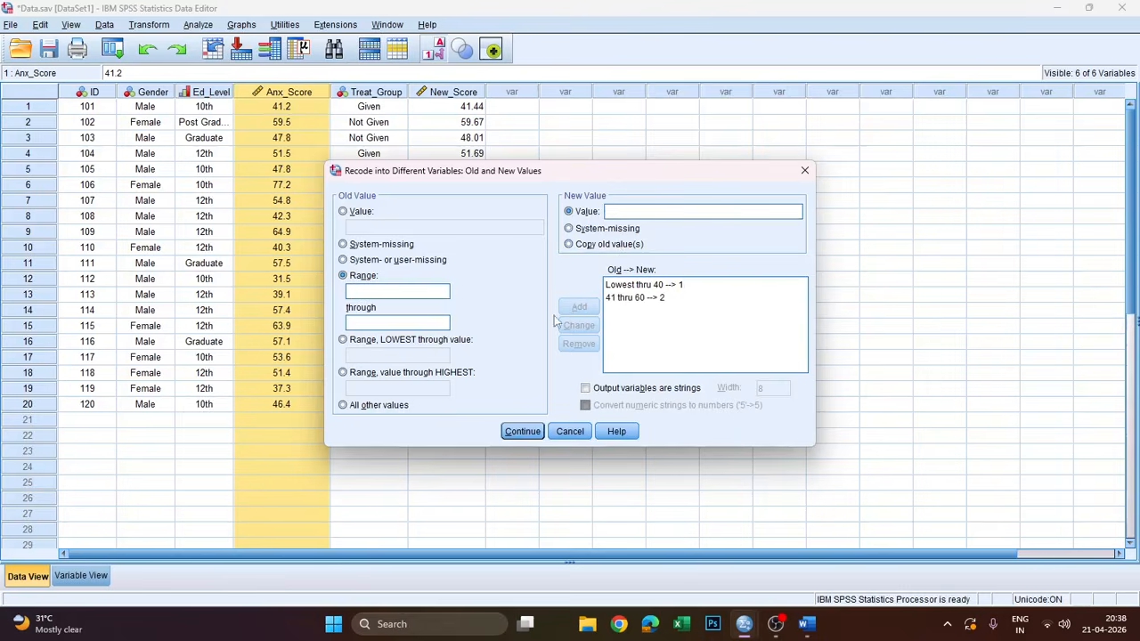
# Add a recode rule that maps 61 through the highest value to the new value 3
pyautogui.click(342, 373)
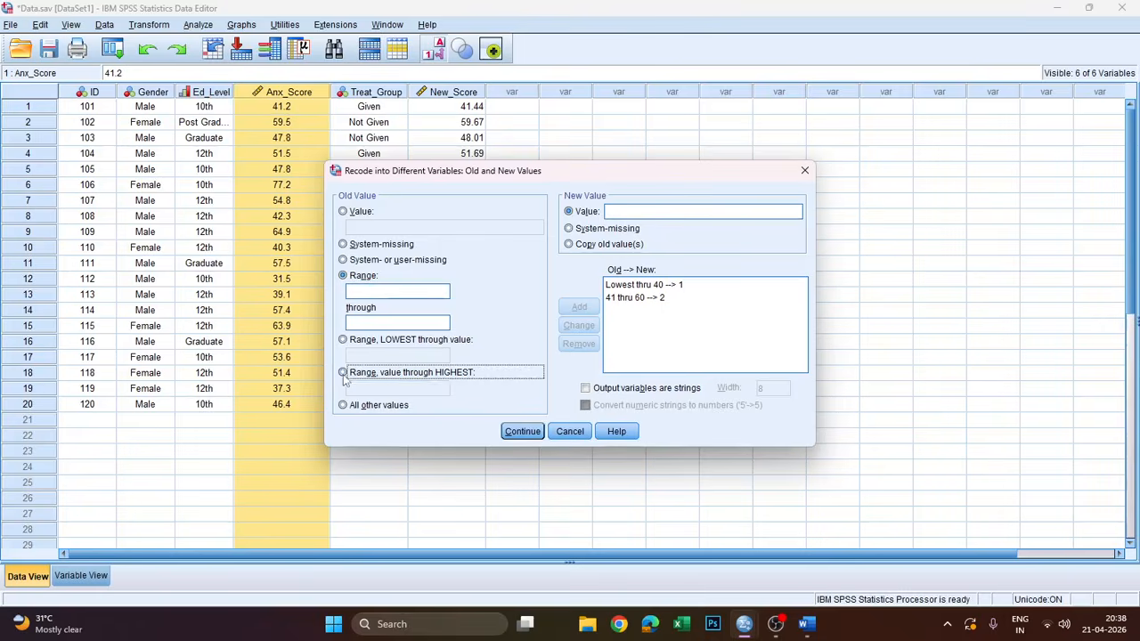
pyautogui.click(363, 388)
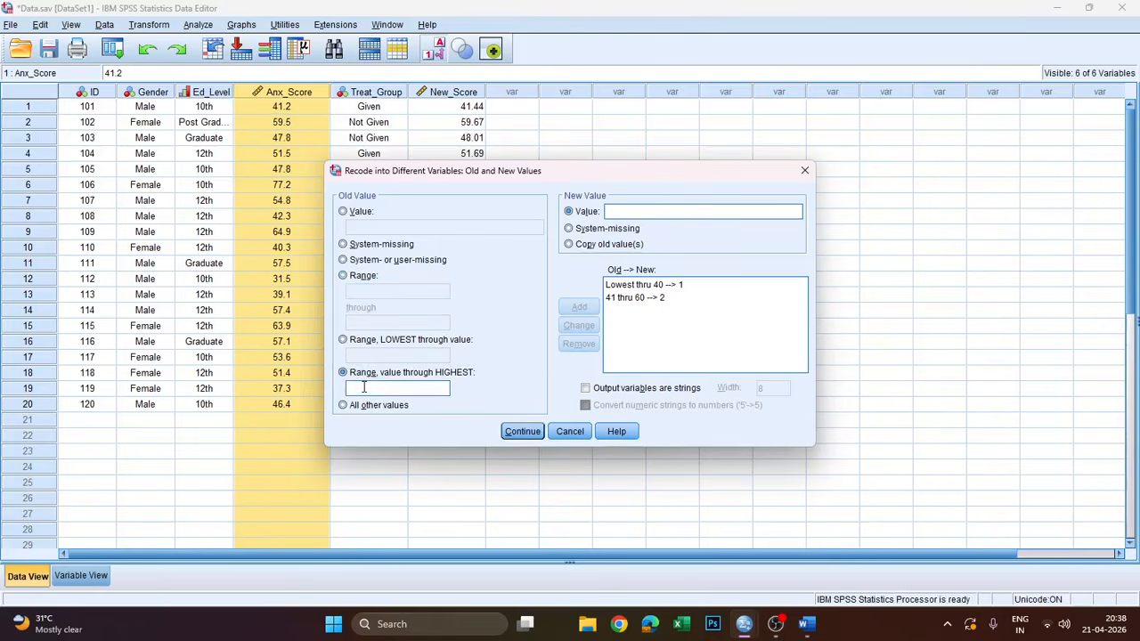
pyautogui.write('61')
pyautogui.write('3')
pyautogui.click(580, 307)
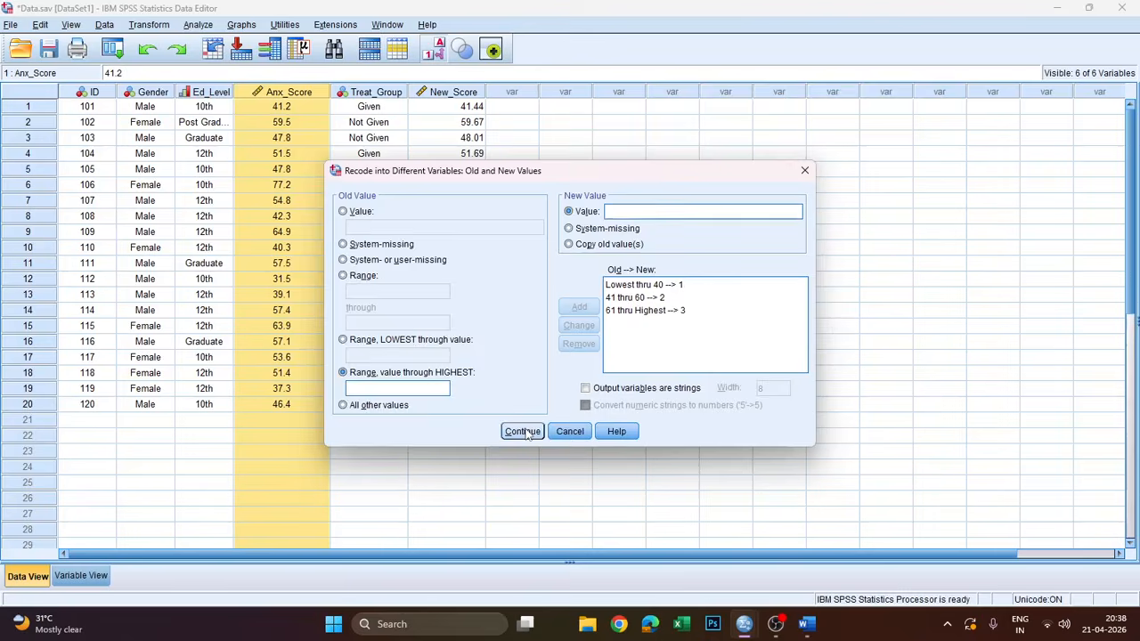
# Accept the recode rules, assign Anx_Group as the output variable, and run the recode, returning from the output log to the dataset
pyautogui.click(524, 432)
pyautogui.click(724, 302)
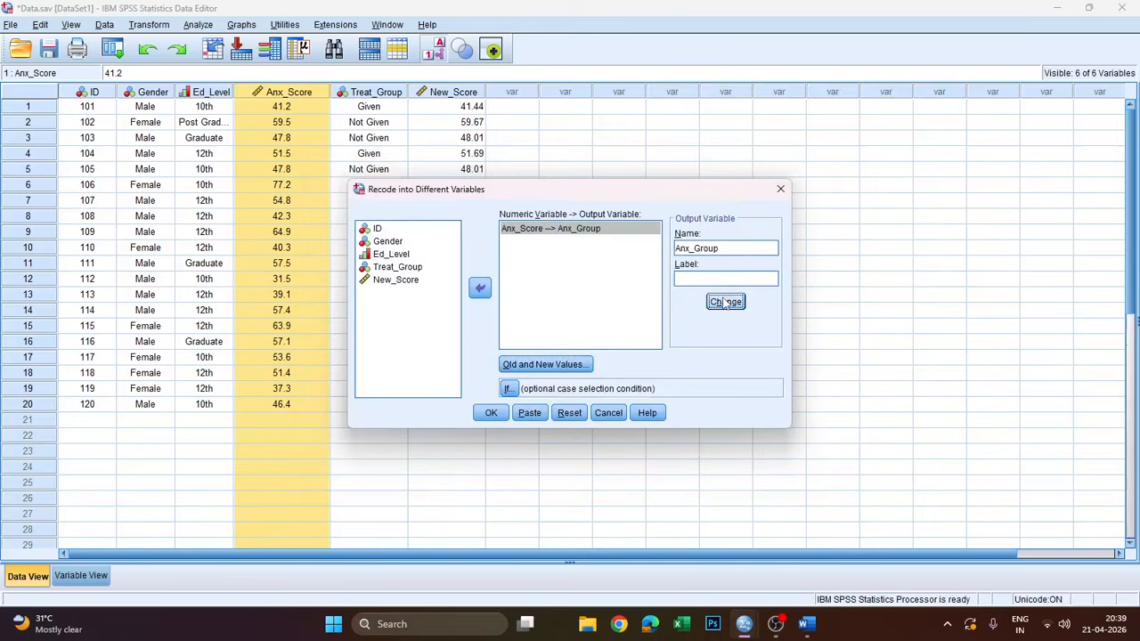
pyautogui.click(489, 413)
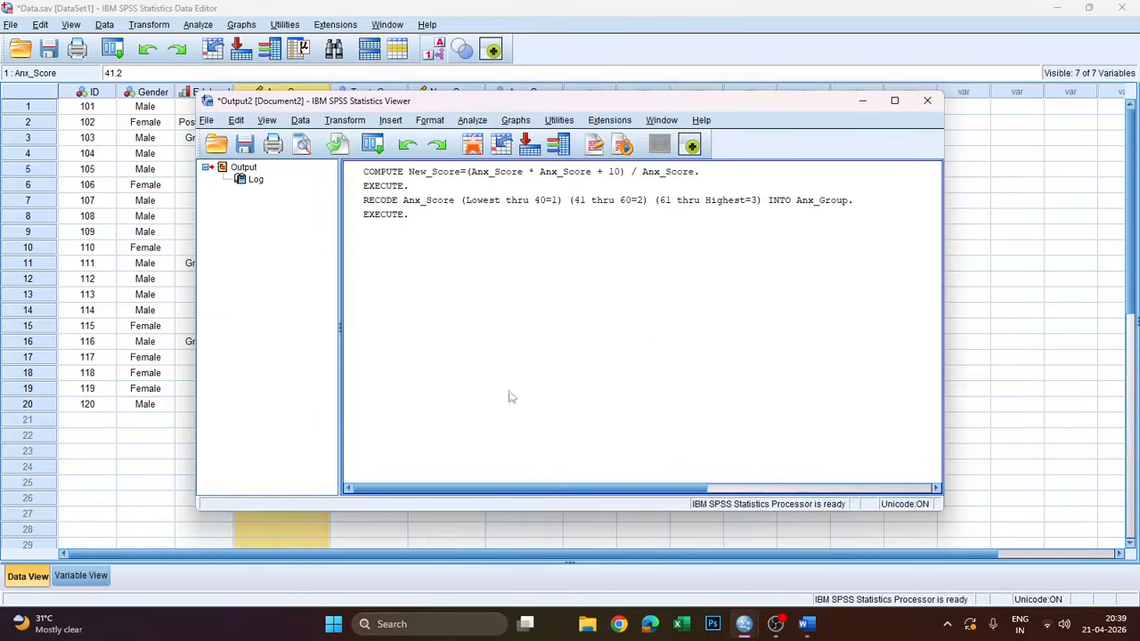
pyautogui.click(862, 101)
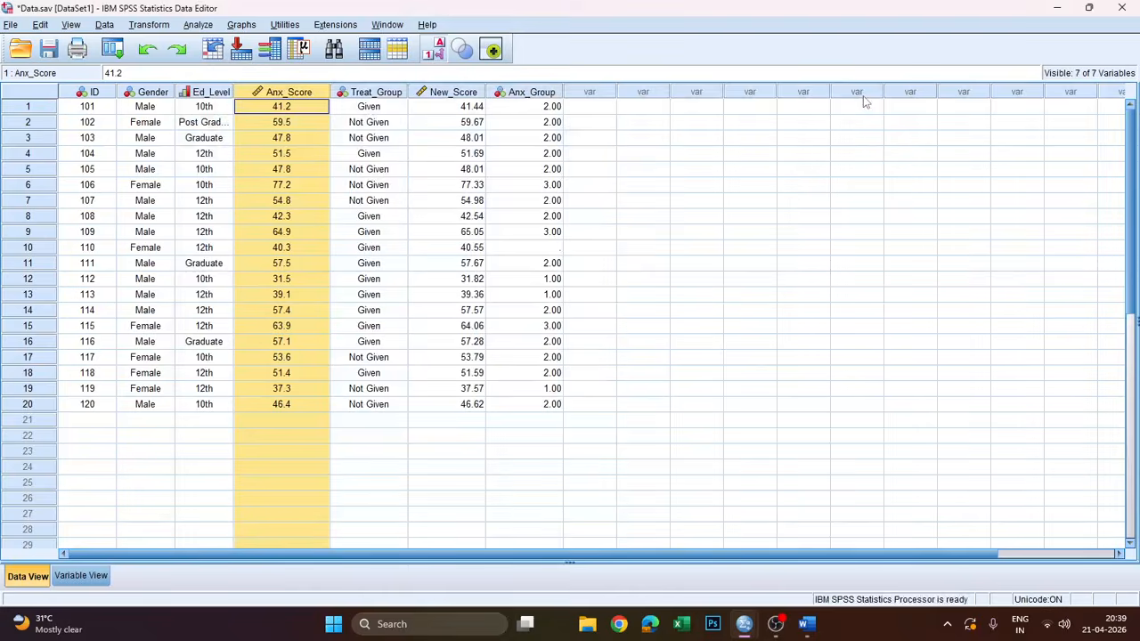
# Compare the Anx_Score and Anx_Group values of the case in row 10
pyautogui.click(511, 249)
pyautogui.click(272, 251)
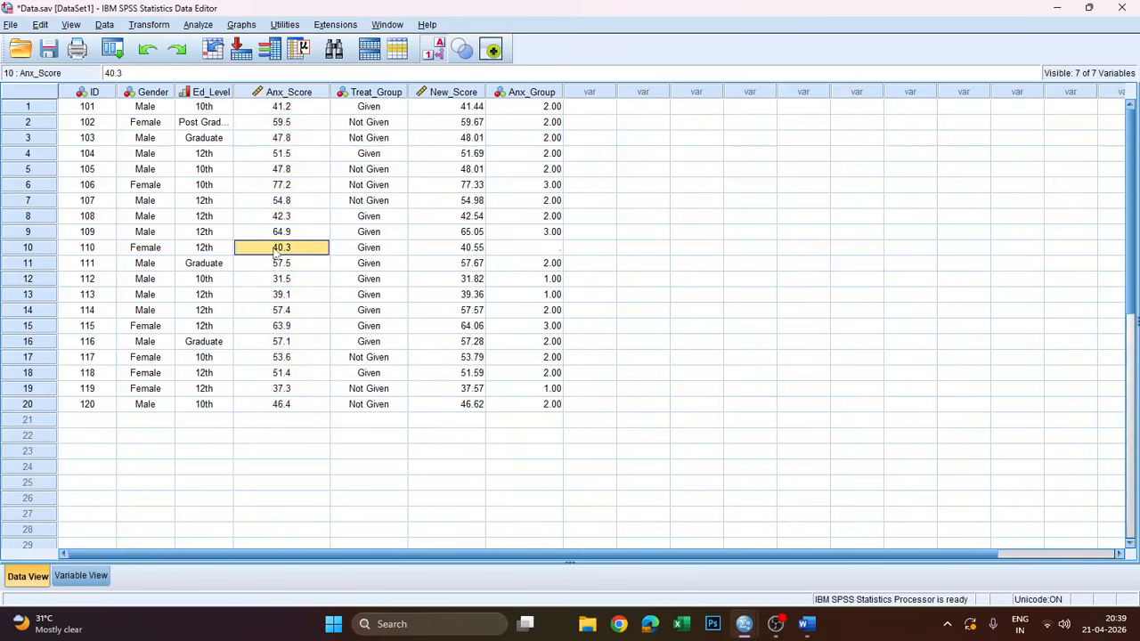
pyautogui.click(513, 249)
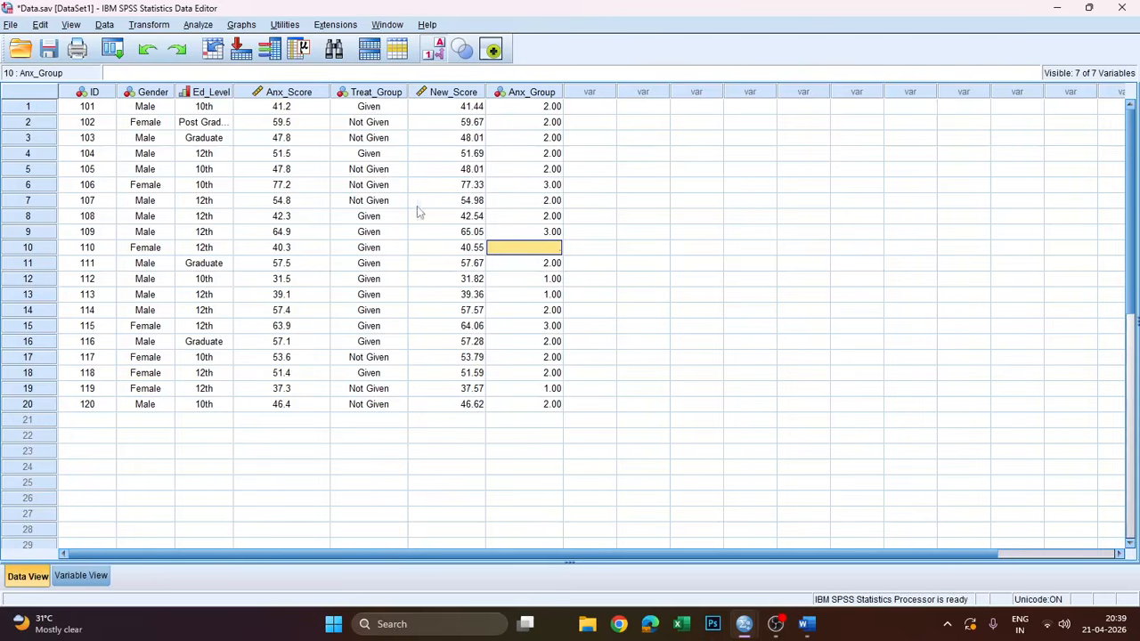
# Delete the Anx_Group variable from the dataset and reopen the old and new values of the Anx_Score to Anx_Group recode
pyautogui.click(541, 95)
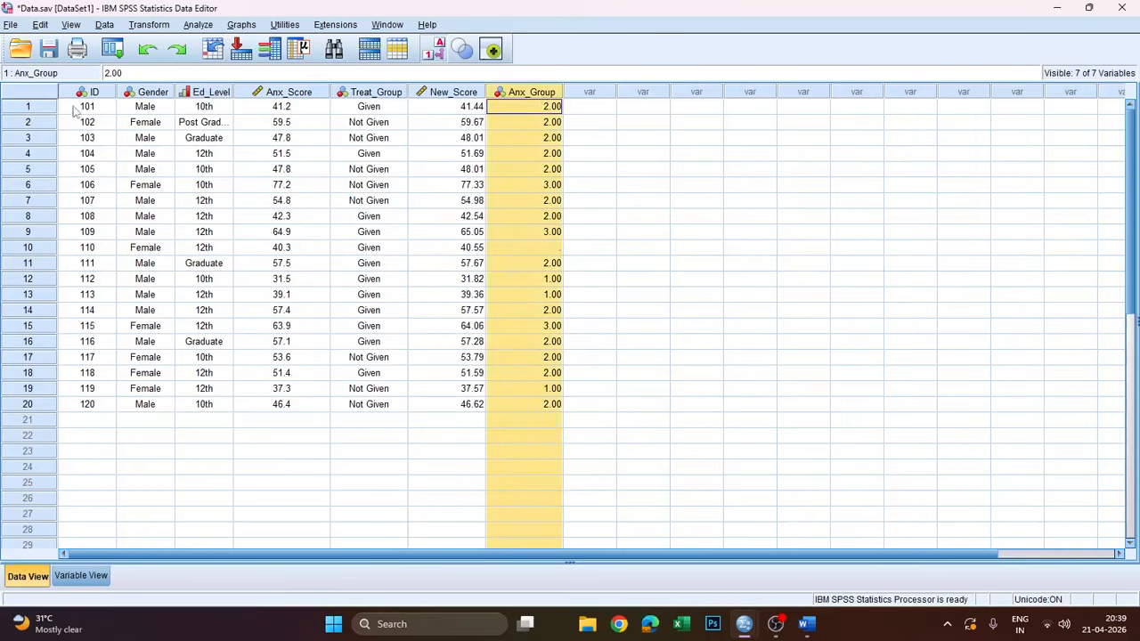
pyautogui.press('Delete')
pyautogui.click(144, 24)
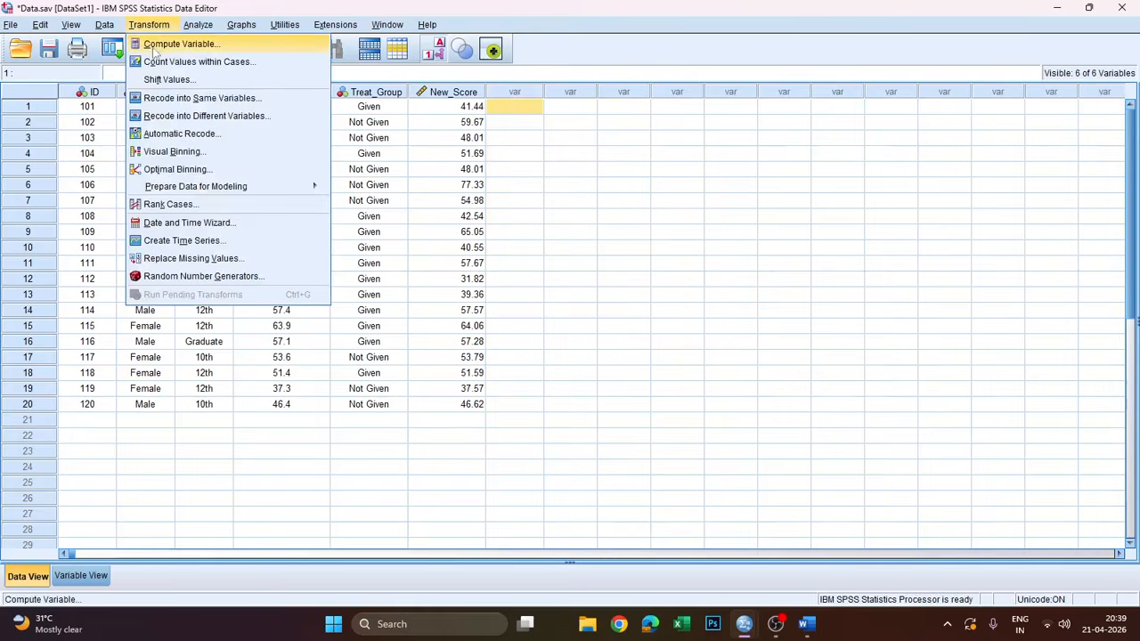
pyautogui.click(205, 116)
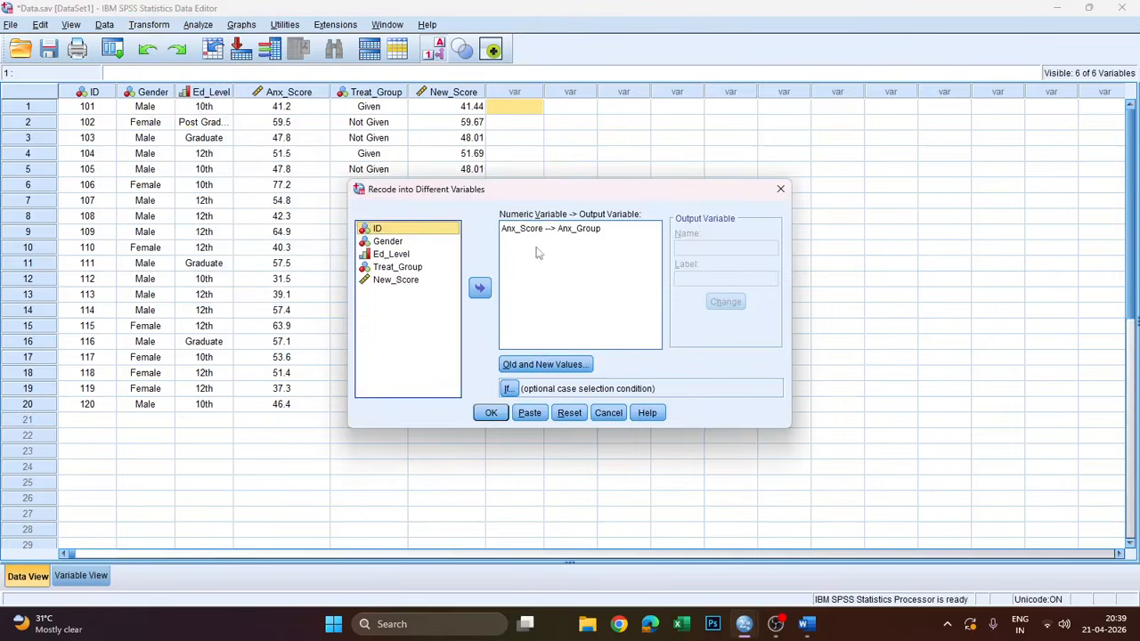
pyautogui.click(574, 233)
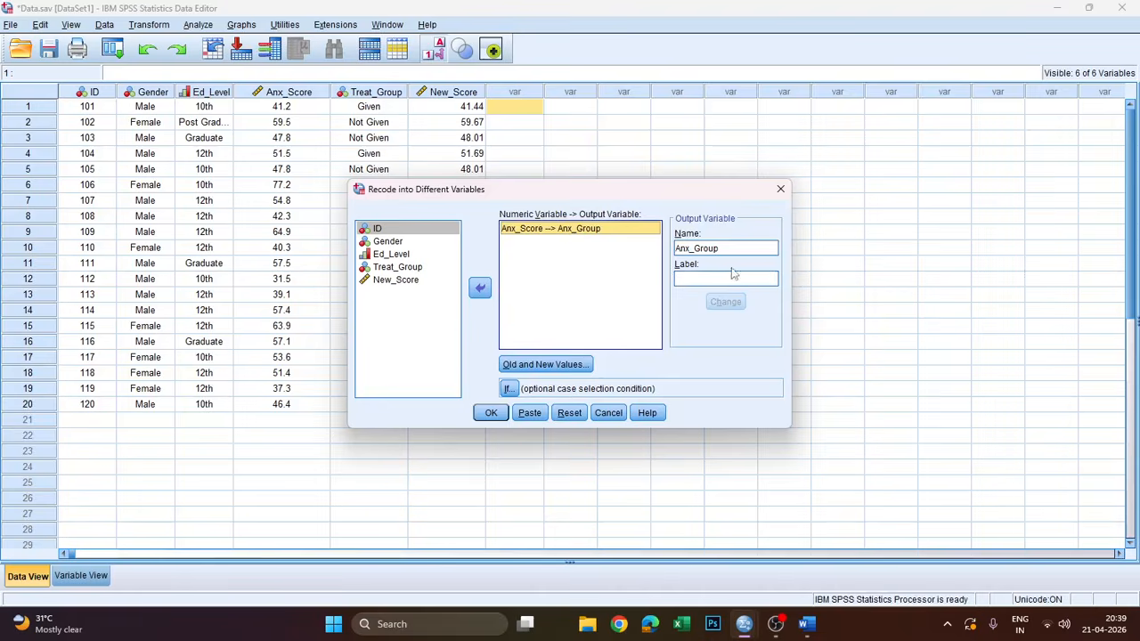
pyautogui.click(537, 365)
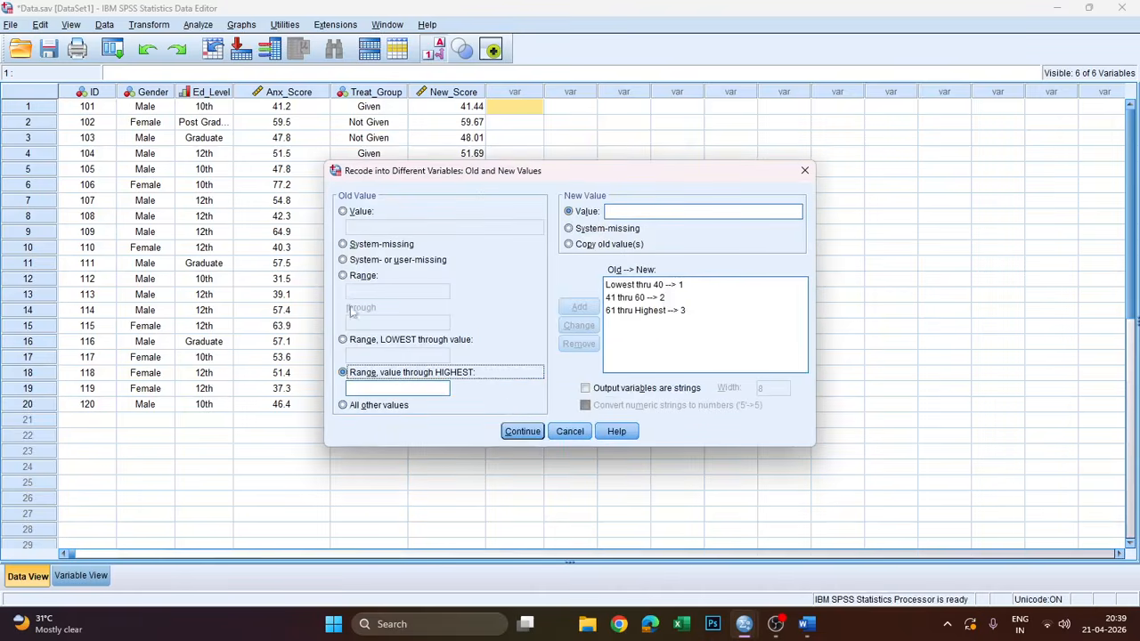
pyautogui.click(637, 300)
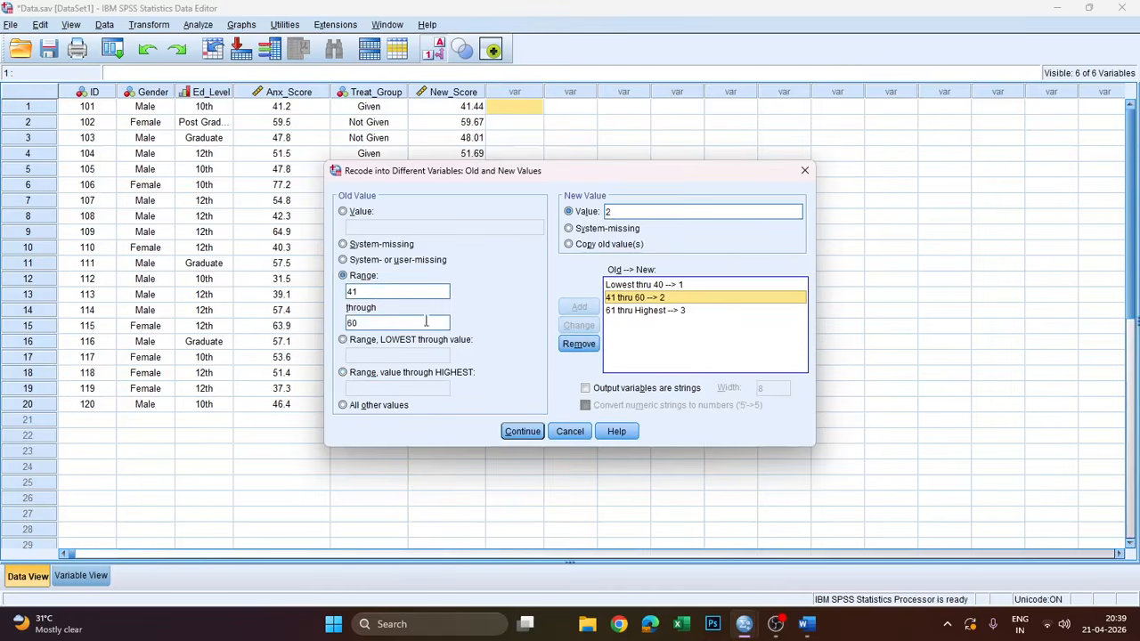
pyautogui.doubleClick(359, 291)
pyautogui.write('4')
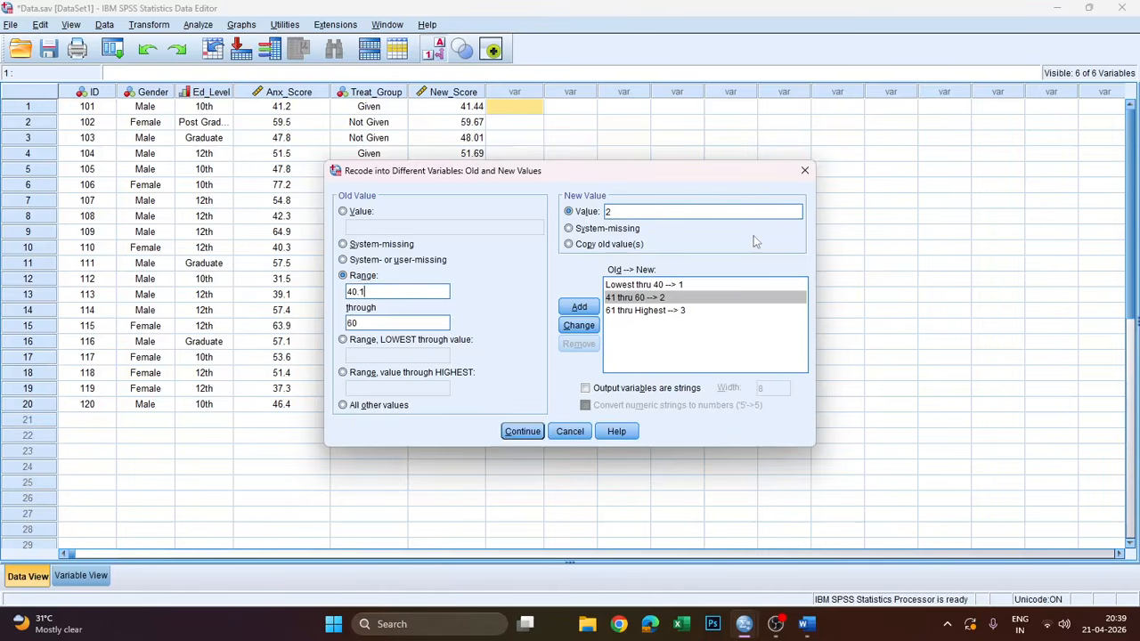
pyautogui.click(631, 310)
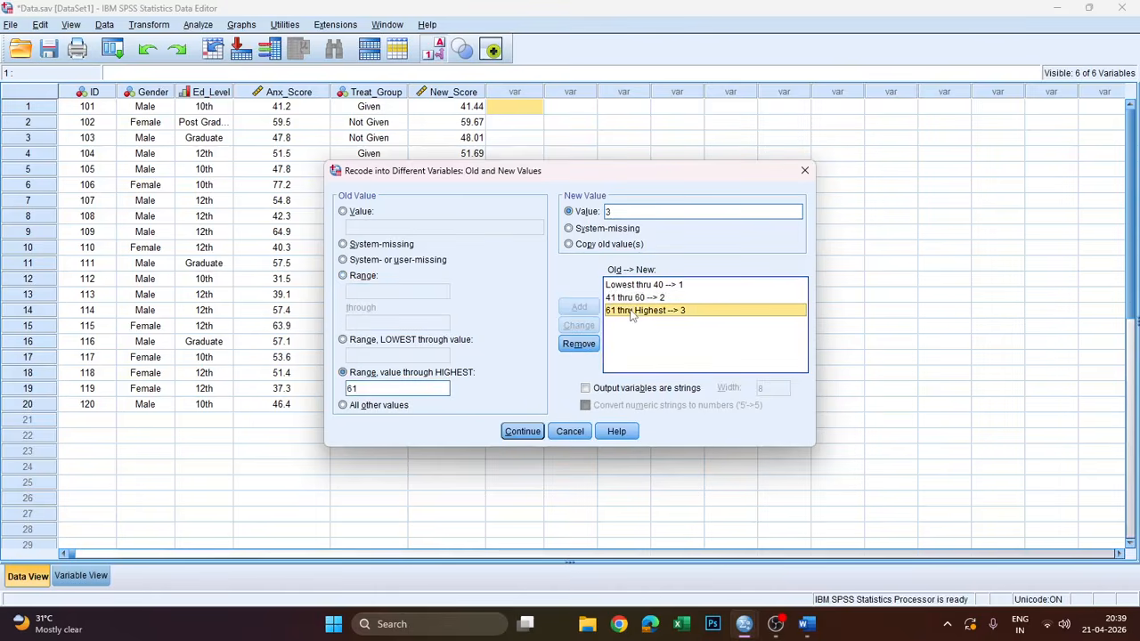
pyautogui.click(631, 287)
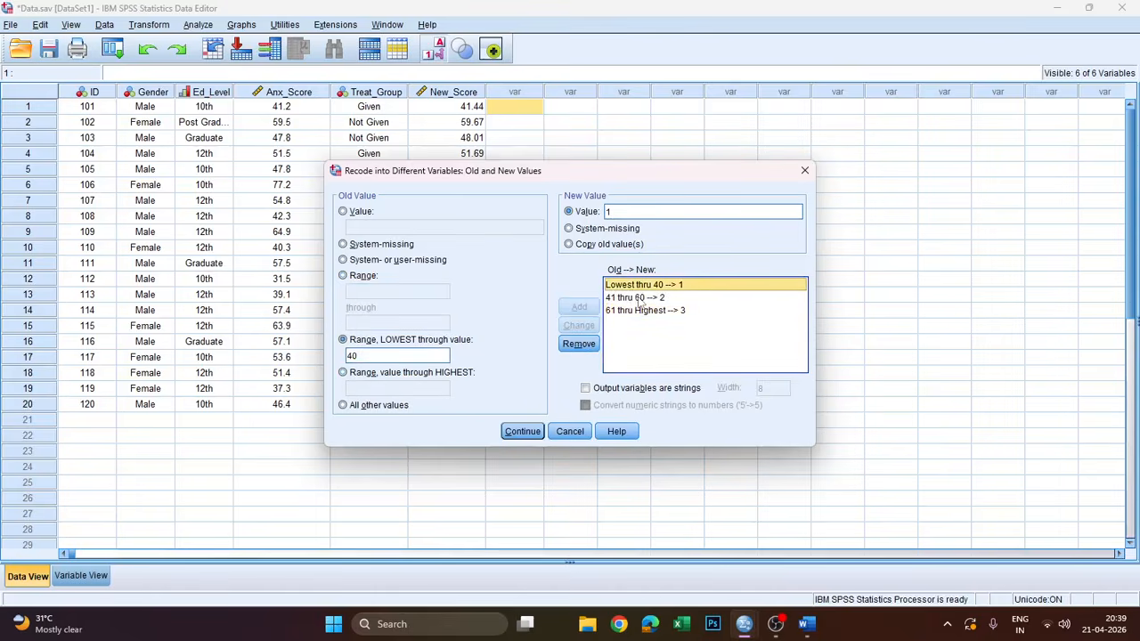
# Change the recode rule for new value 2 so its range starts at 40.1
pyautogui.click(639, 301)
pyautogui.click(378, 291)
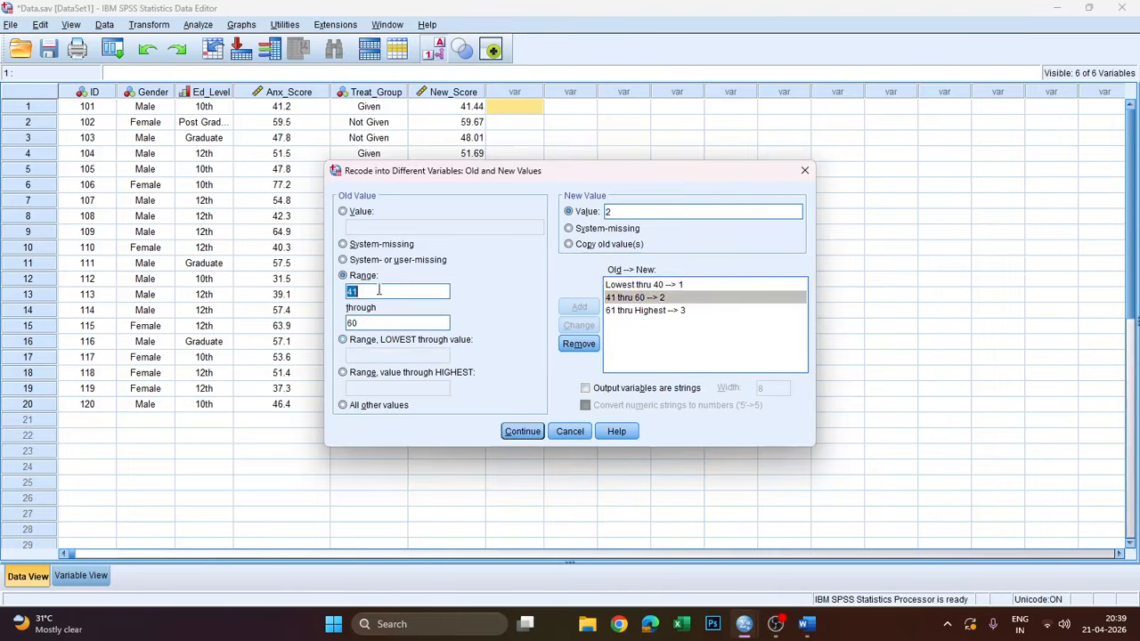
pyautogui.click(378, 291)
pyautogui.press('BackSpace')
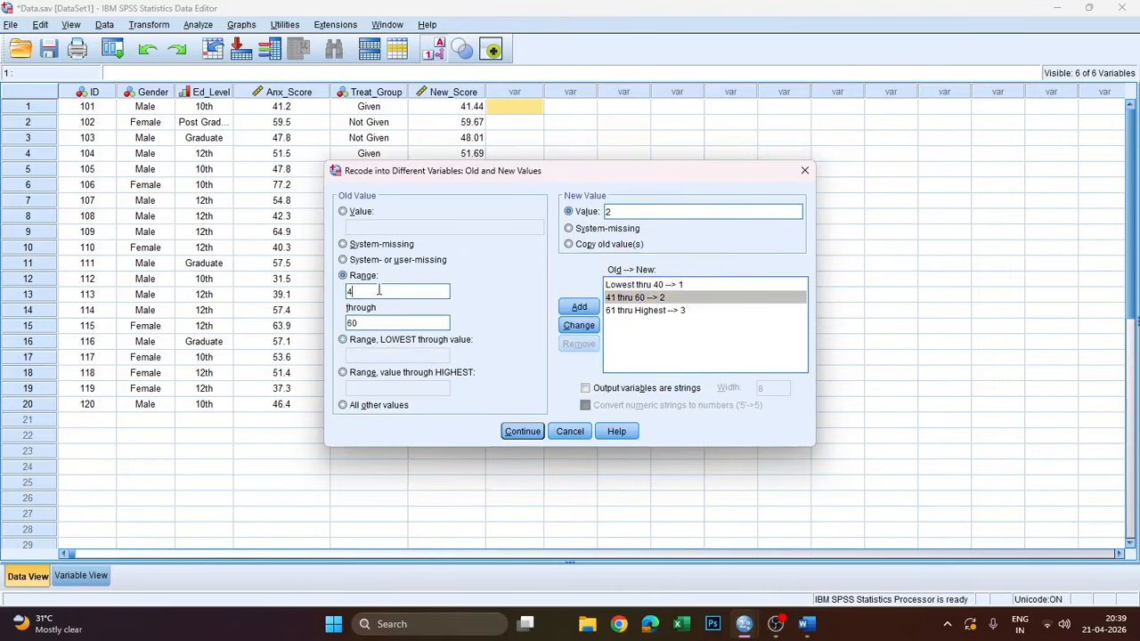
pyautogui.write('0.1')
pyautogui.click(576, 326)
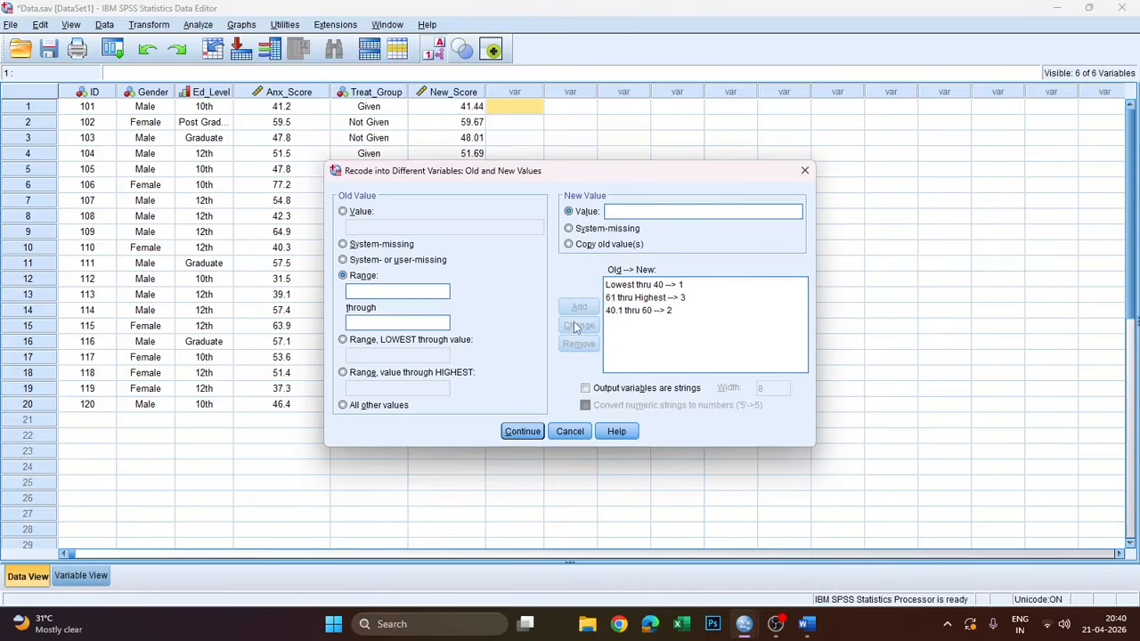
# Change the recode rule for new value 3 so it covers 60.1 through the highest value
pyautogui.click(660, 285)
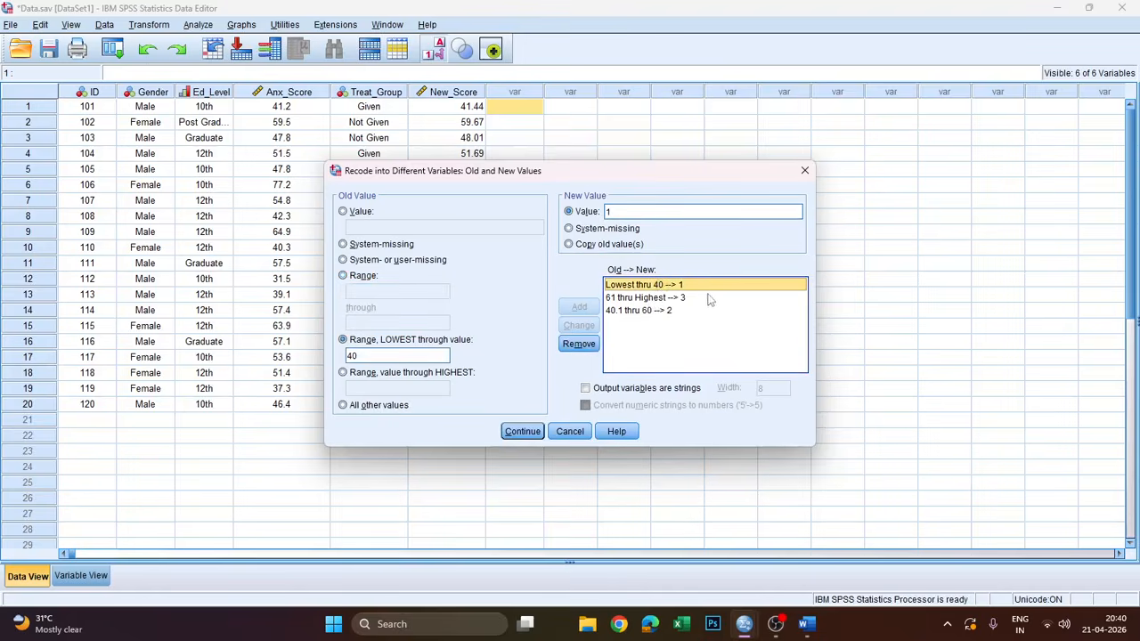
pyautogui.click(633, 311)
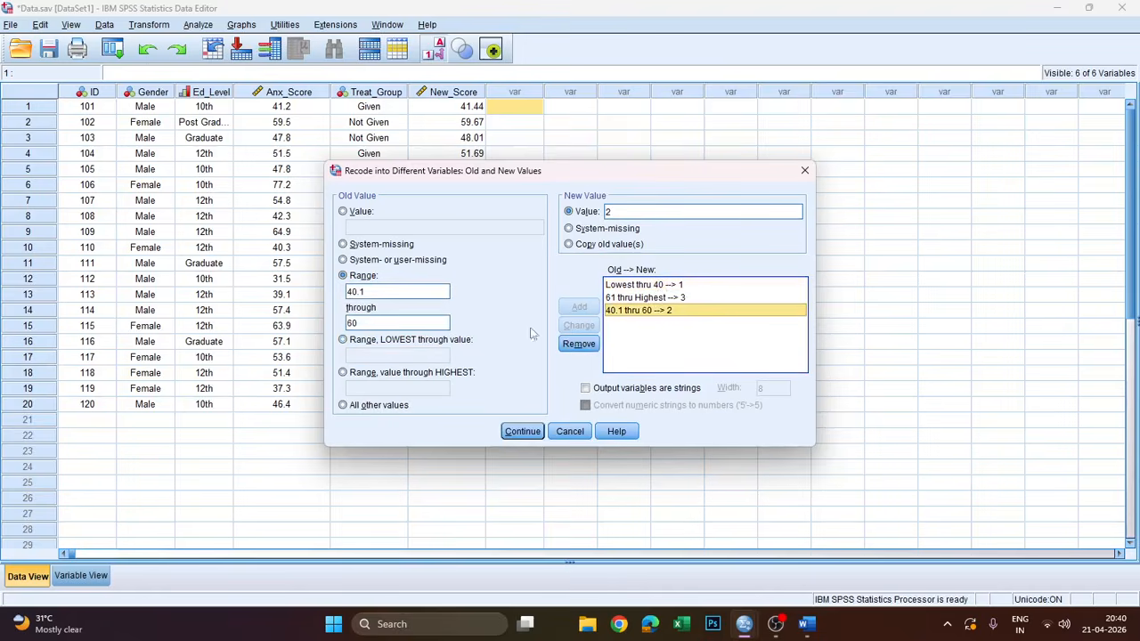
pyautogui.click(626, 297)
pyautogui.doubleClick(368, 389)
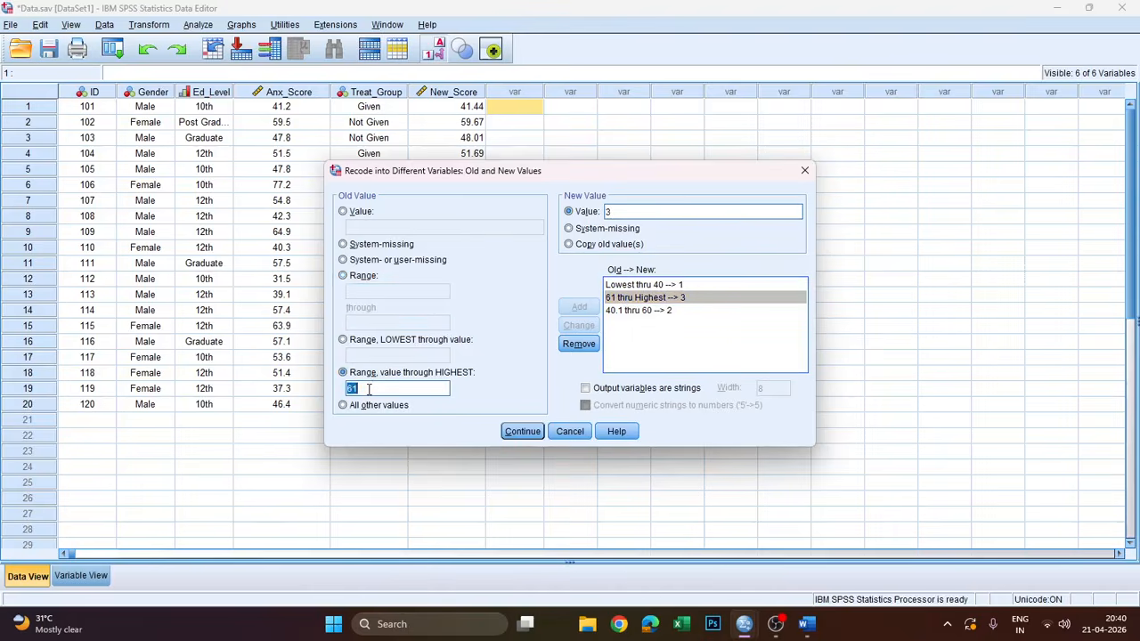
pyautogui.write('6')
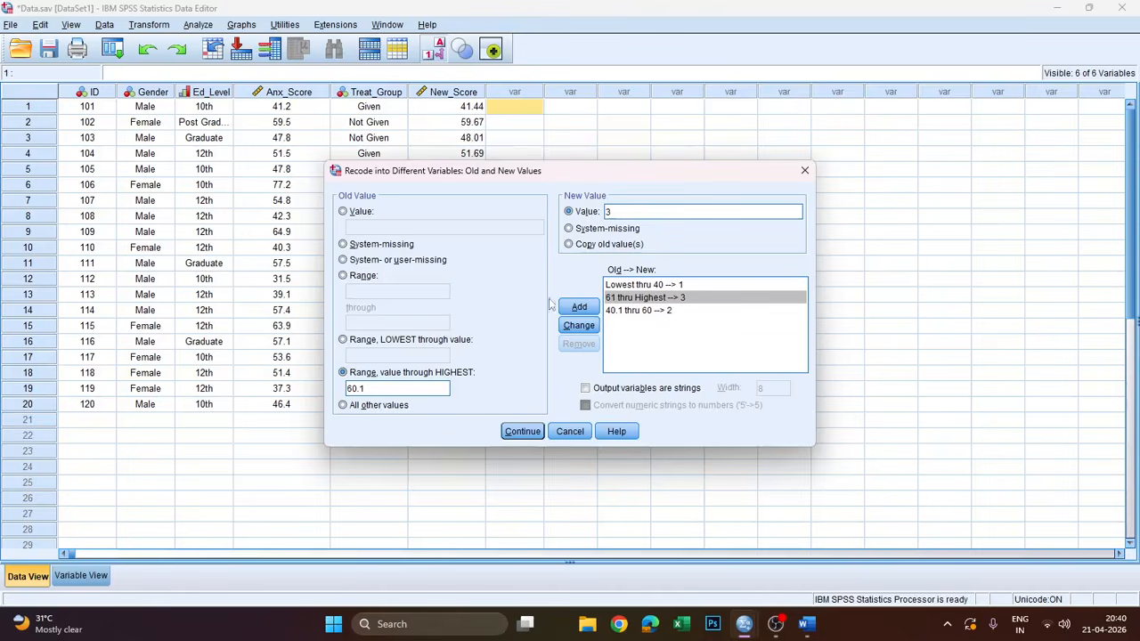
pyautogui.click(579, 325)
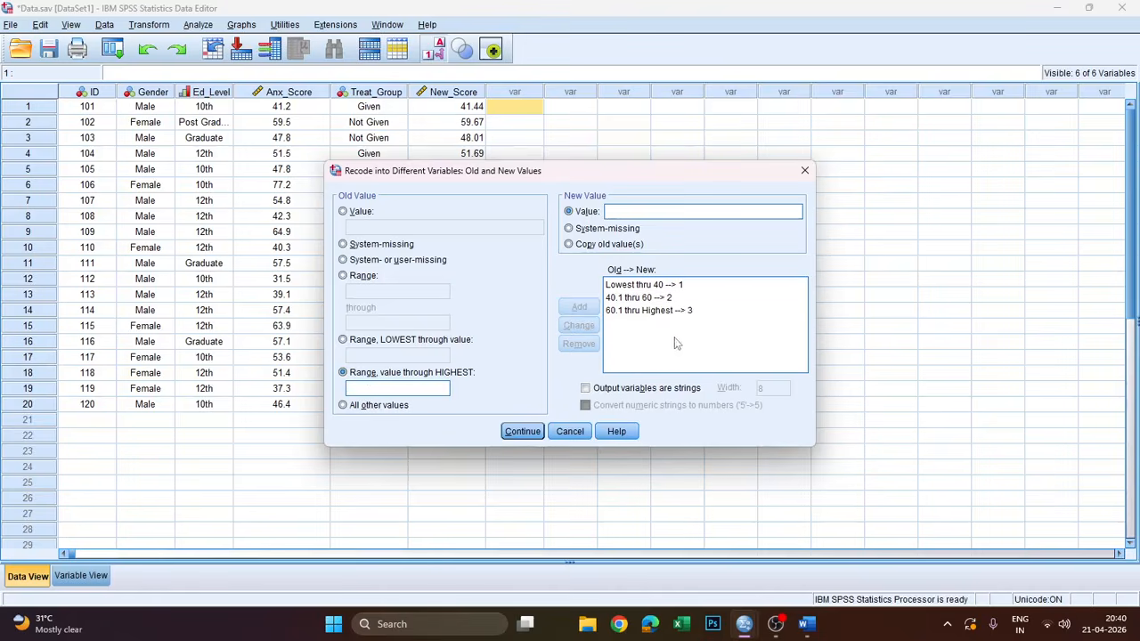
# Accept the revised rules, run the recode into Anx_Group, and return from the output log to the new column in the dataset
pyautogui.click(521, 432)
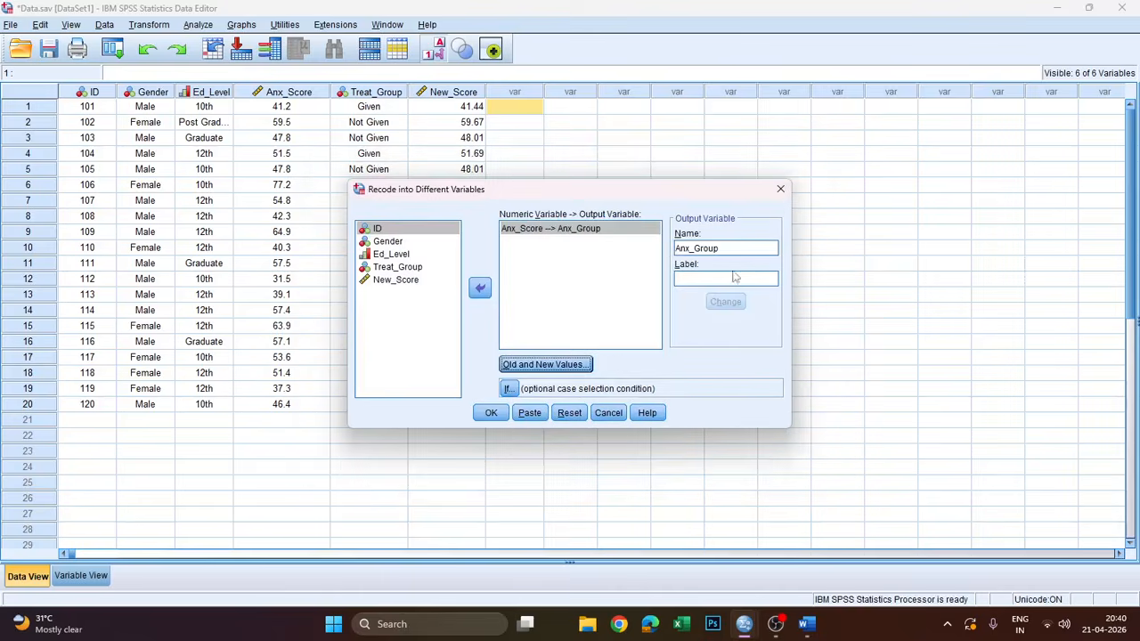
pyautogui.doubleClick(721, 253)
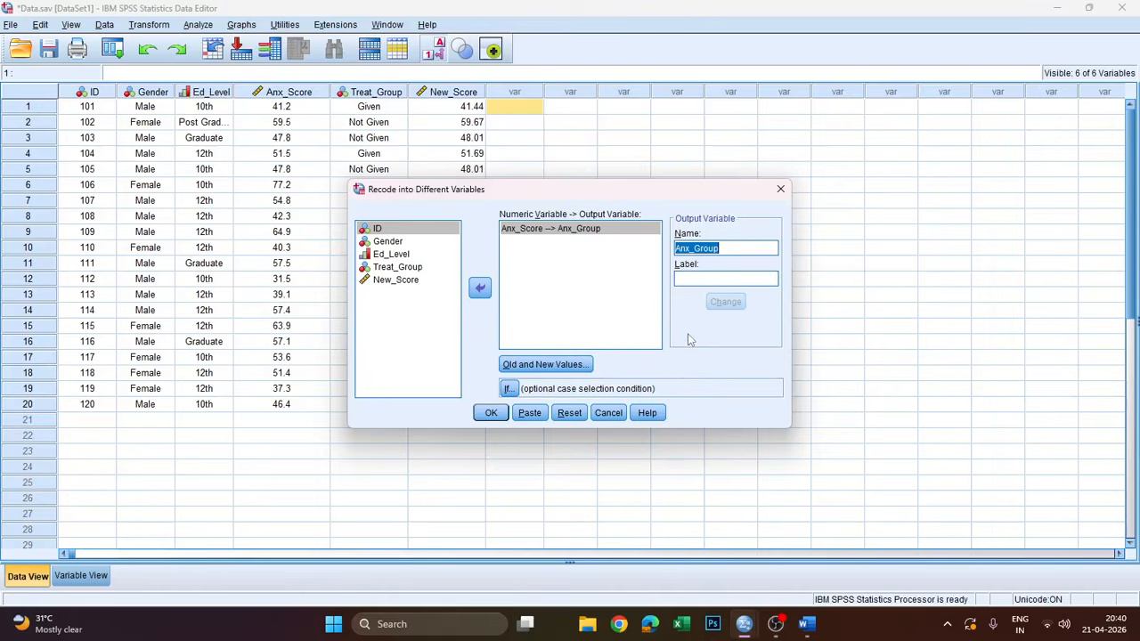
pyautogui.click(490, 415)
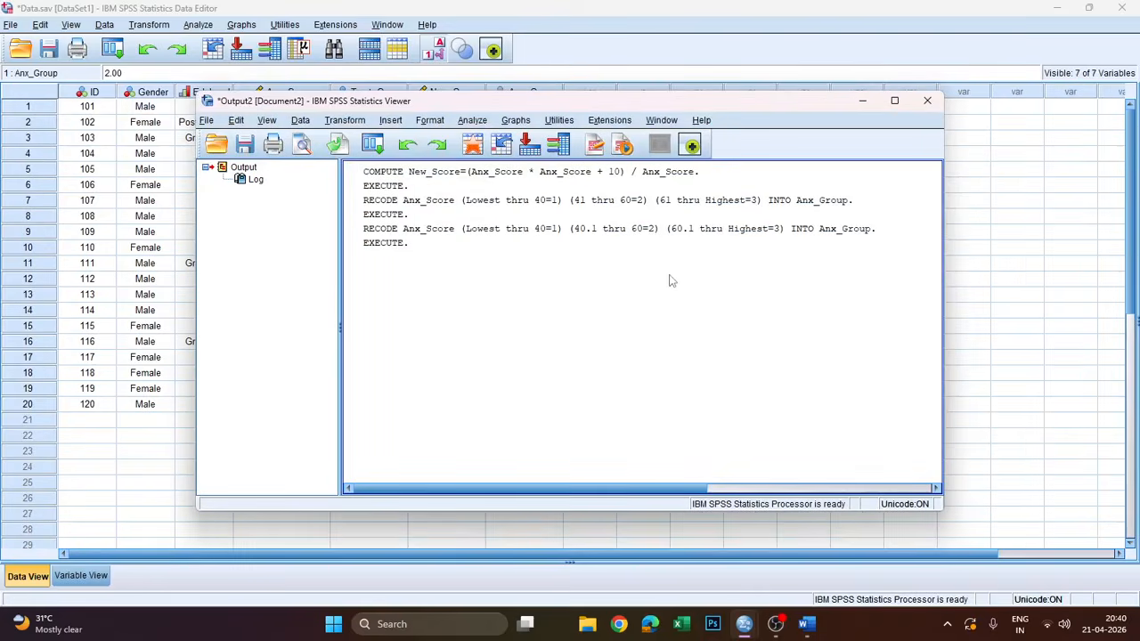
pyautogui.click(862, 100)
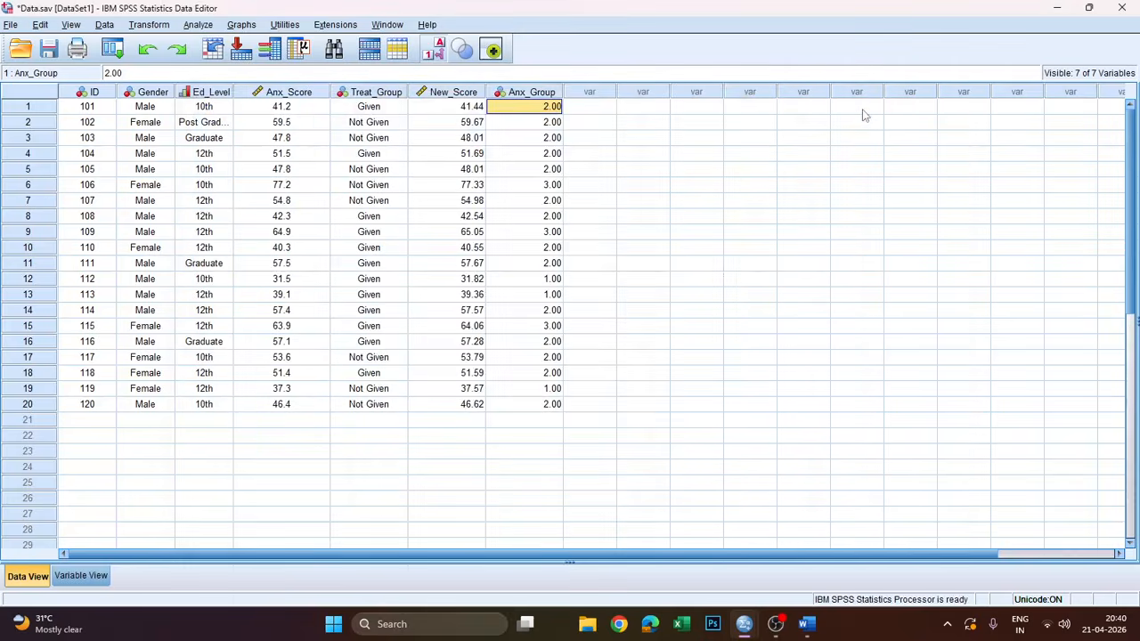
pyautogui.click(717, 279)
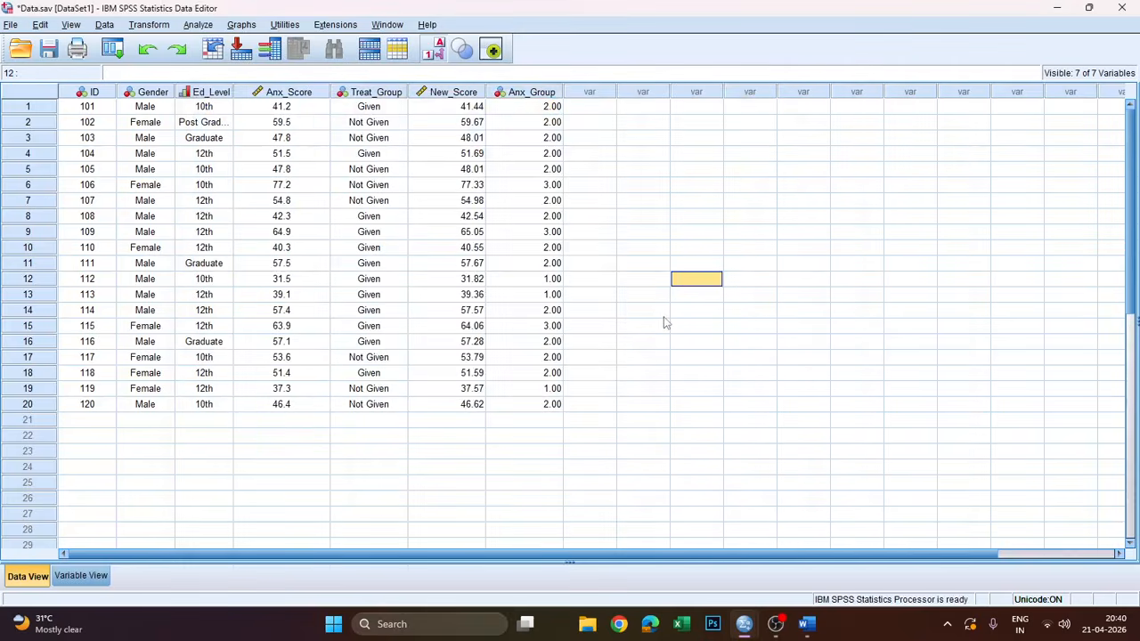
pyautogui.click(530, 93)
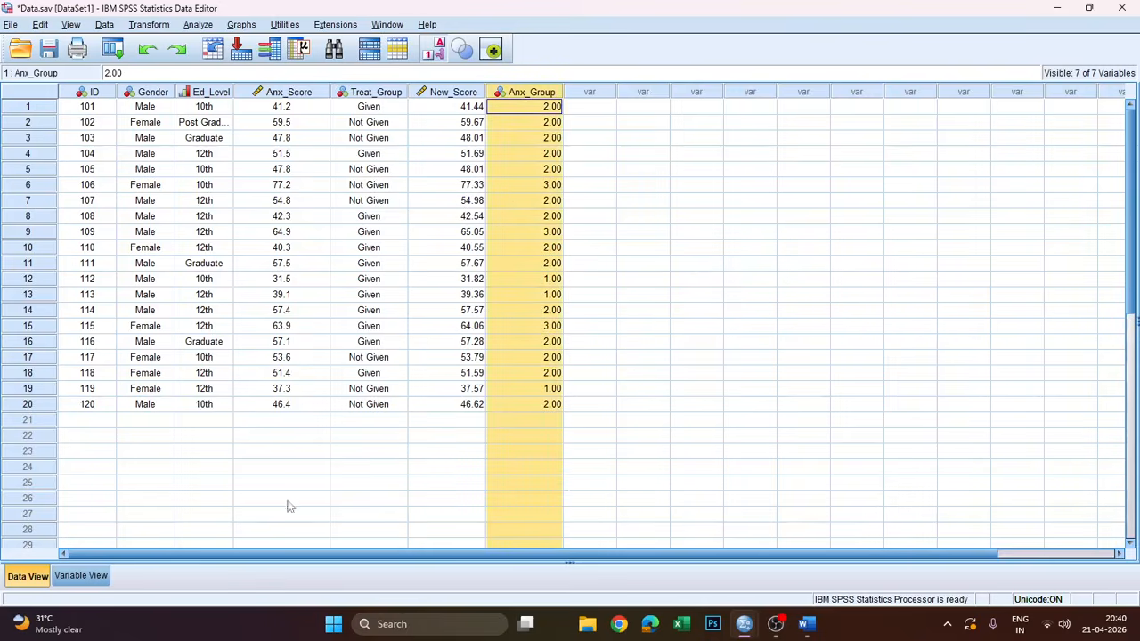
# Define the Anx_Group value labels as 1 = Low, 2 = Medium and 3 = High, and return to the data
pyautogui.click(79, 576)
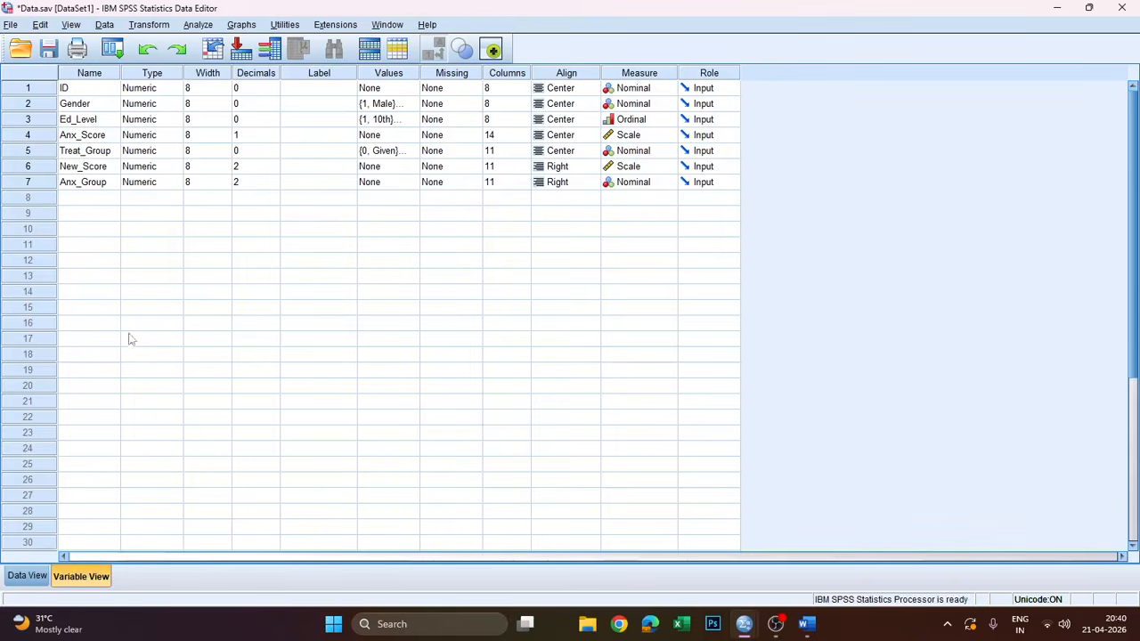
pyautogui.click(67, 182)
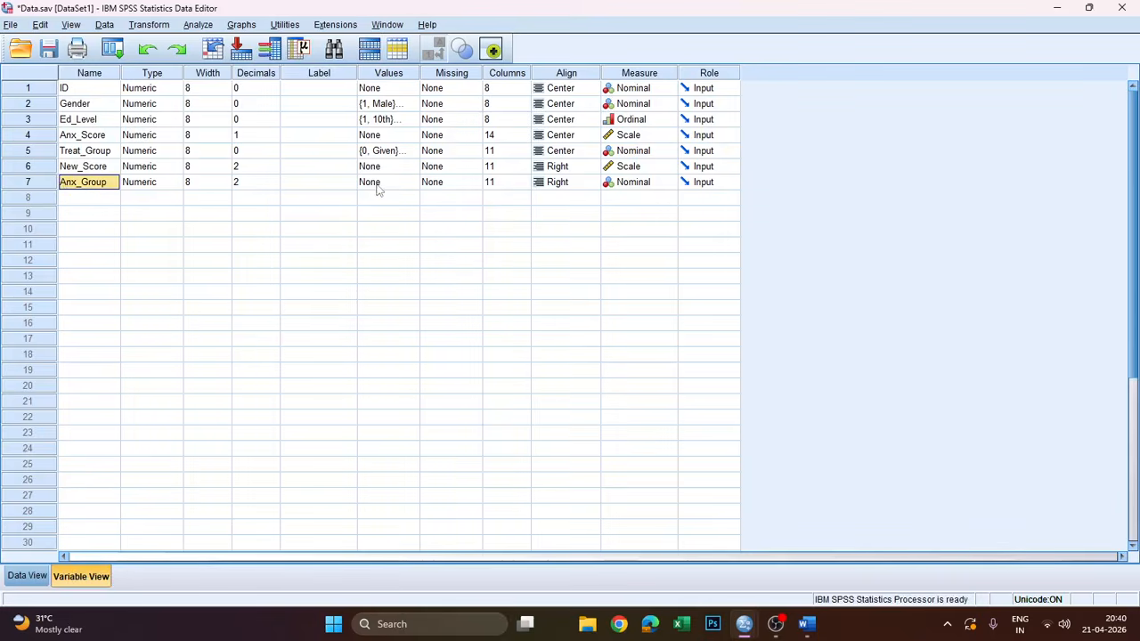
pyautogui.click(377, 185)
pyautogui.click(409, 183)
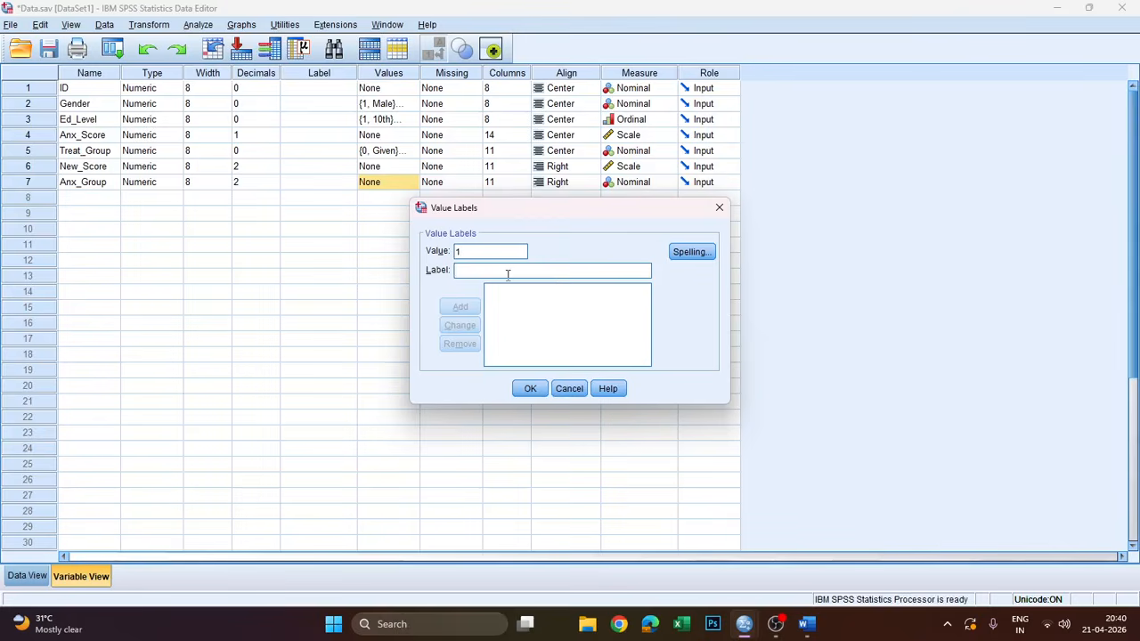
pyautogui.write('Low')
pyautogui.press('Return')
pyautogui.write('Medium')
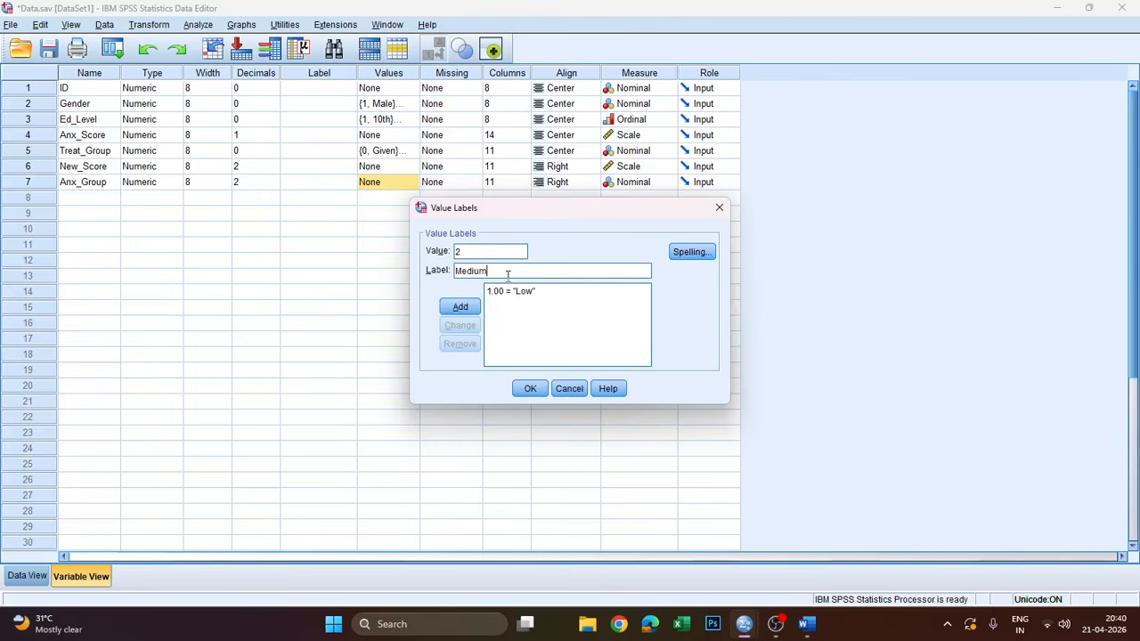
pyautogui.press('Return')
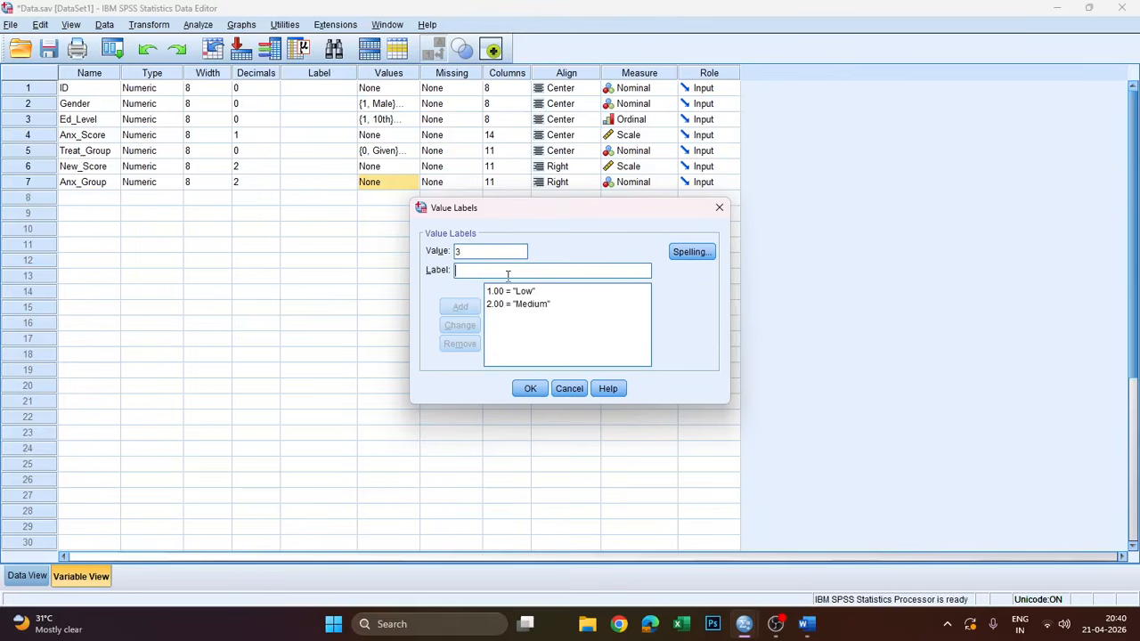
pyautogui.write('High')
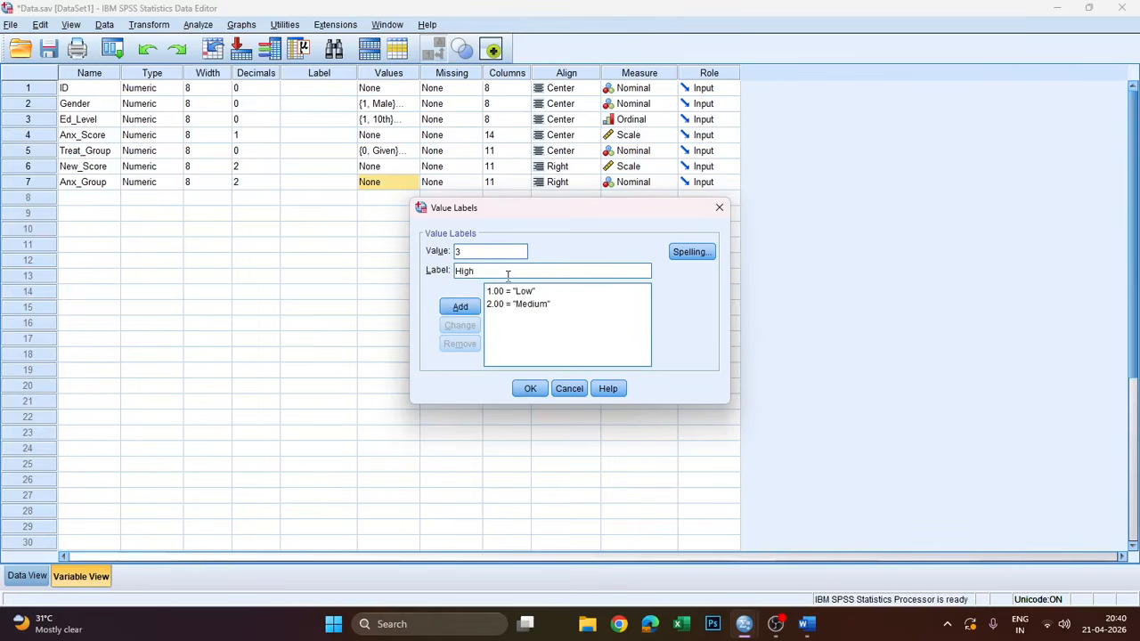
pyautogui.press('Return')
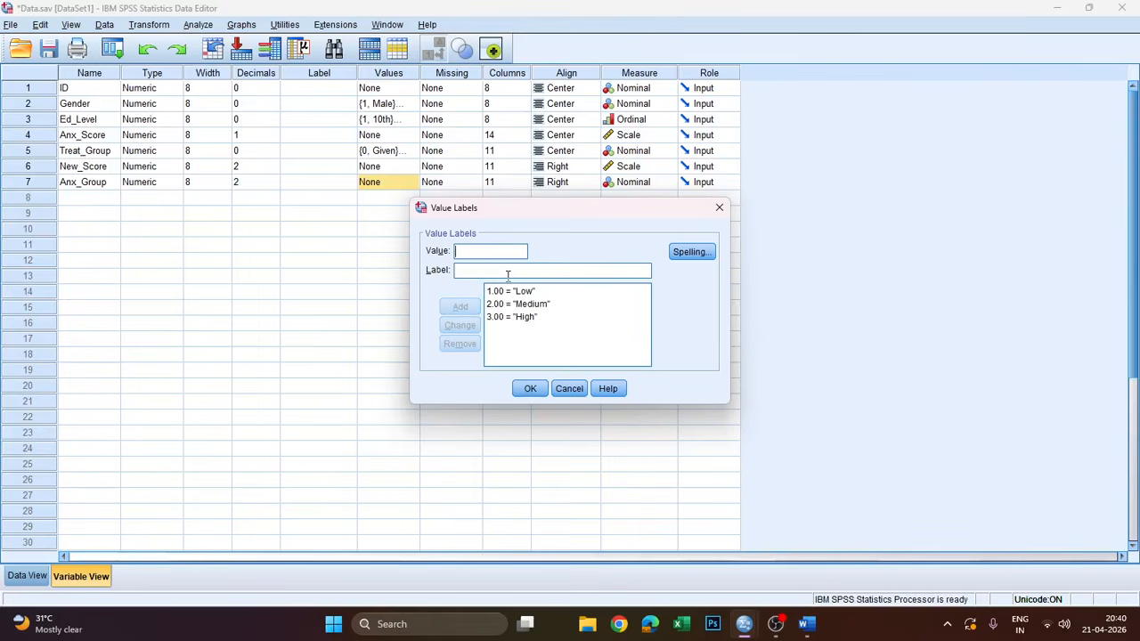
pyautogui.click(528, 389)
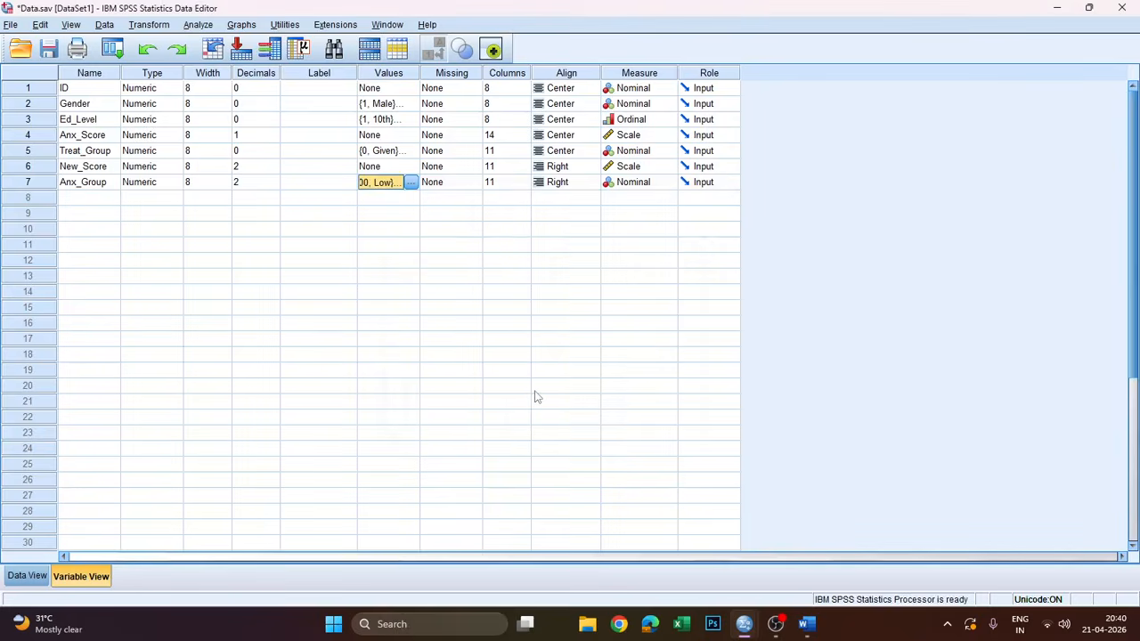
pyautogui.click(27, 576)
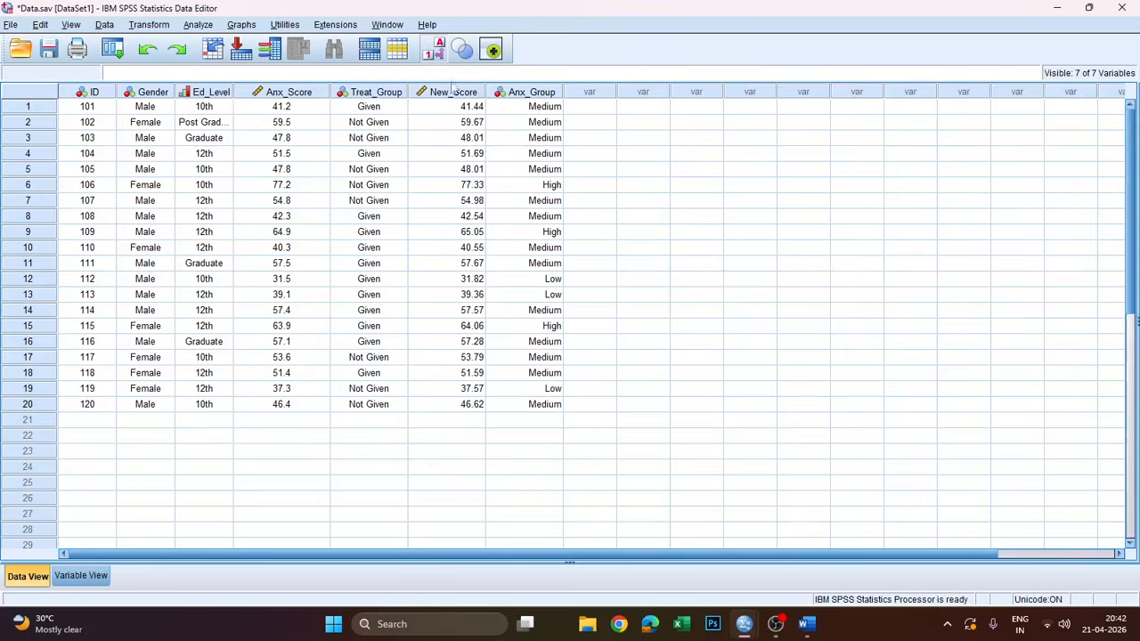
# Create a legacy pie chart from summaries for groups of cases, with slices defined by Anx_Group and representing % of cases
pyautogui.click(231, 25)
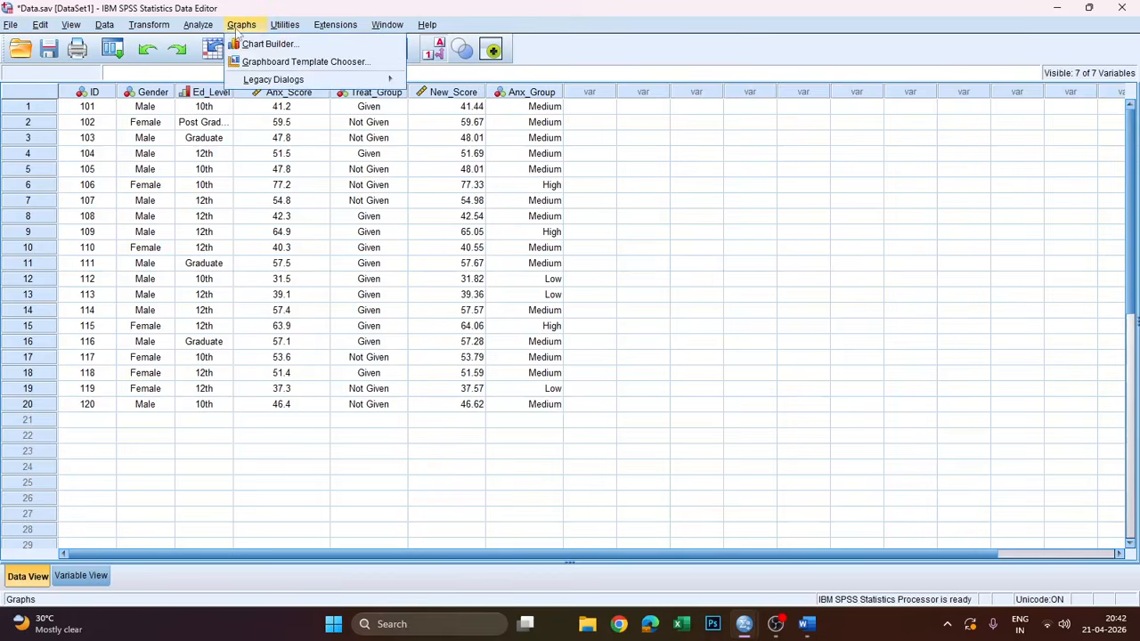
pyautogui.moveTo(347, 82)
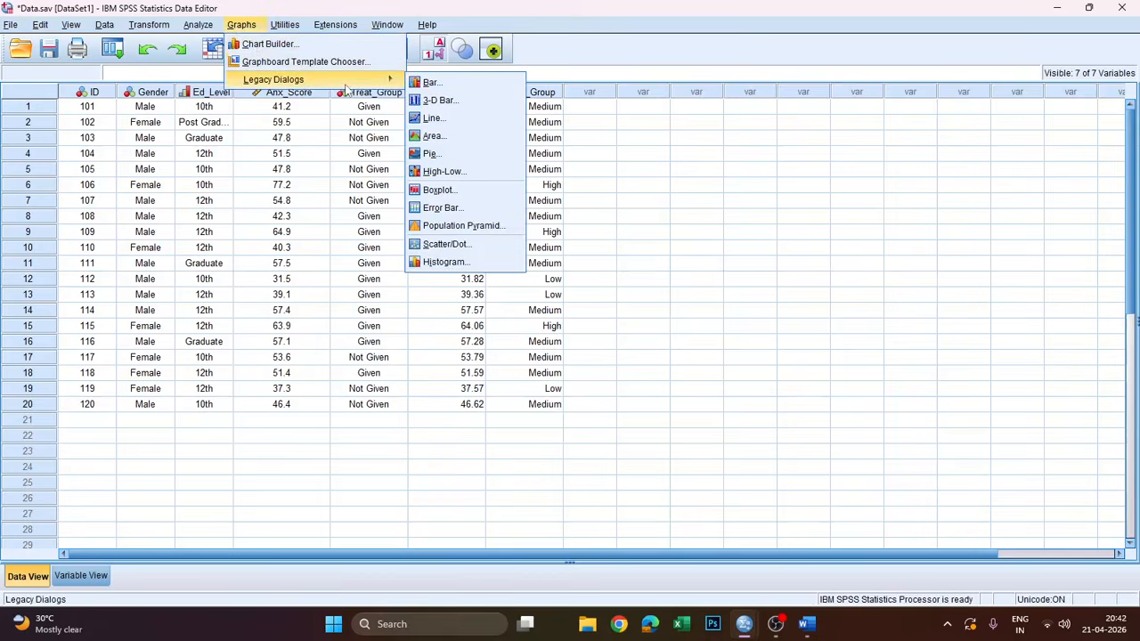
pyautogui.click(457, 160)
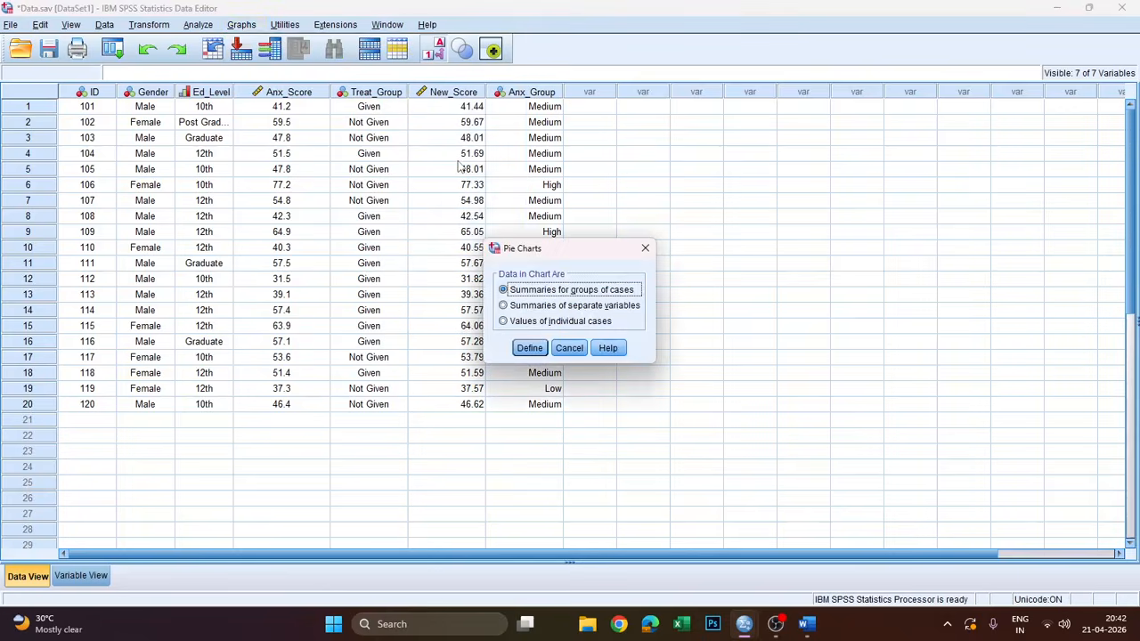
pyautogui.click(524, 347)
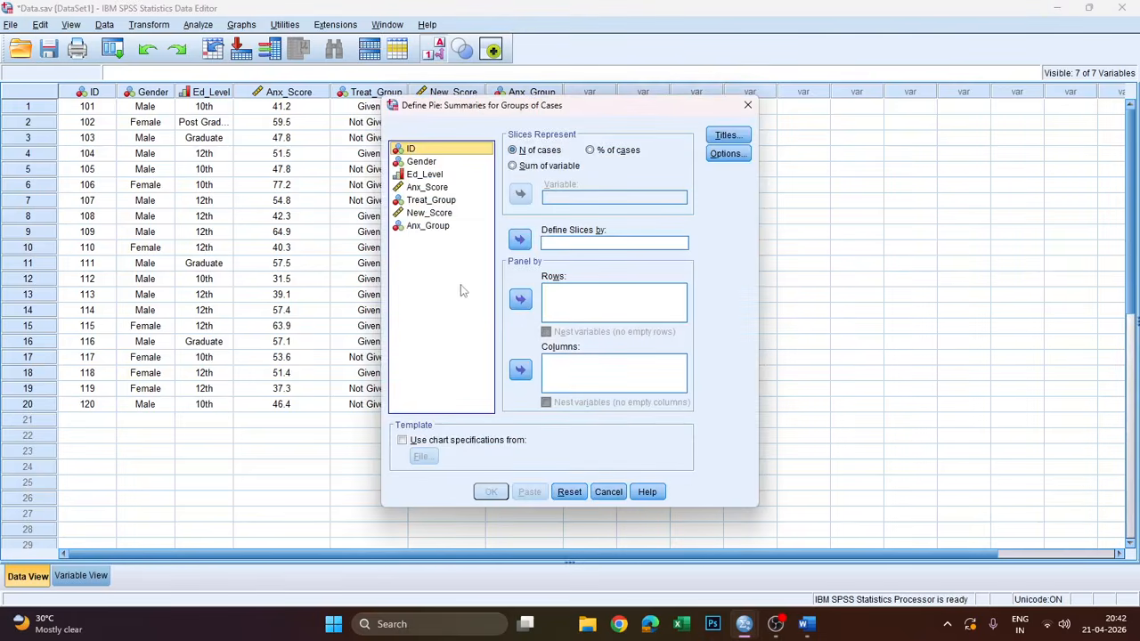
pyautogui.click(435, 228)
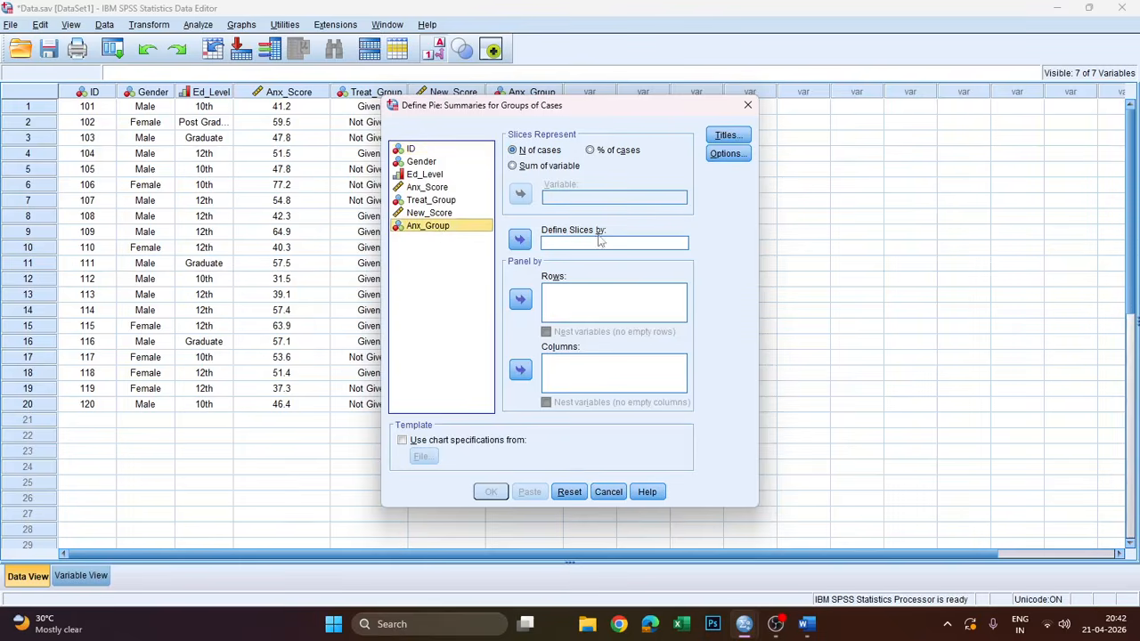
pyautogui.click(521, 240)
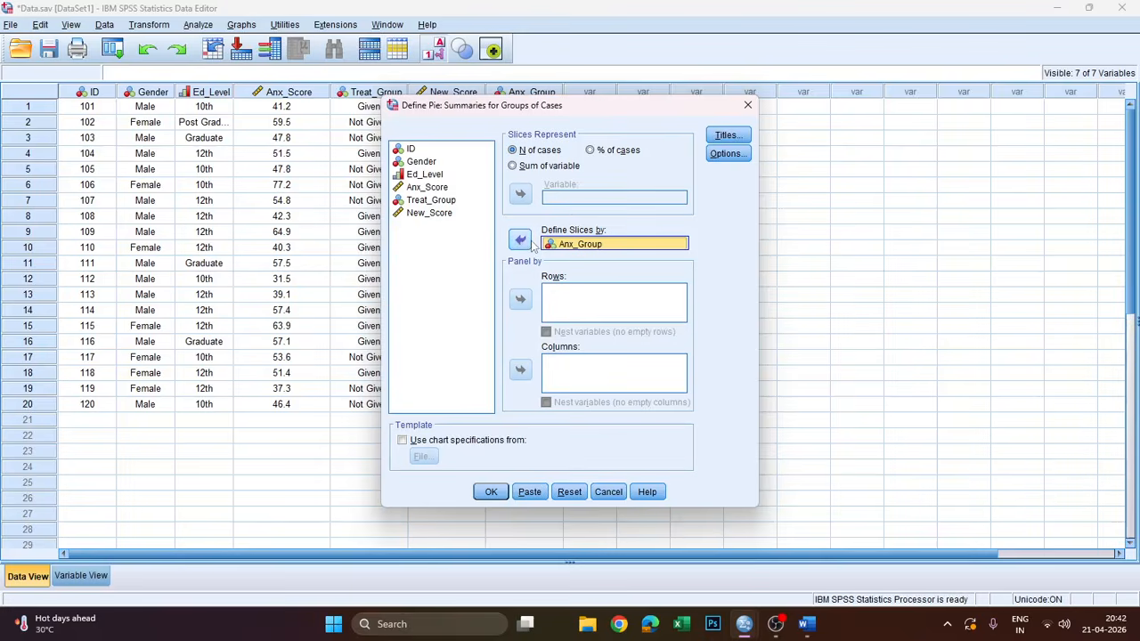
pyautogui.click(590, 152)
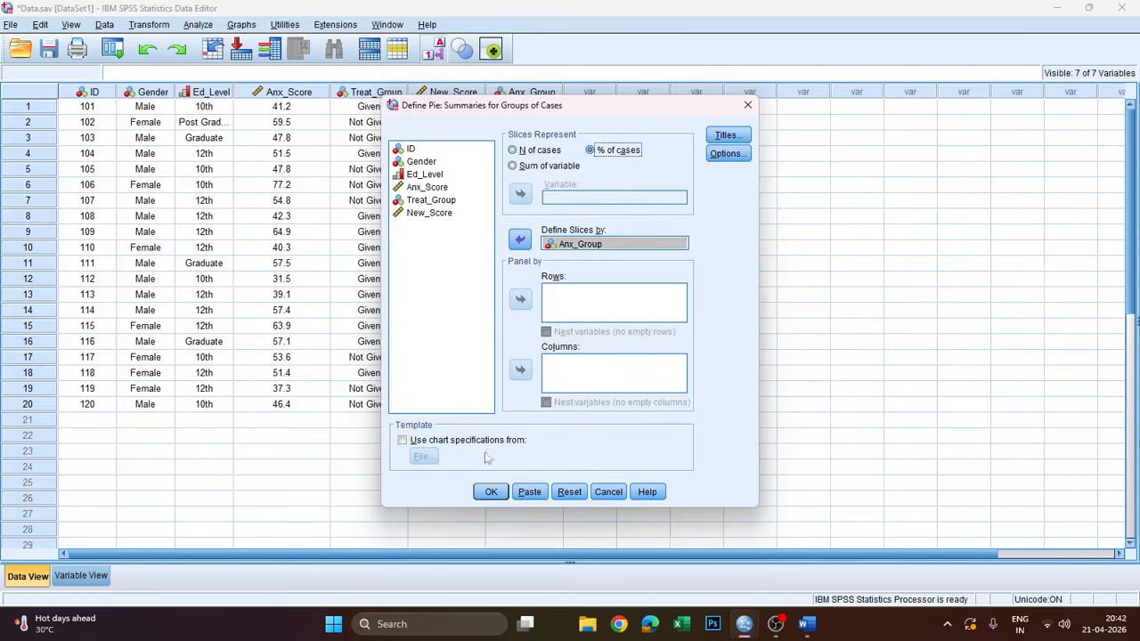
pyautogui.click(490, 495)
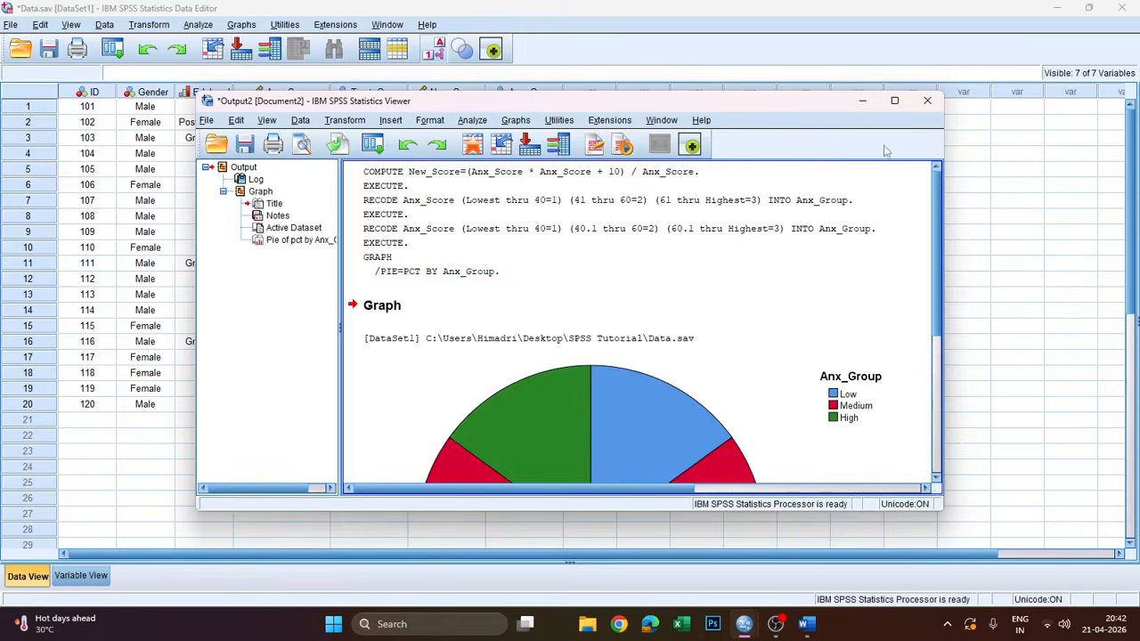
# Maximize the output viewer and examine the whole Anx_Group pie chart
pyautogui.click(894, 101)
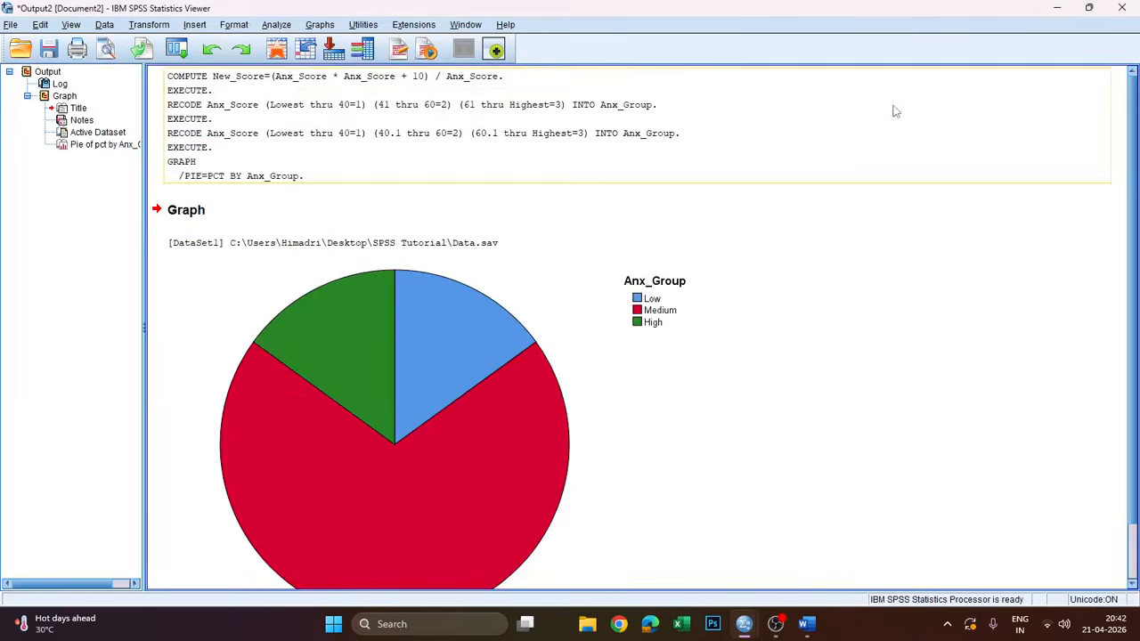
pyautogui.click(684, 417)
pyautogui.click(442, 414)
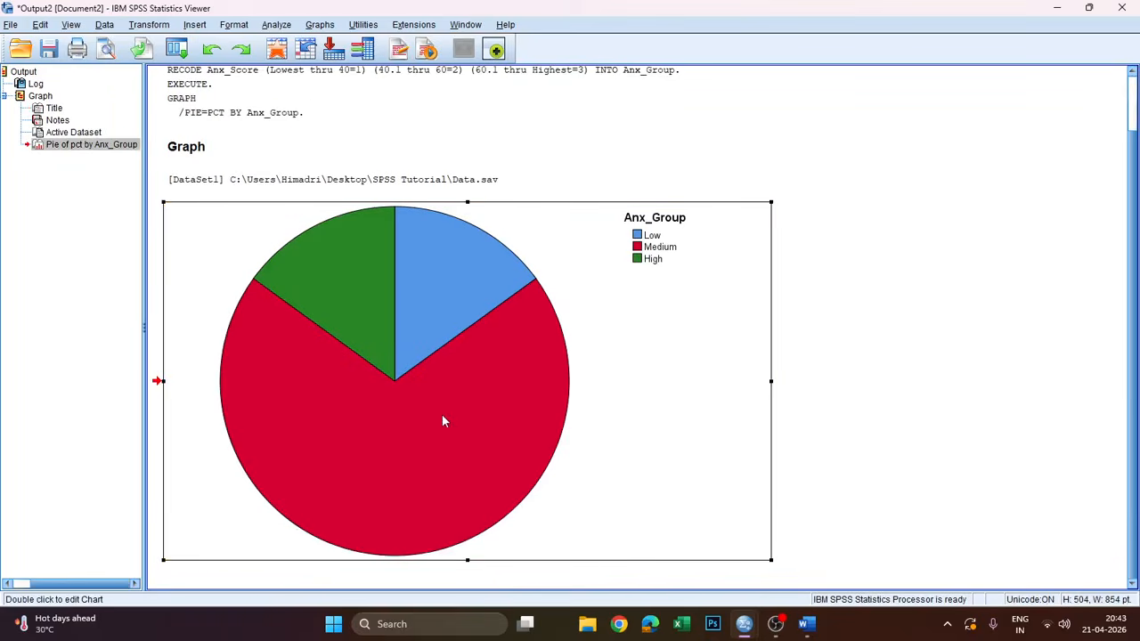
# Open the pie chart in the Chart Editor, look over its slices, and close the editor
pyautogui.doubleClick(516, 433)
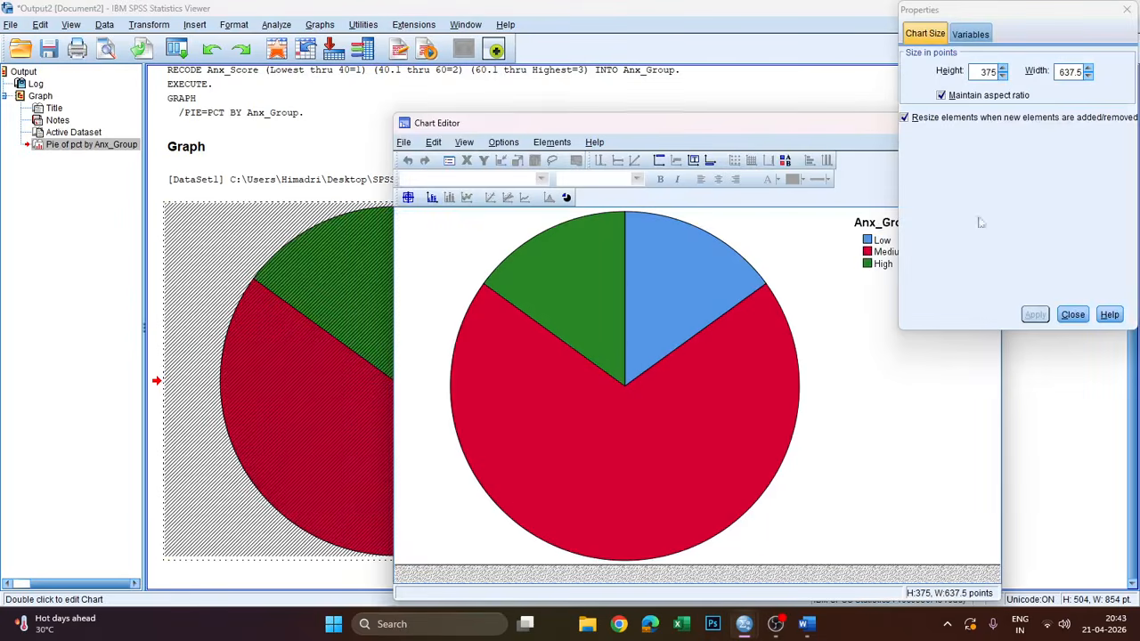
pyautogui.click(1039, 41)
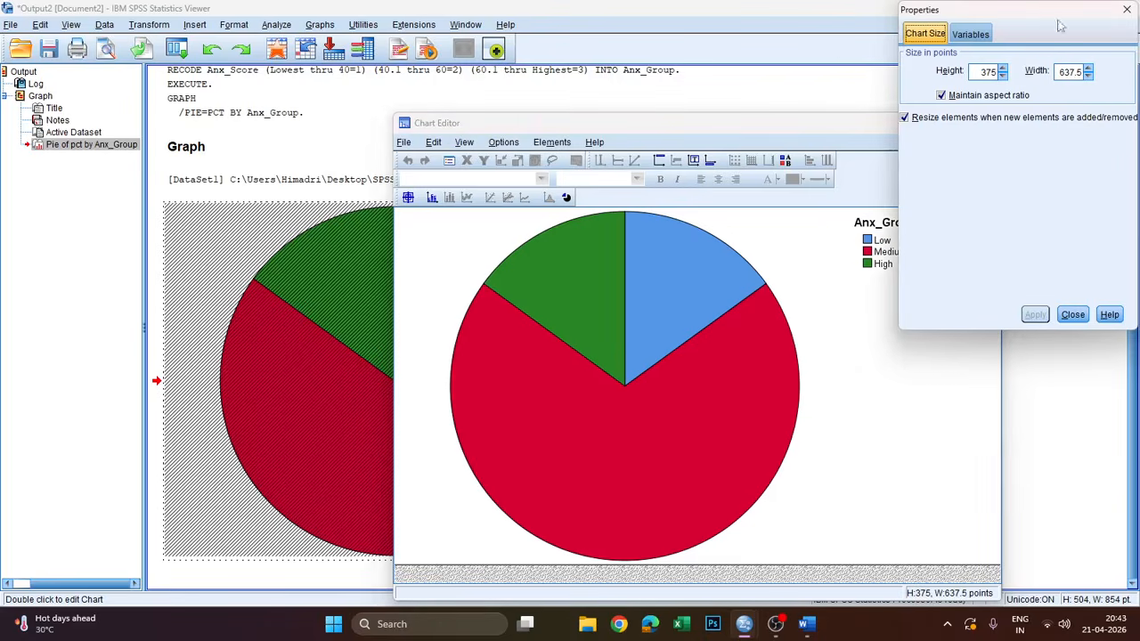
pyautogui.click(1124, 12)
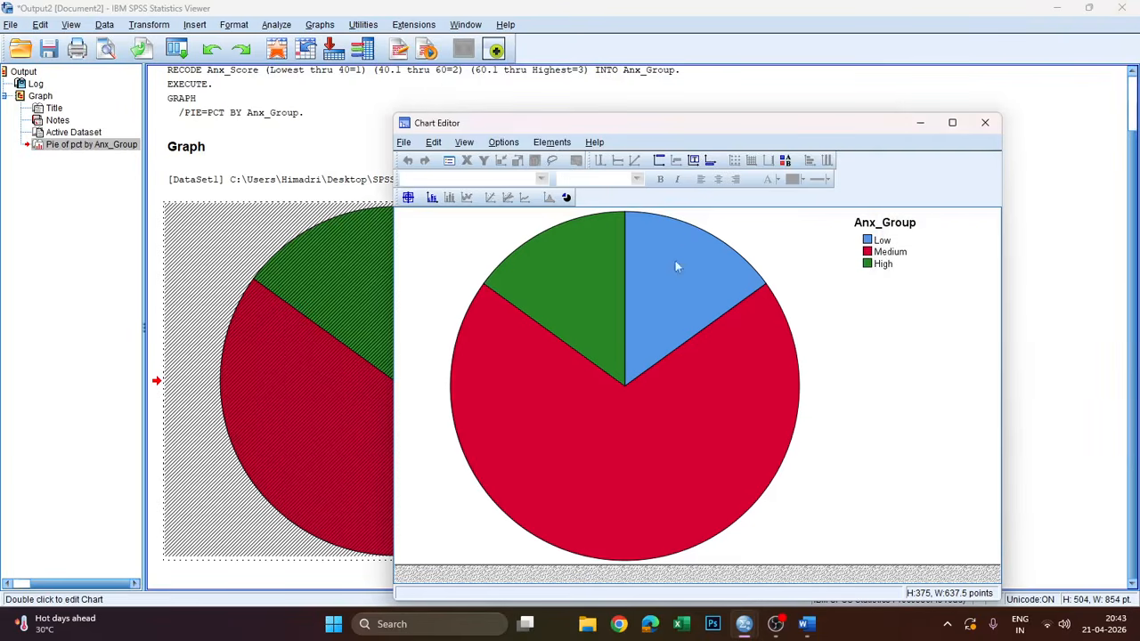
pyautogui.click(753, 351)
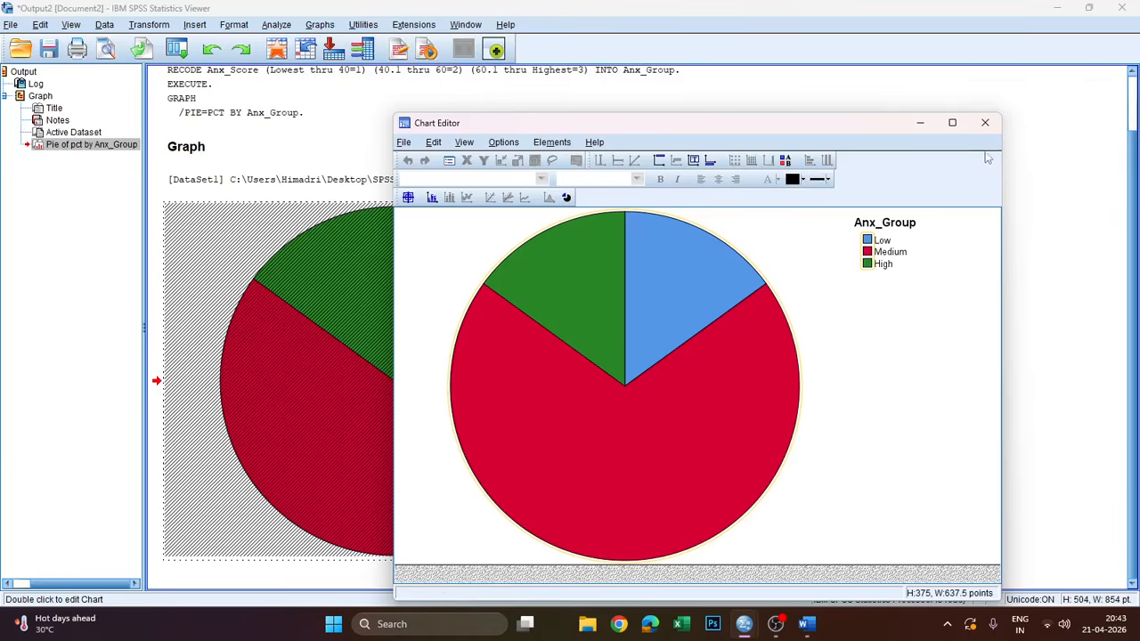
pyautogui.click(985, 122)
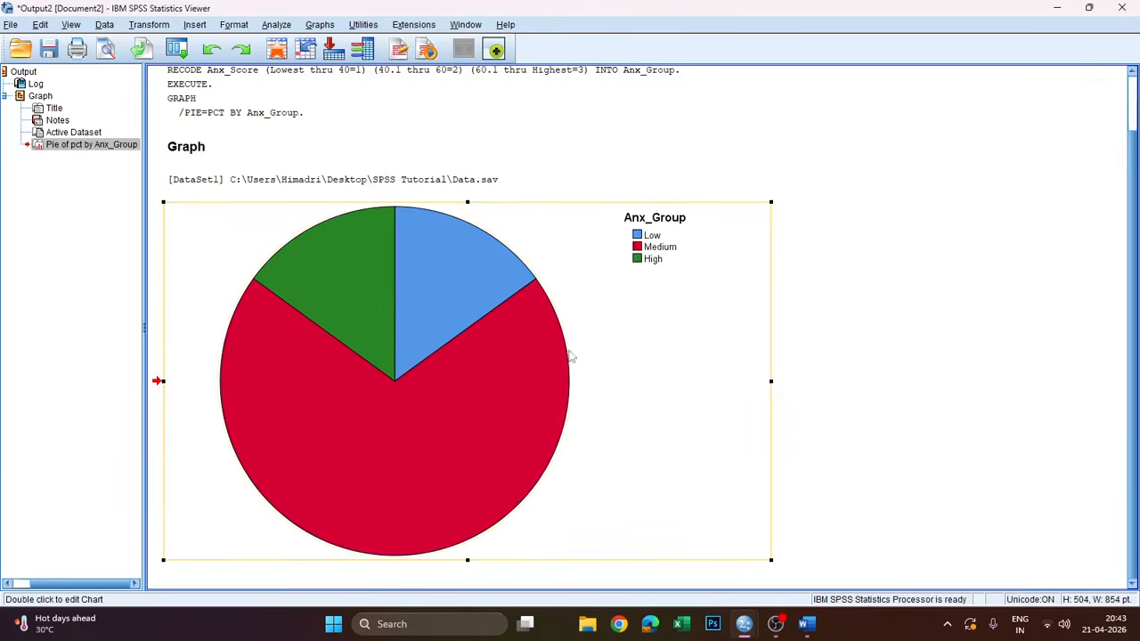
# Compare the pie slices with the Anx_Group legend and return to the dataset
pyautogui.click(860, 333)
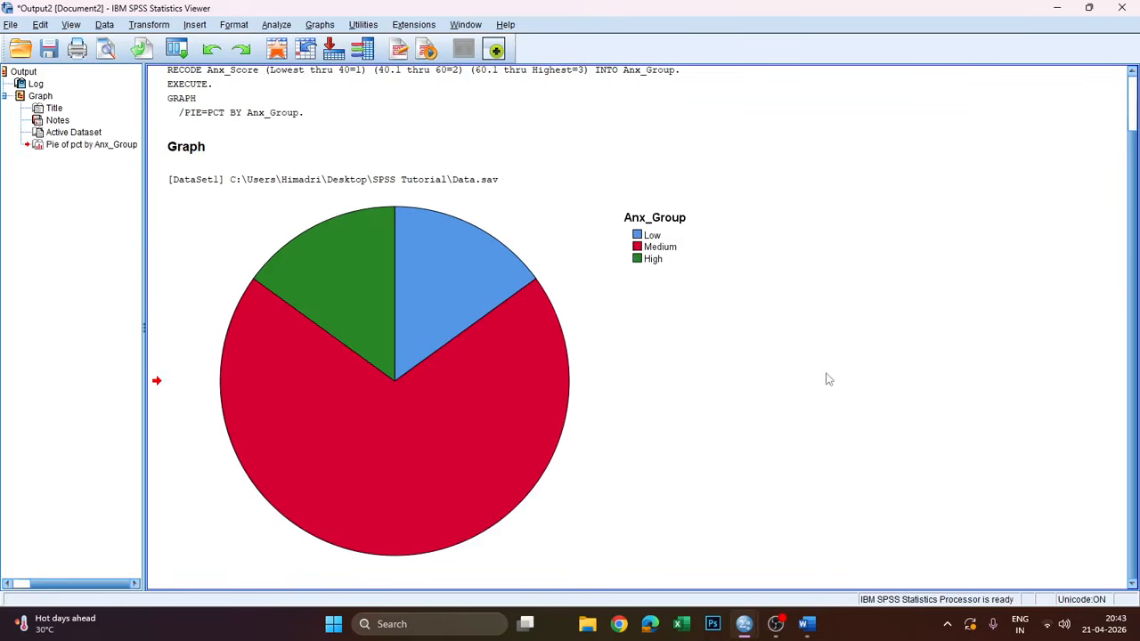
pyautogui.click(226, 367)
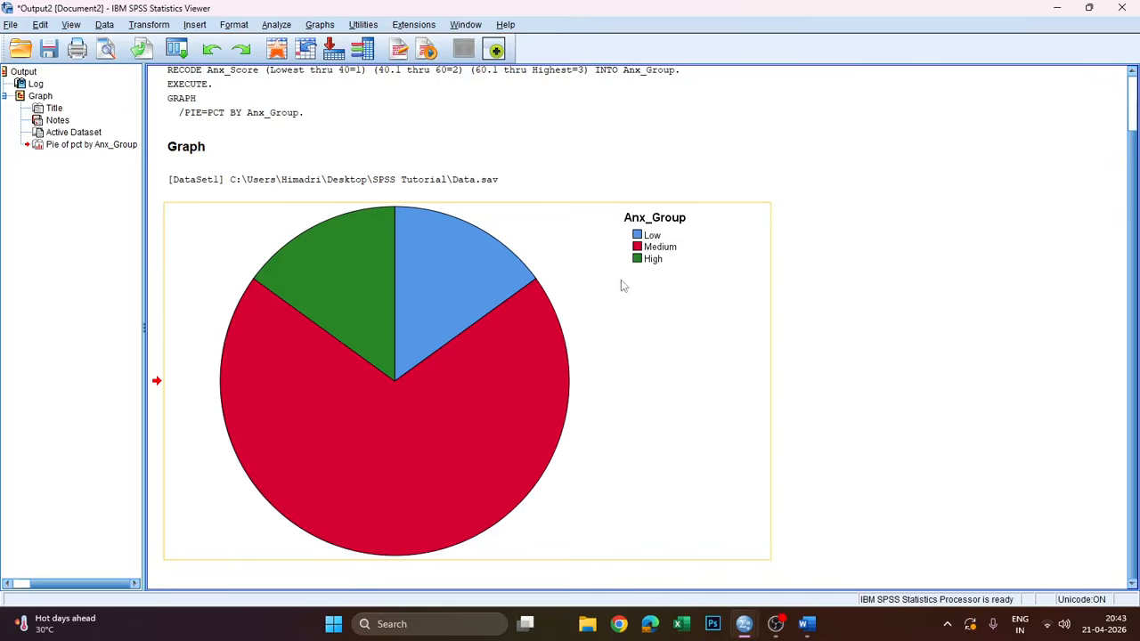
pyautogui.click(891, 212)
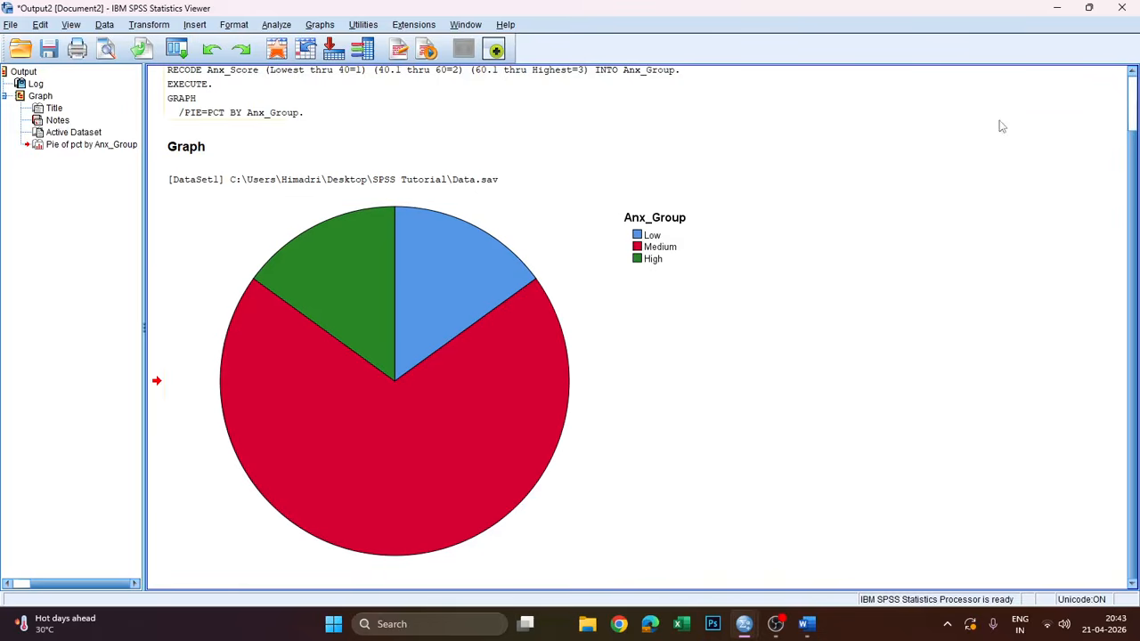
pyautogui.click(1057, 14)
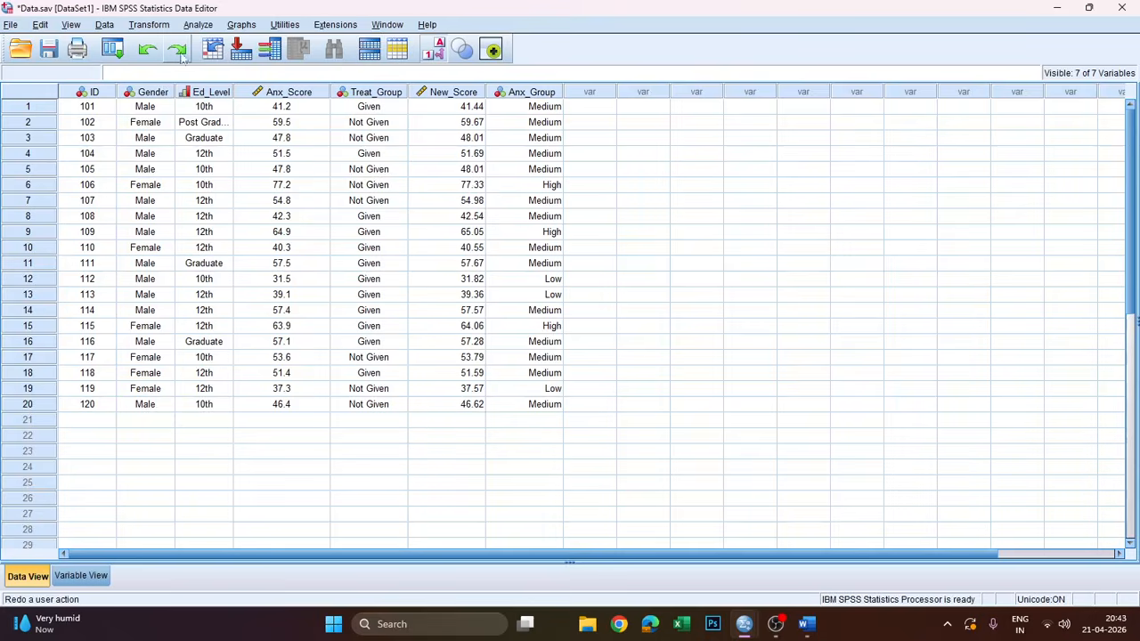
pyautogui.click(199, 25)
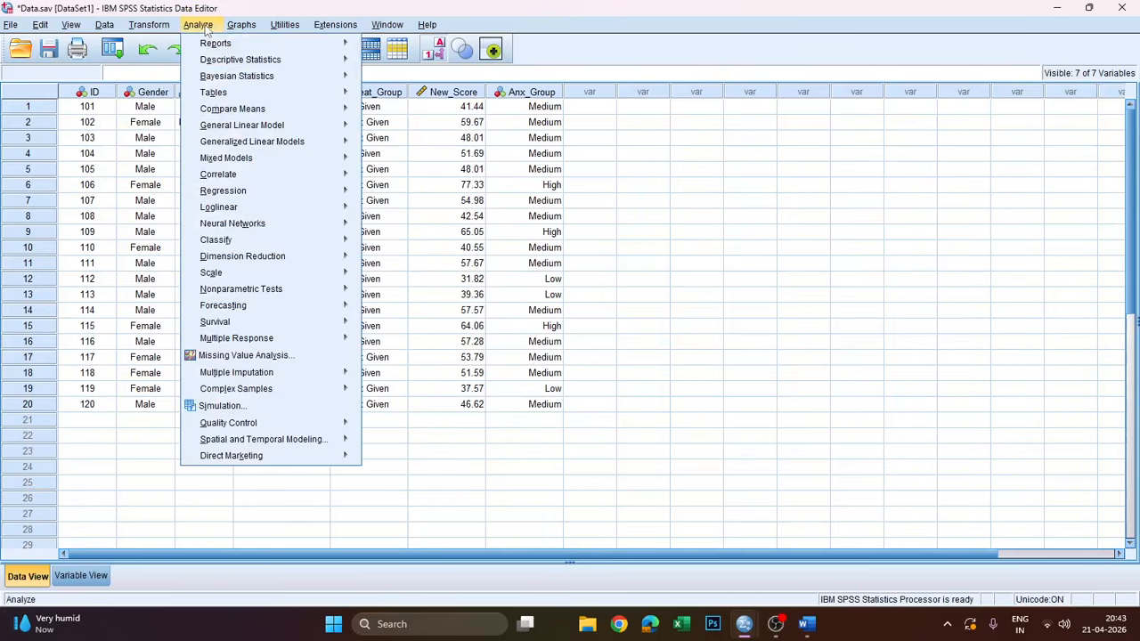
pyautogui.click(647, 233)
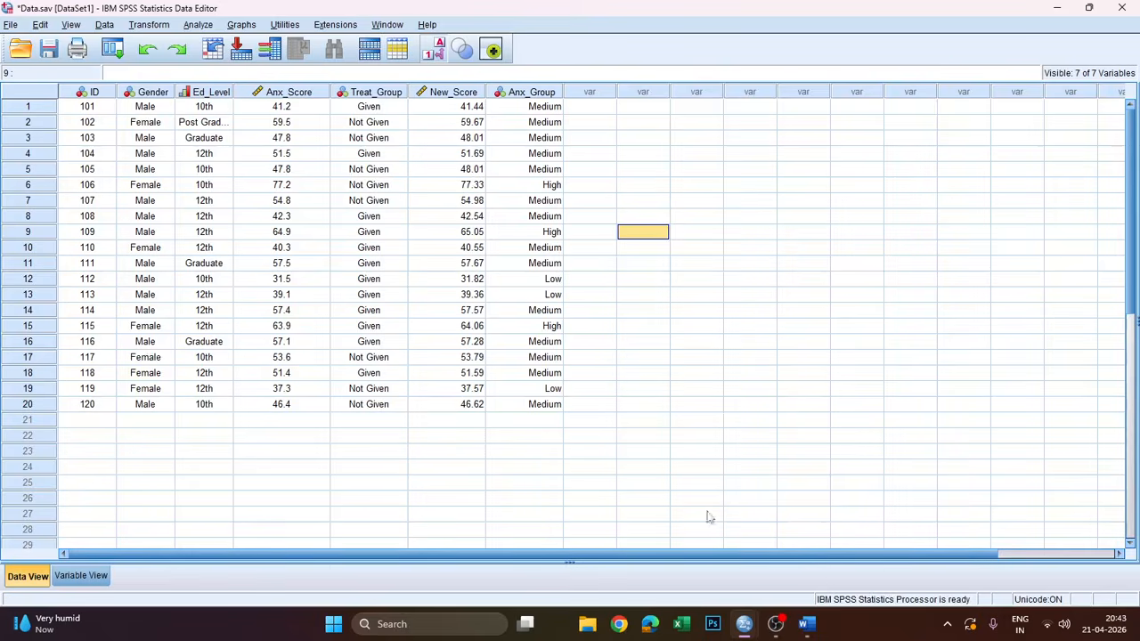
# Switch to the Word document and add the line "For the male patients, find the mean, std. deviation of Anx_Score" below the recode task
pyautogui.click(807, 625)
pyautogui.click(742, 271)
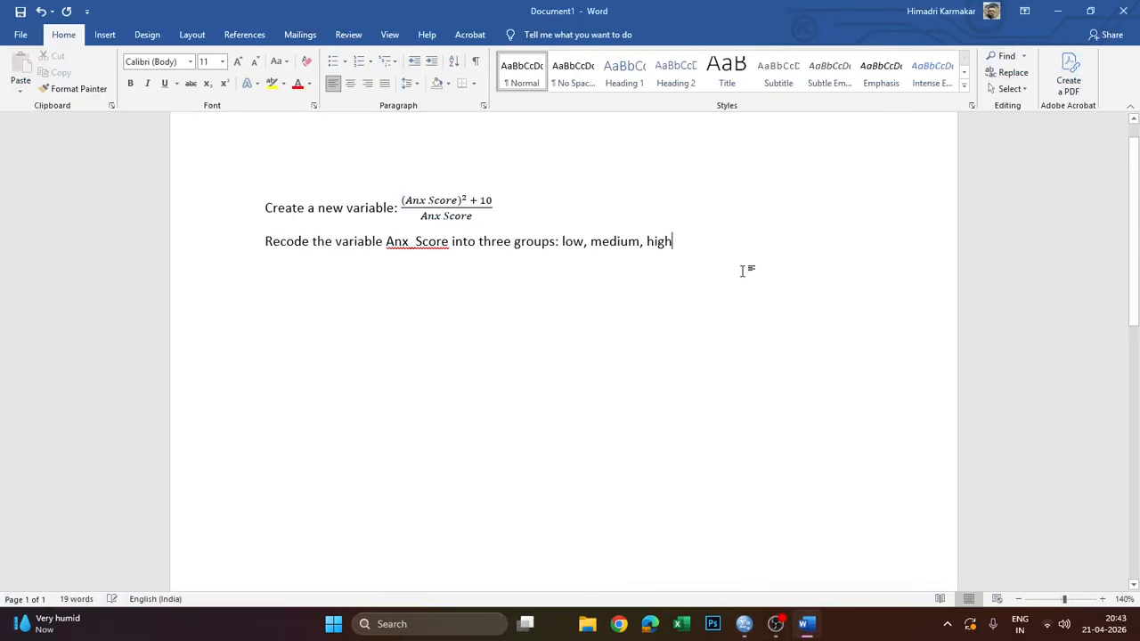
pyautogui.press('Return')
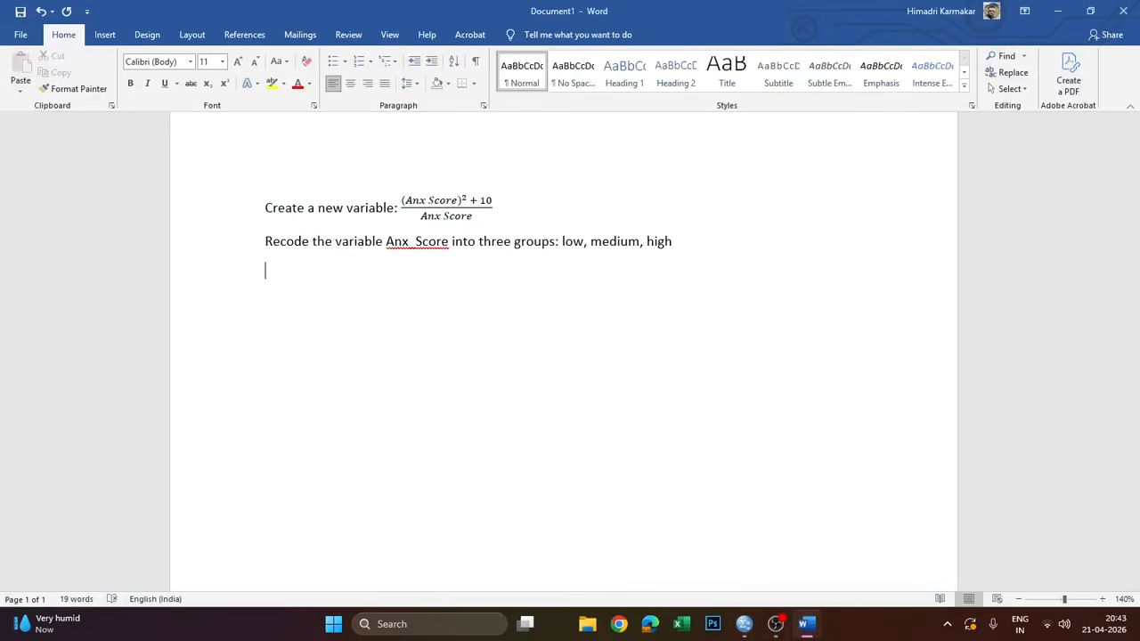
pyautogui.write('For th ')
pyautogui.write(' male pati')
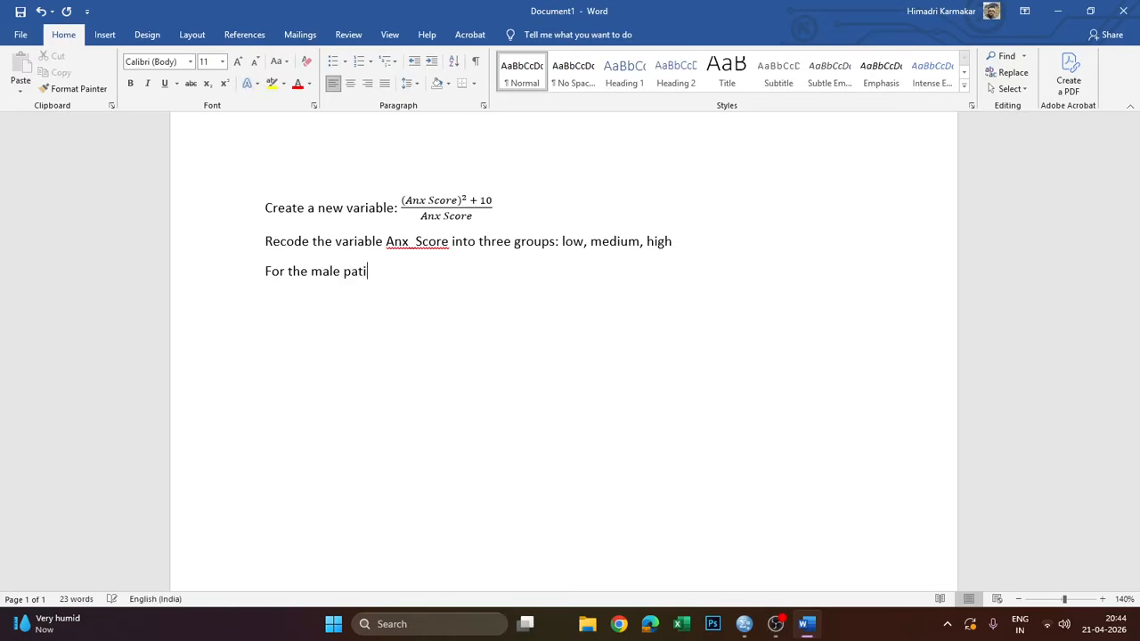
pyautogui.write('ents, find t')
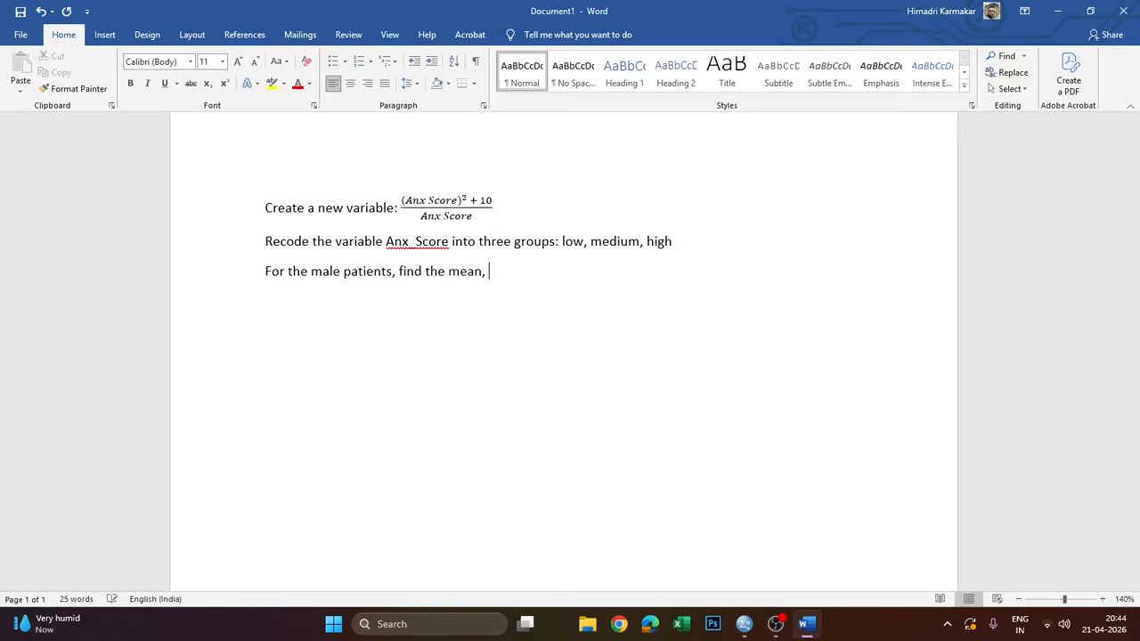
pyautogui.write('mean, std. deviation of An')
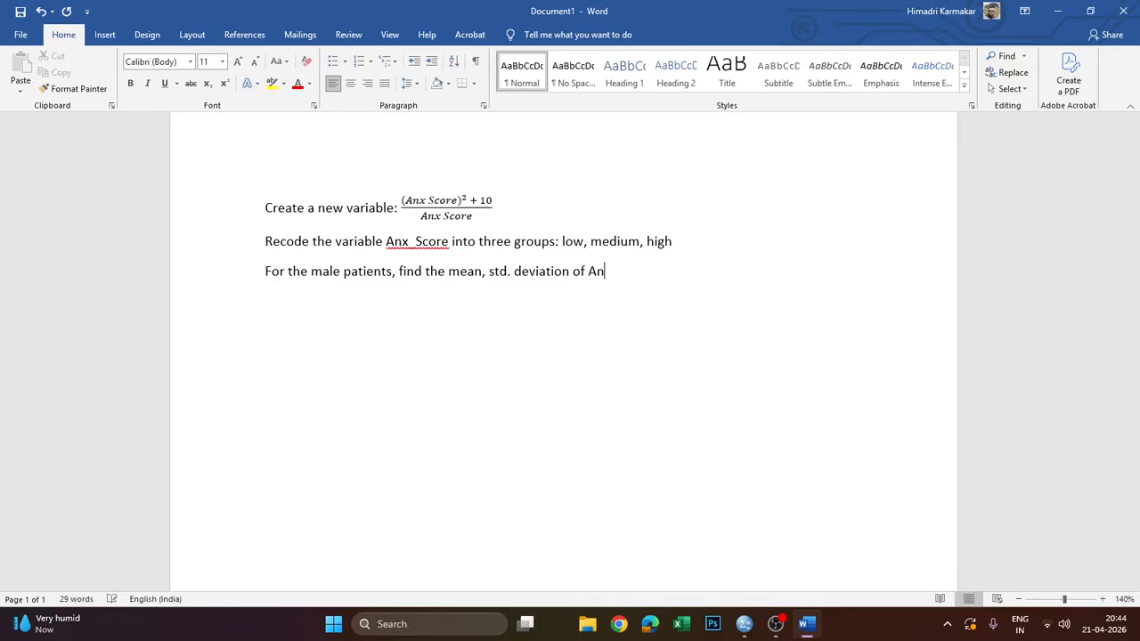
pyautogui.write('x_Score')
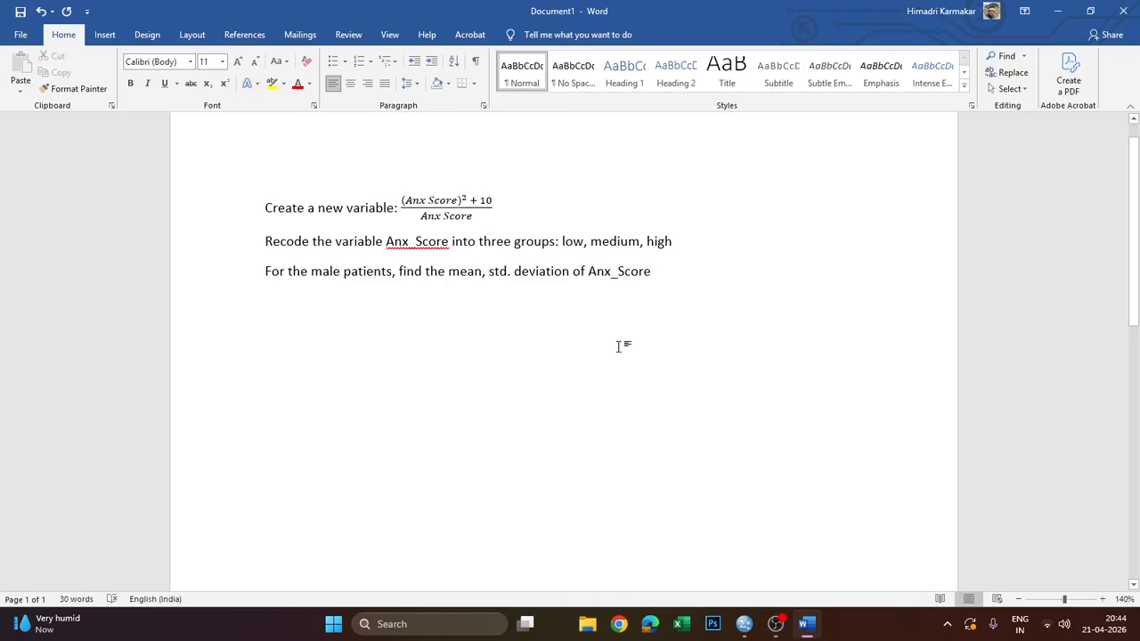
pyautogui.click(258, 268)
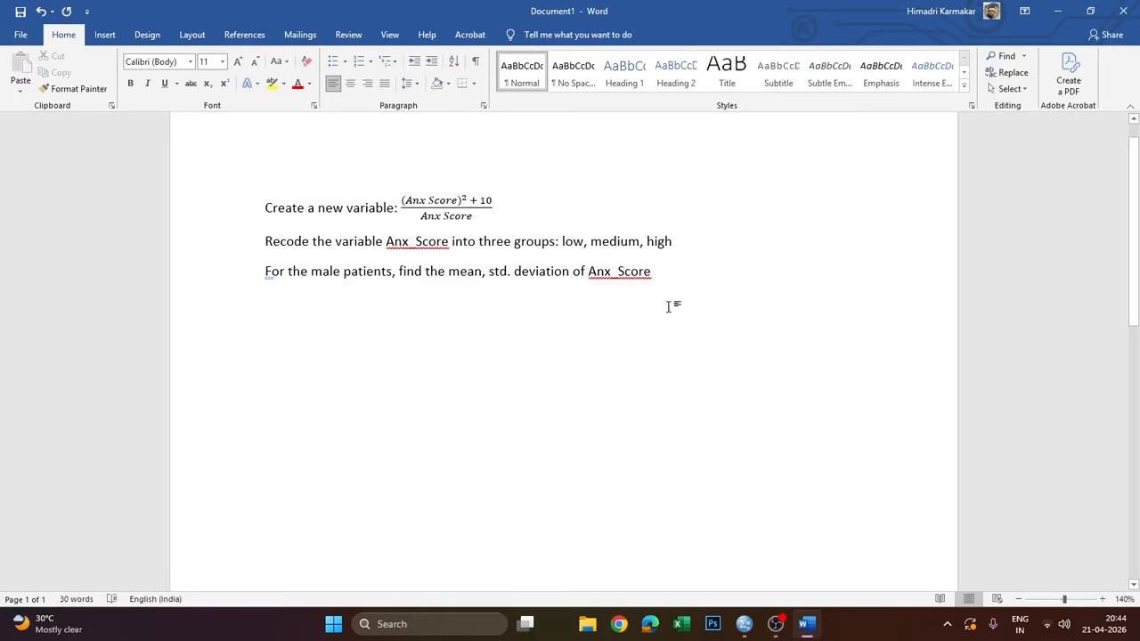
pyautogui.click(426, 272)
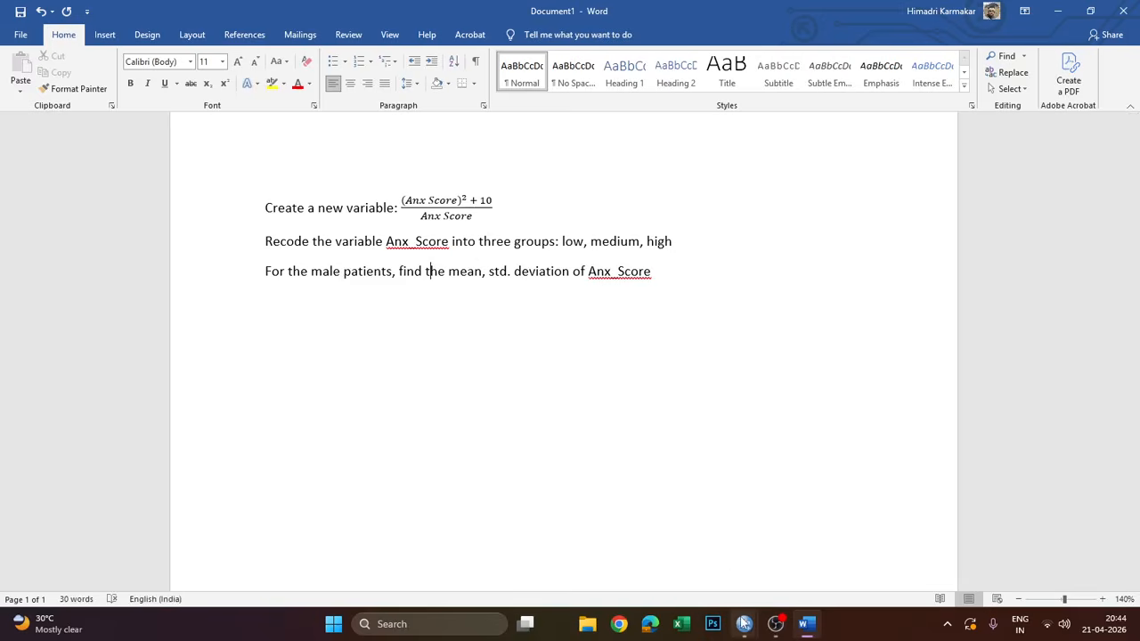
# Switch to the SPSS dataset and set Select Cases to choose cases by an If condition
pyautogui.moveTo(744, 623)
pyautogui.click(683, 570)
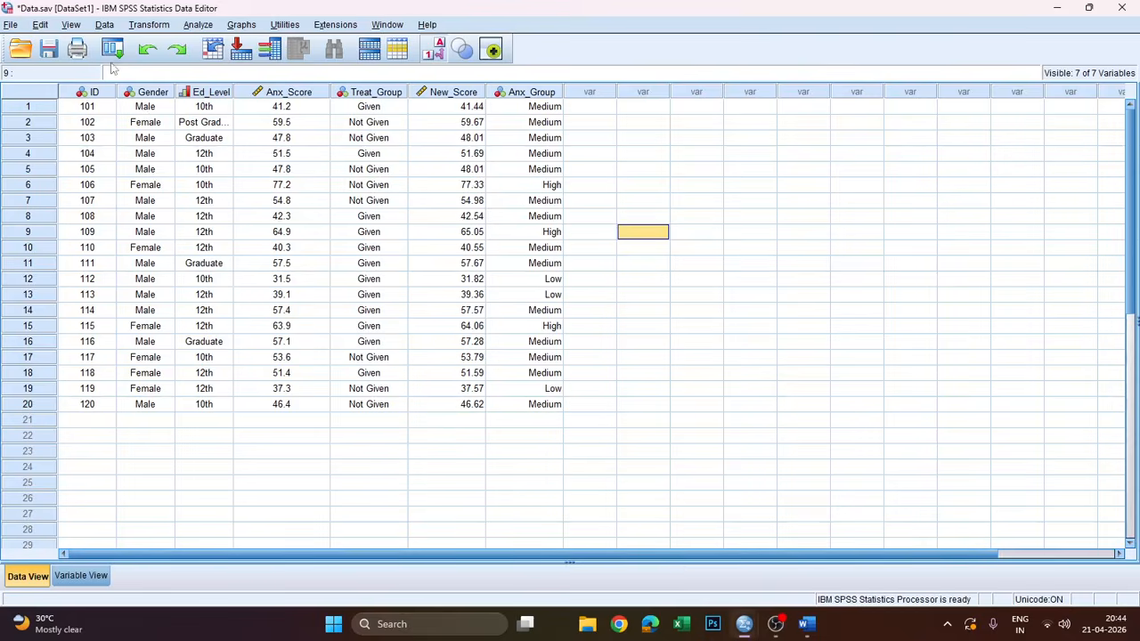
pyautogui.click(103, 25)
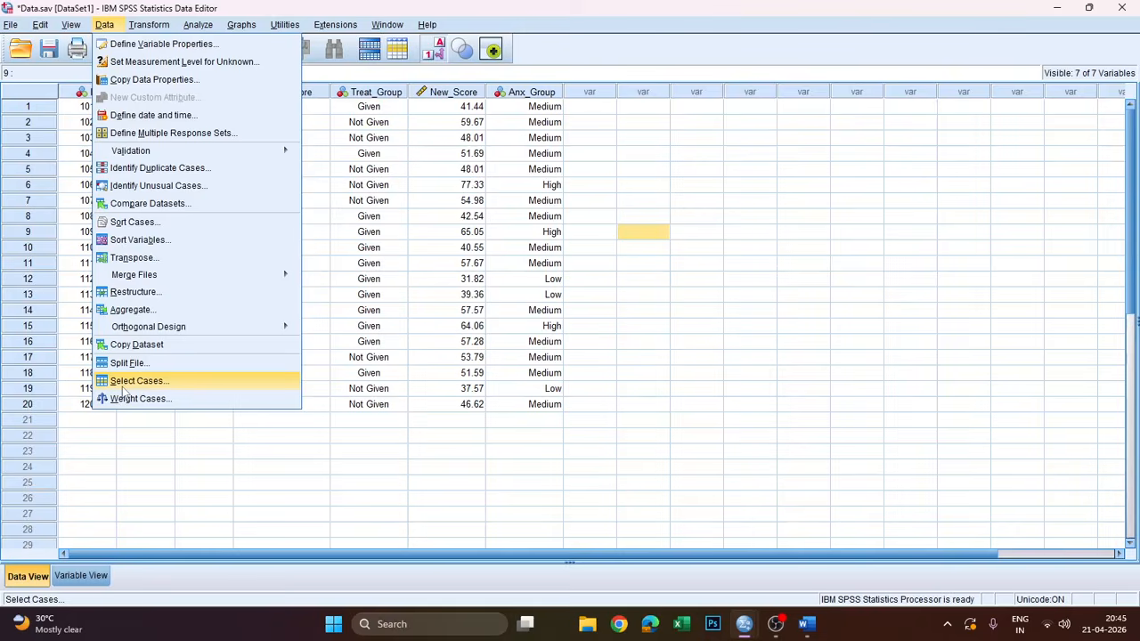
pyautogui.click(123, 388)
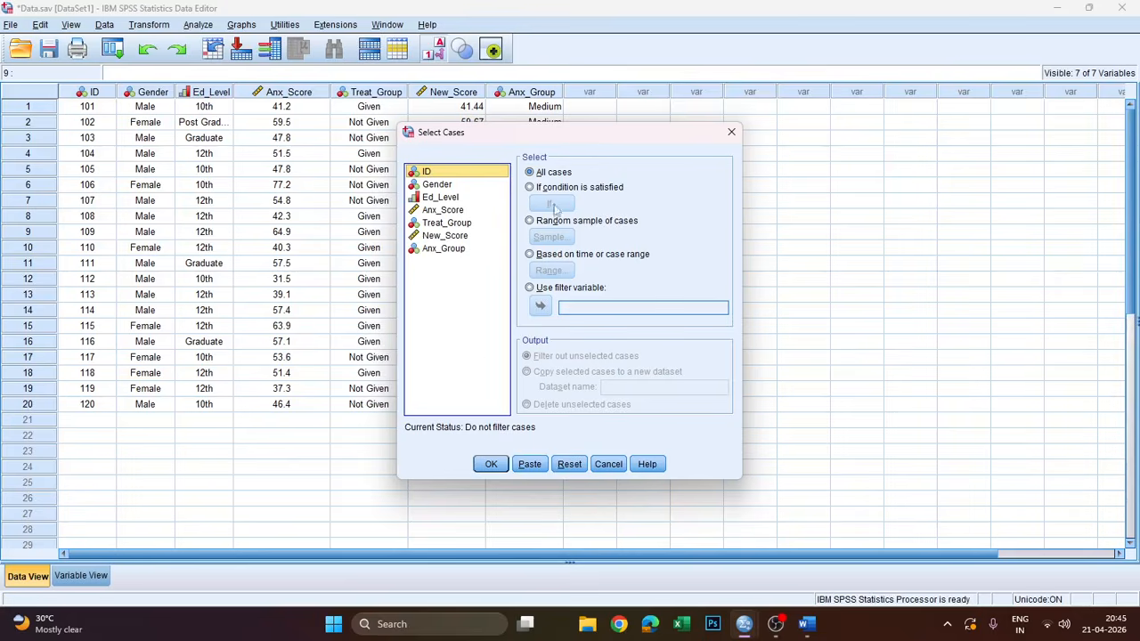
pyautogui.click(530, 188)
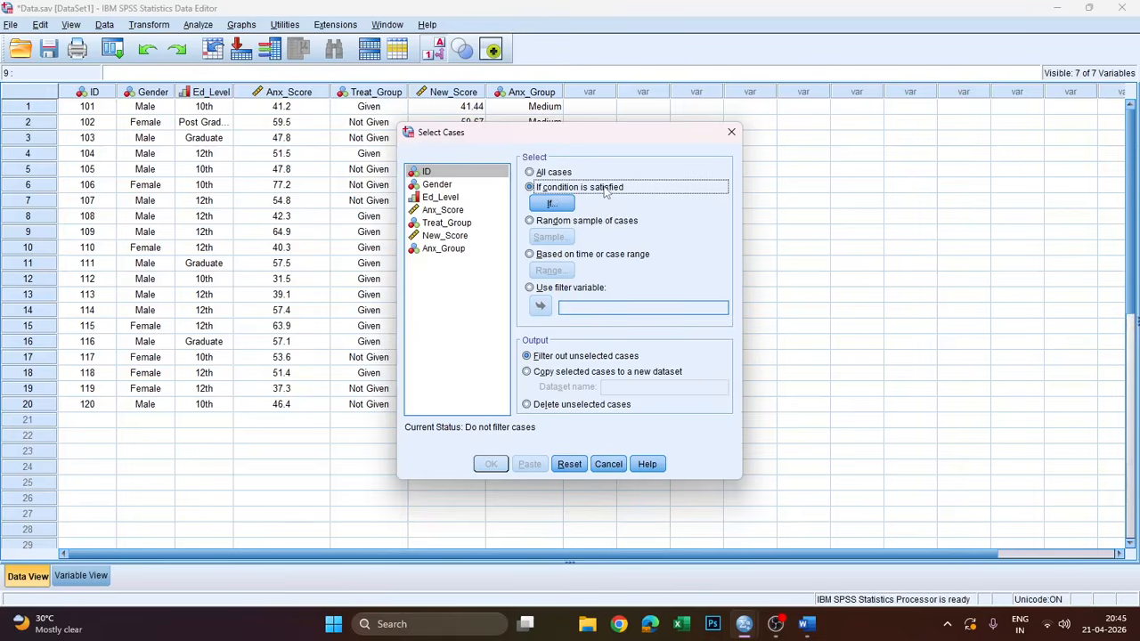
pyautogui.click(552, 204)
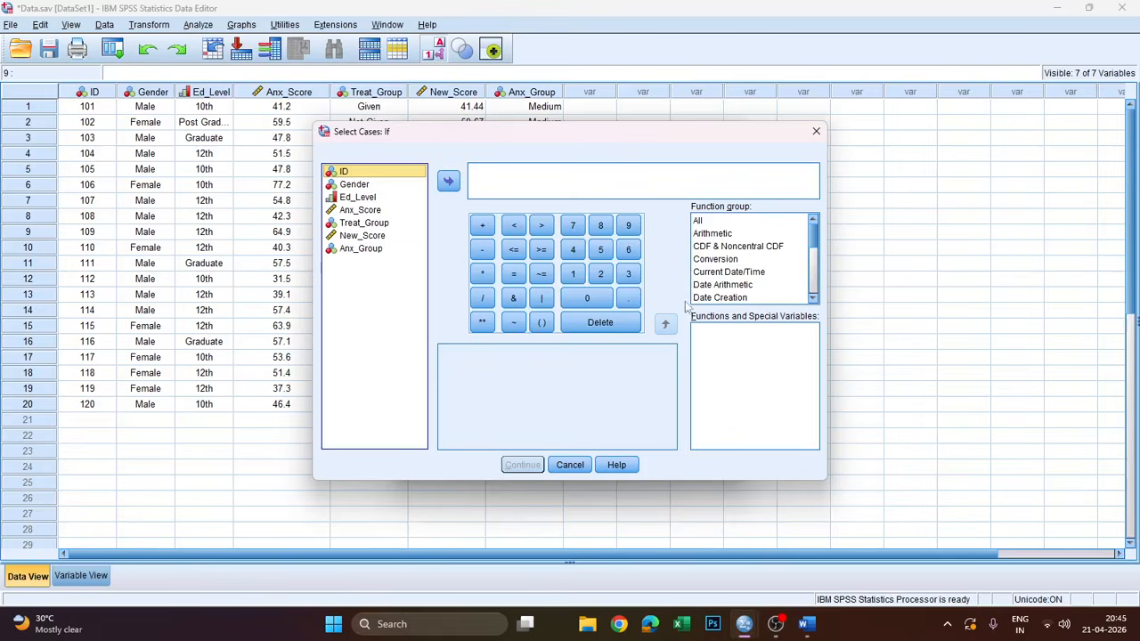
# Define the case selection condition as Gender = 1, filter out the unselected cases, and return to the dataset
pyautogui.click(357, 186)
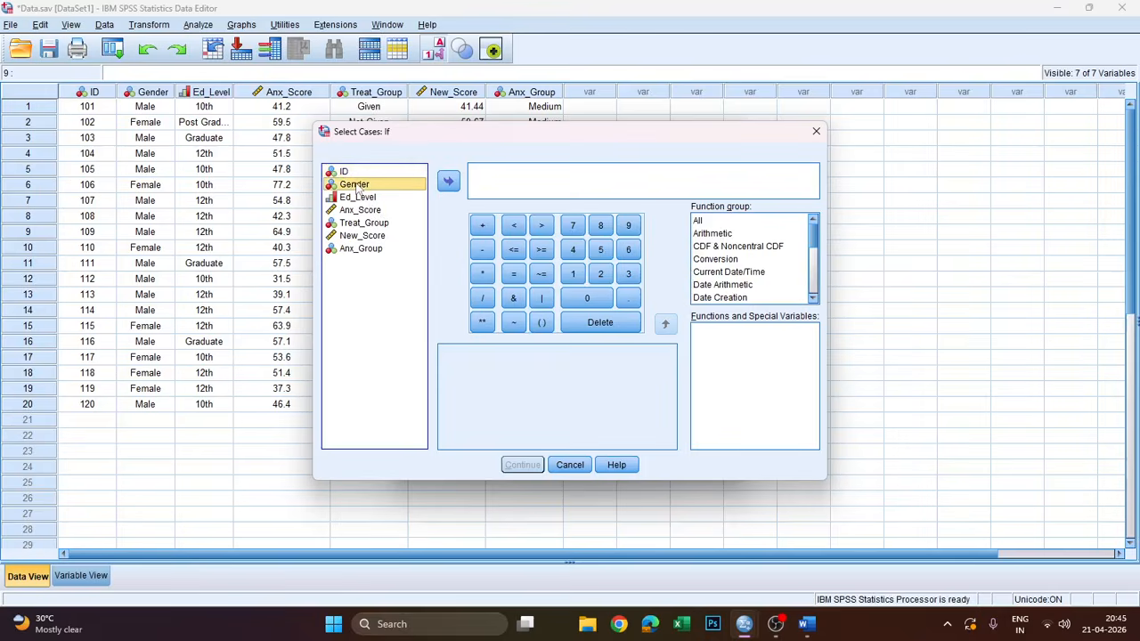
pyautogui.click(452, 184)
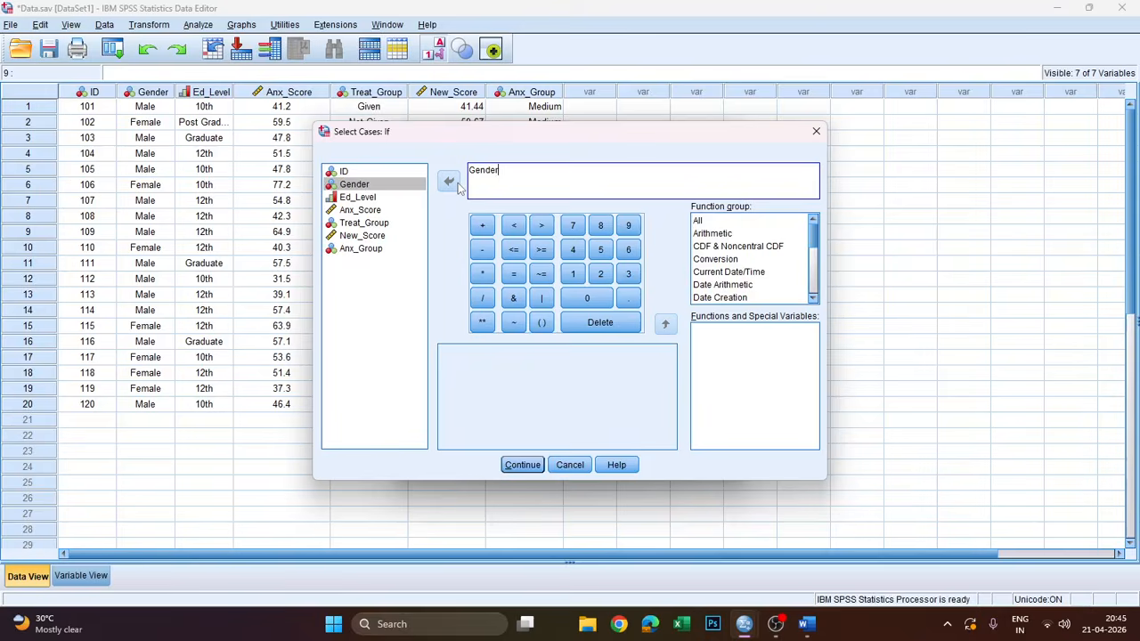
pyautogui.click(512, 275)
pyautogui.click(572, 274)
pyautogui.click(523, 465)
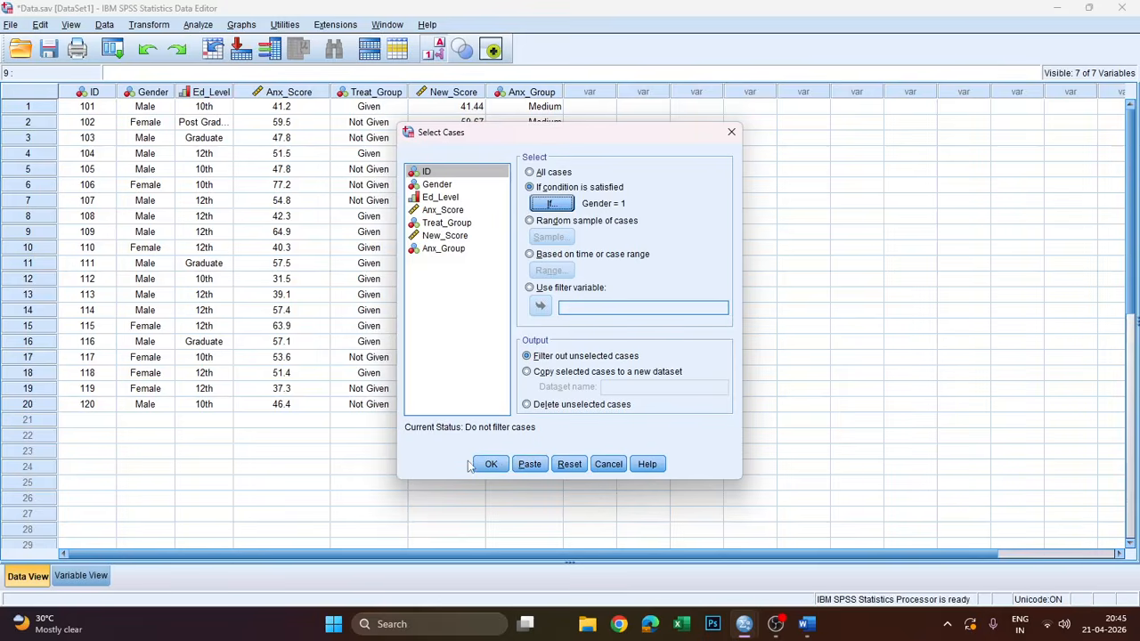
pyautogui.click(485, 463)
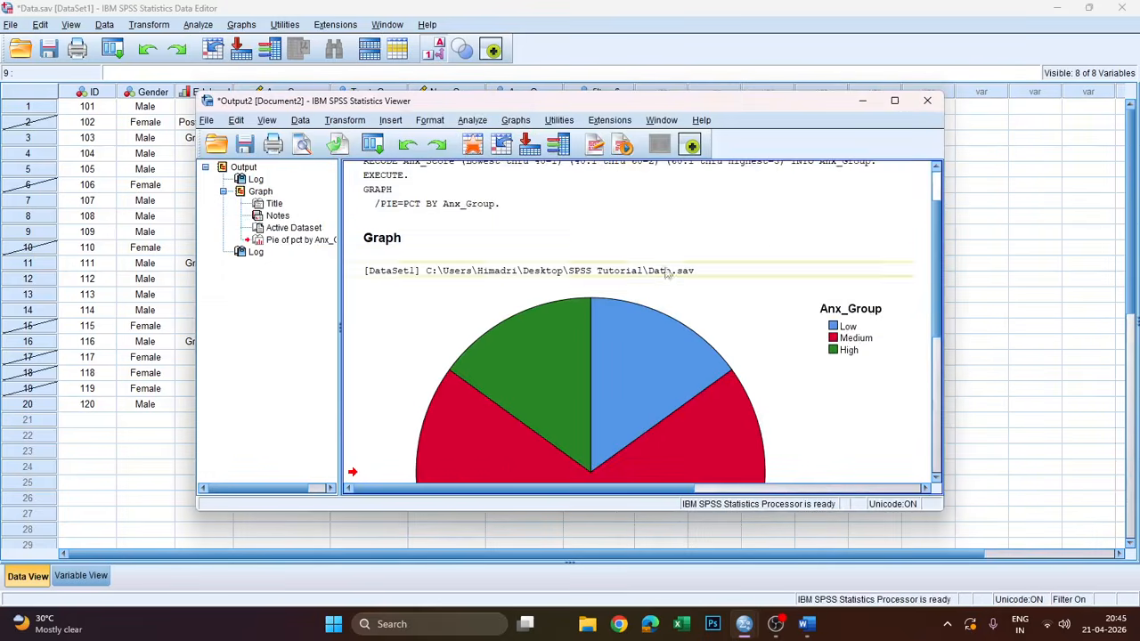
pyautogui.click(861, 101)
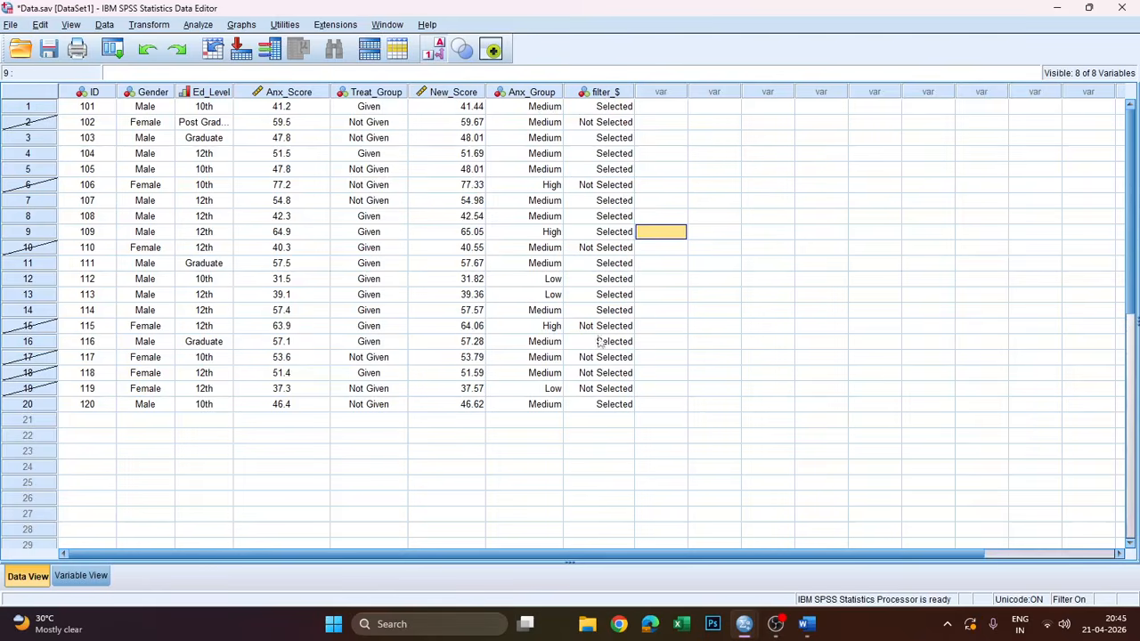
pyautogui.click(241, 25)
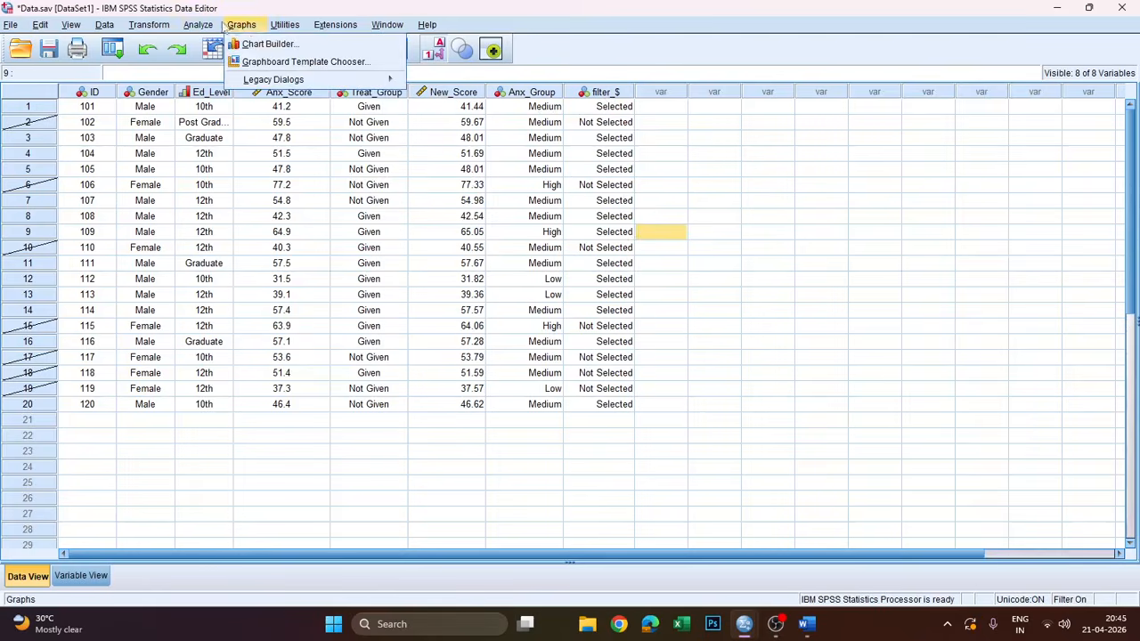
pyautogui.moveTo(153, 27)
pyautogui.moveTo(198, 25)
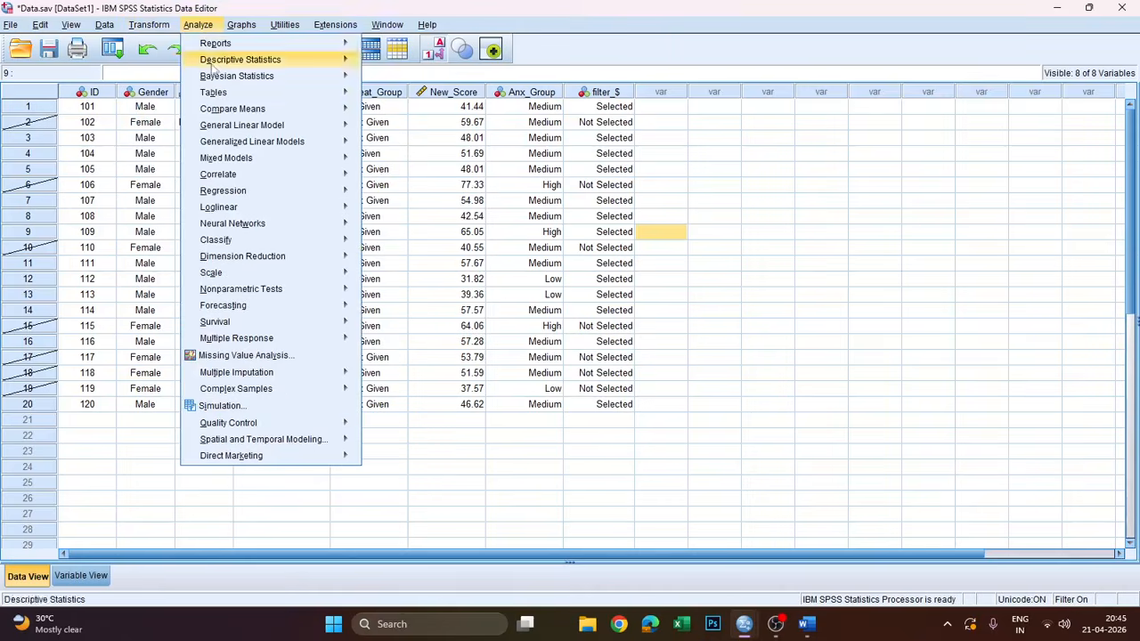
pyautogui.moveTo(218, 63)
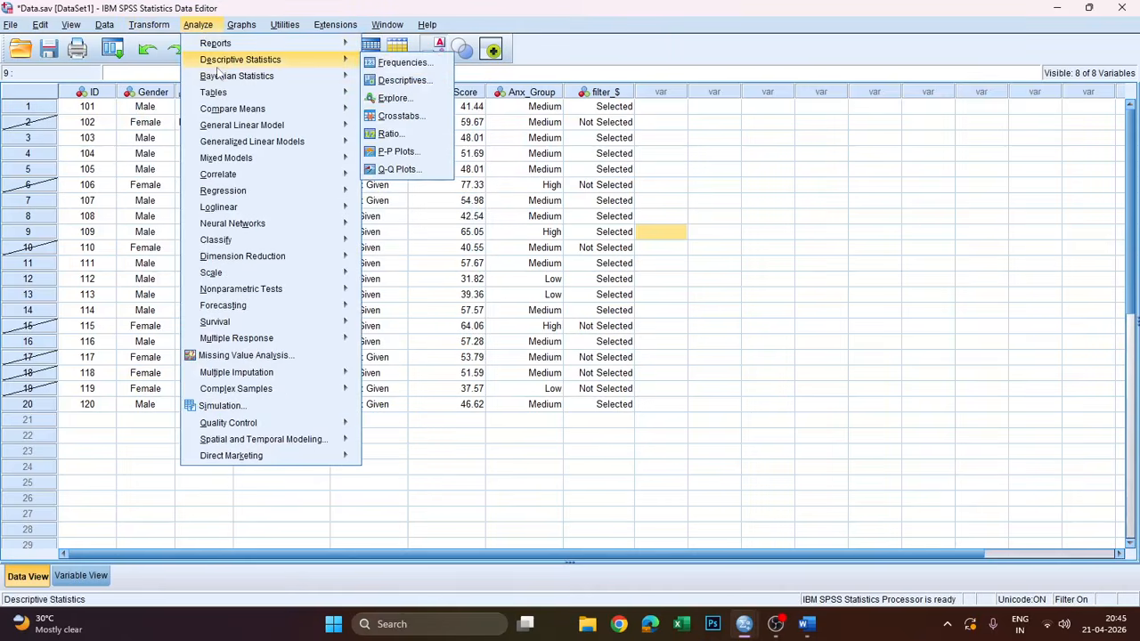
pyautogui.click(415, 68)
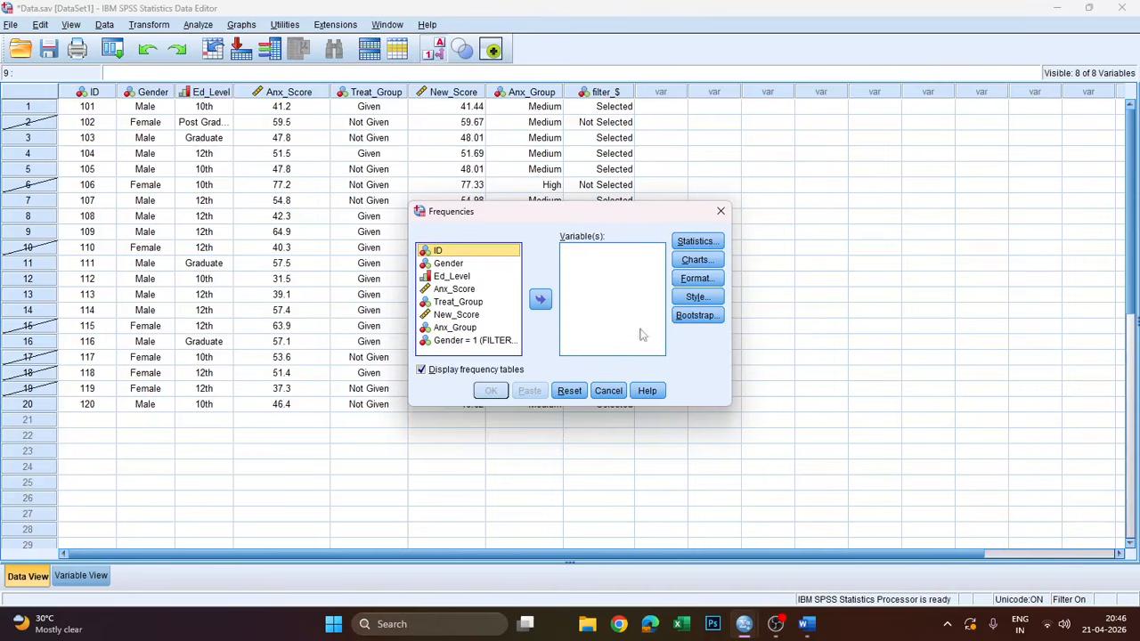
pyautogui.click(605, 392)
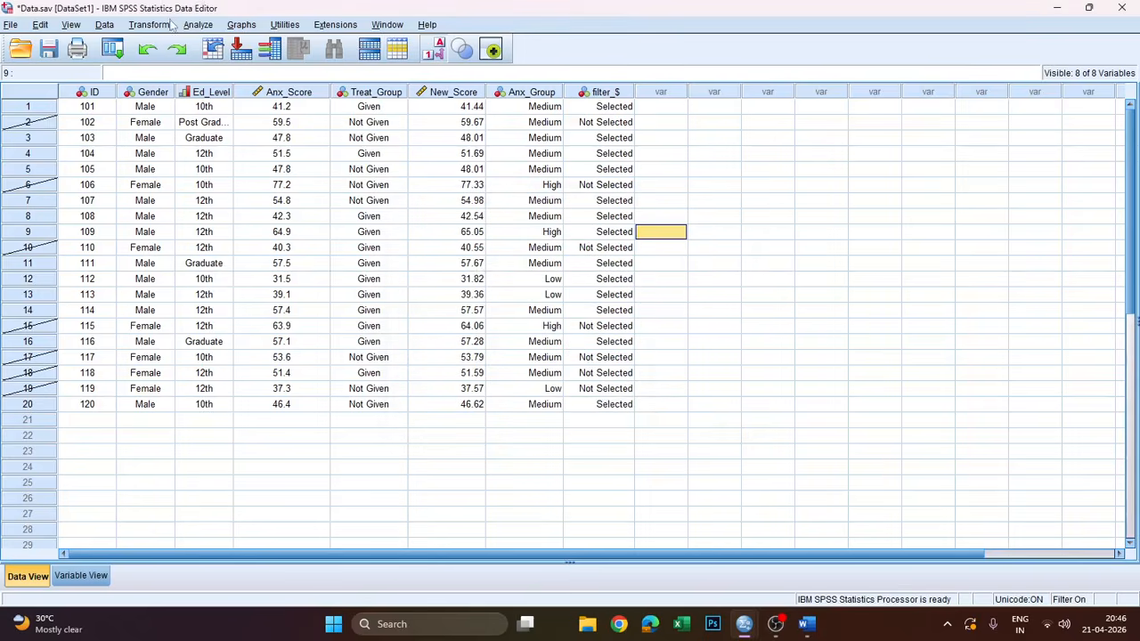
pyautogui.click(200, 24)
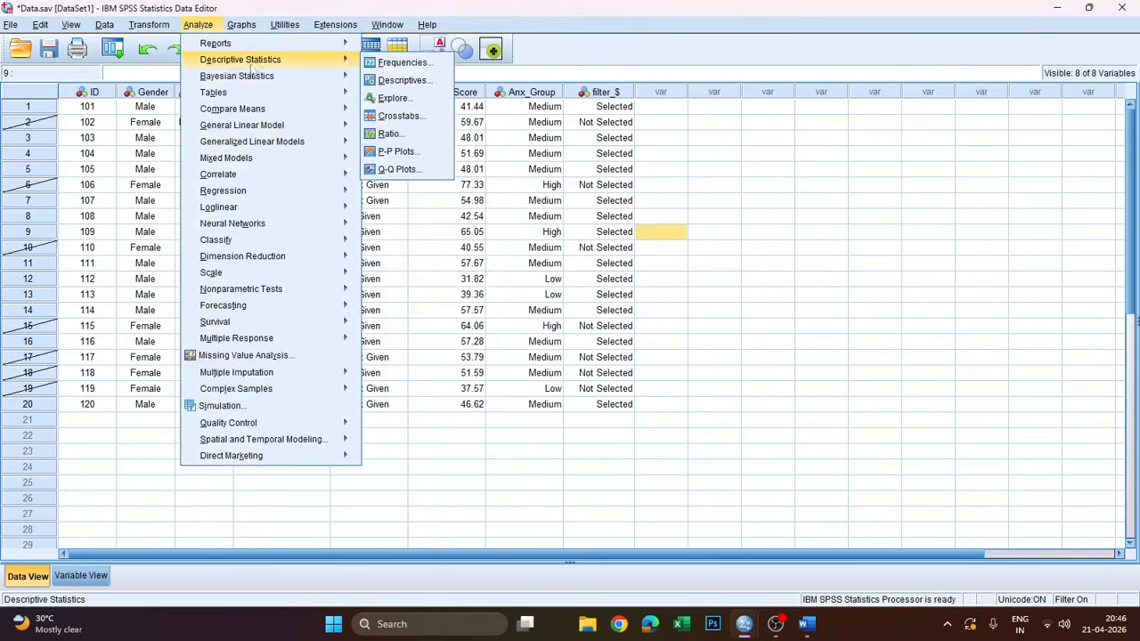
pyautogui.moveTo(303, 59)
pyautogui.click(399, 79)
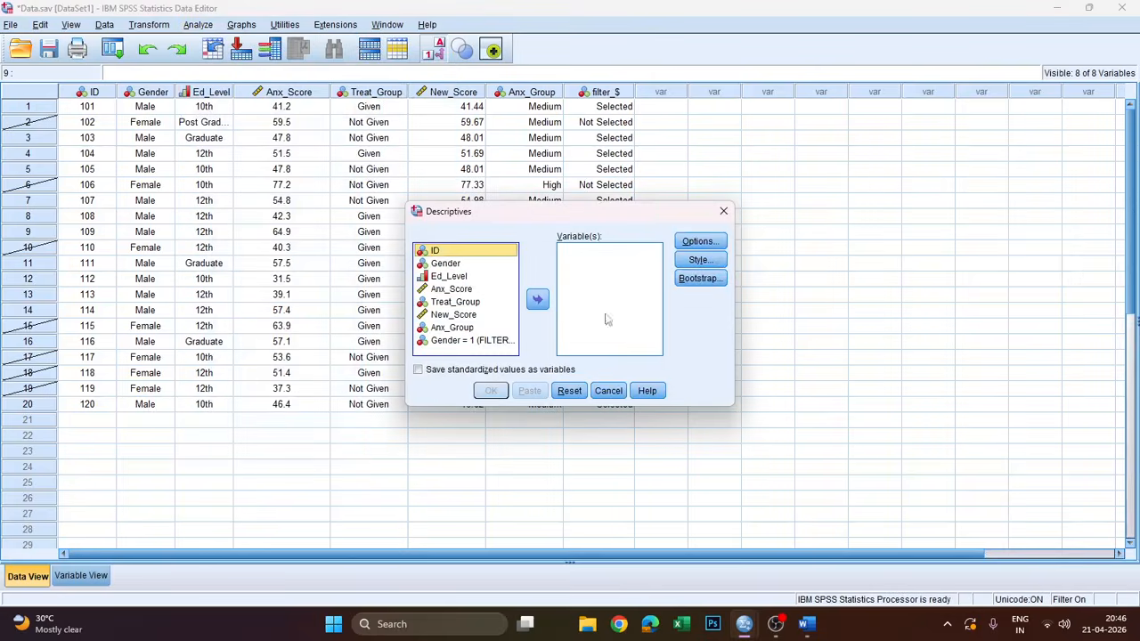
pyautogui.click(451, 315)
pyautogui.click(455, 290)
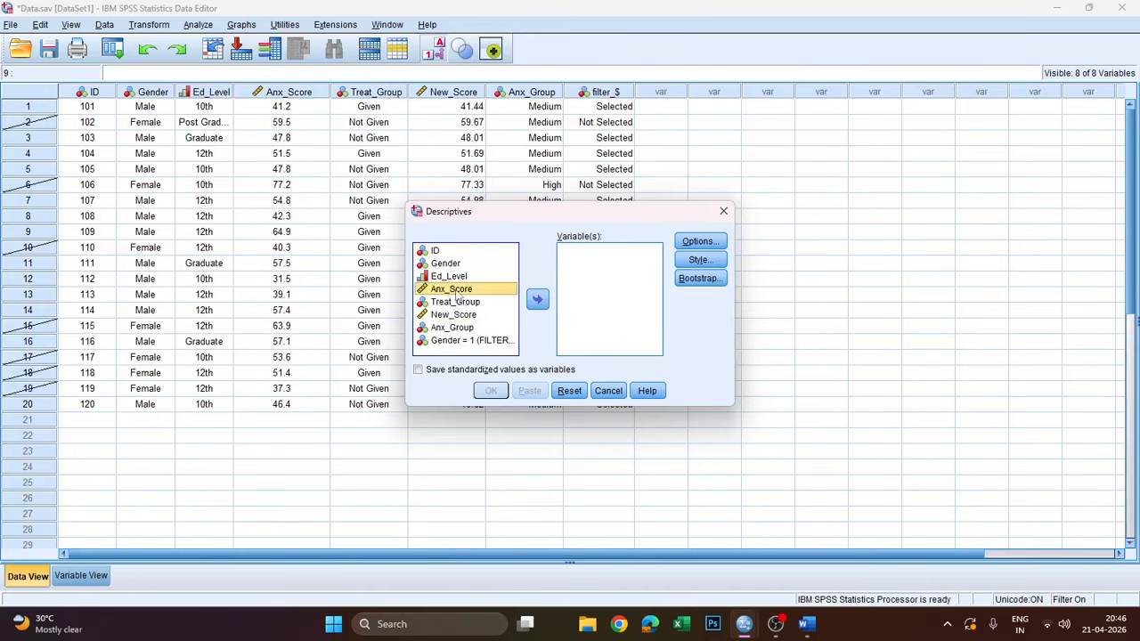
pyautogui.click(537, 299)
pyautogui.click(697, 242)
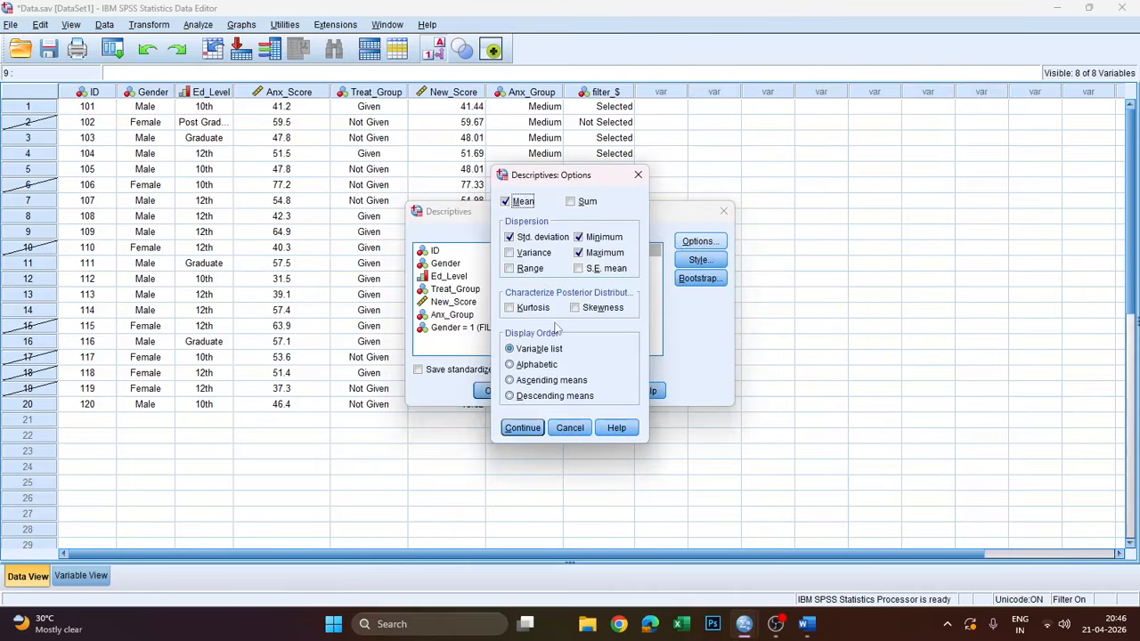
pyautogui.click(637, 174)
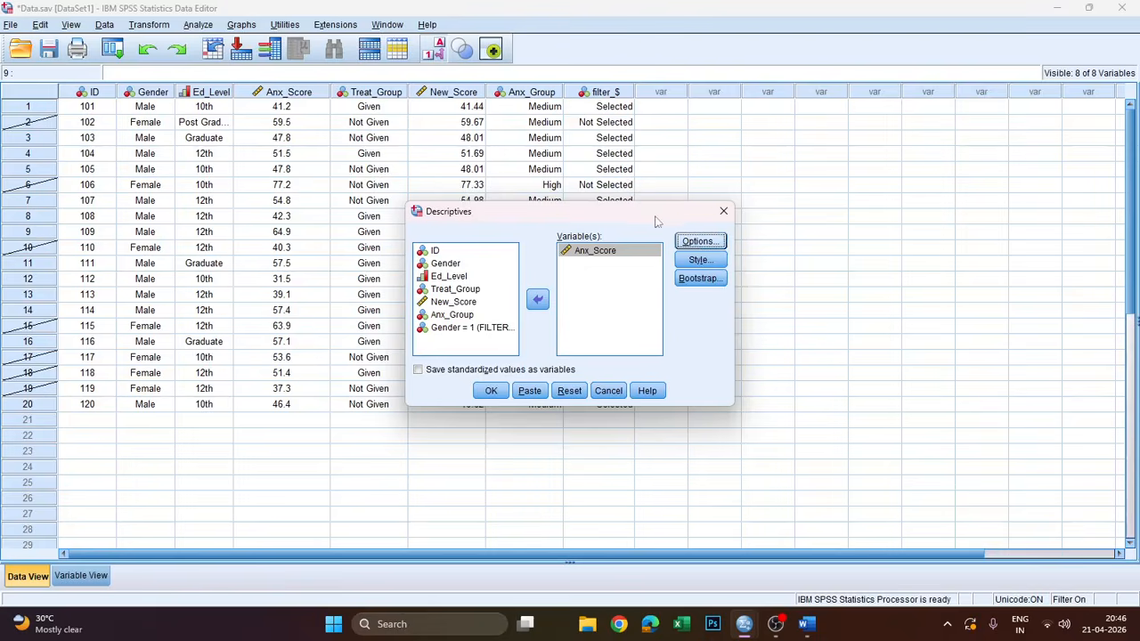
pyautogui.click(722, 214)
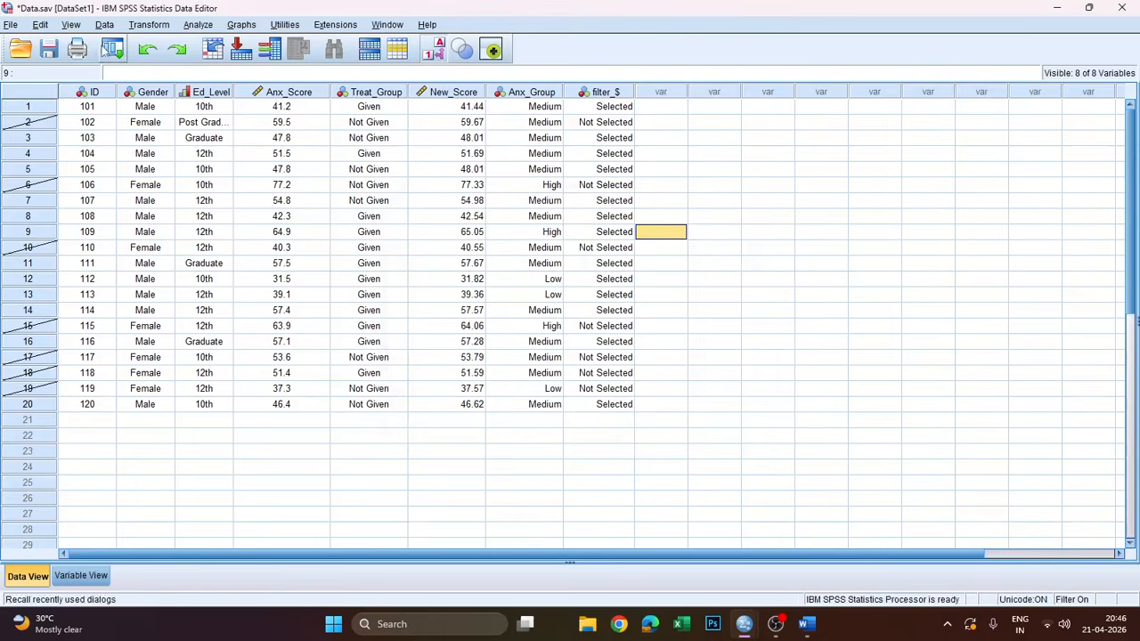
# Set up a Frequencies analysis of Anx_Score with the display of frequency tables turned off
pyautogui.click(198, 27)
pyautogui.moveTo(267, 58)
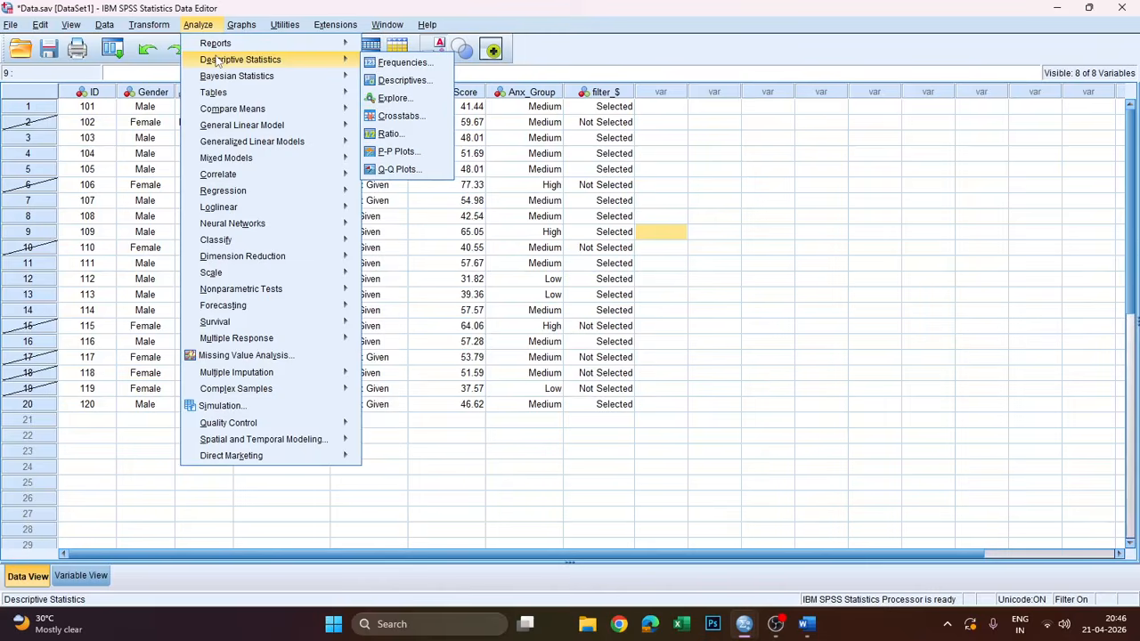
pyautogui.click(406, 62)
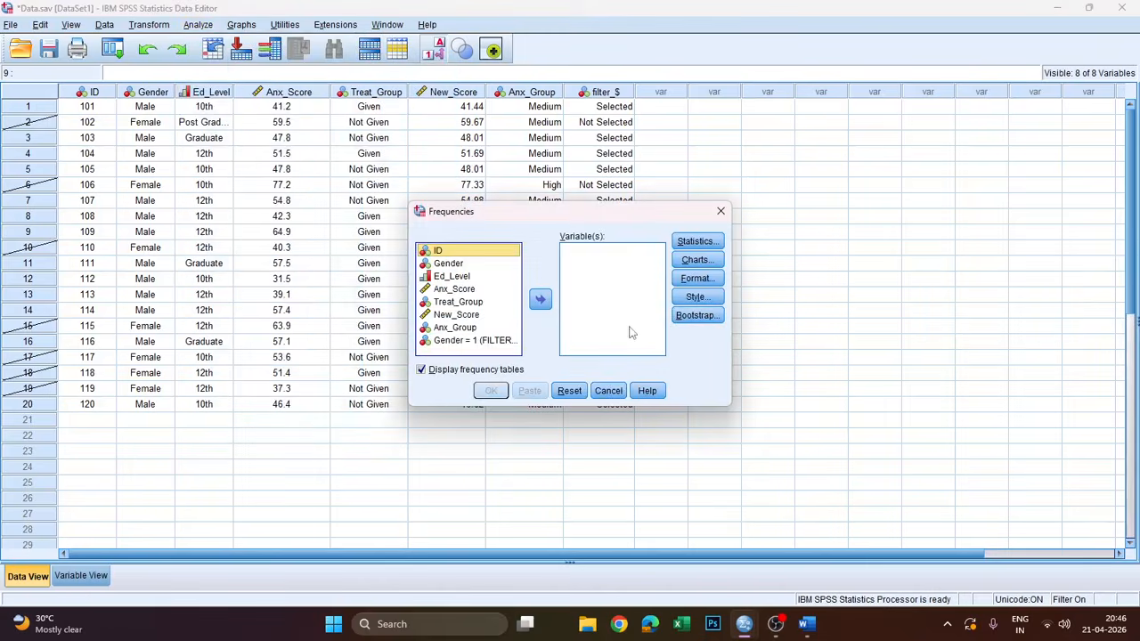
pyautogui.click(424, 370)
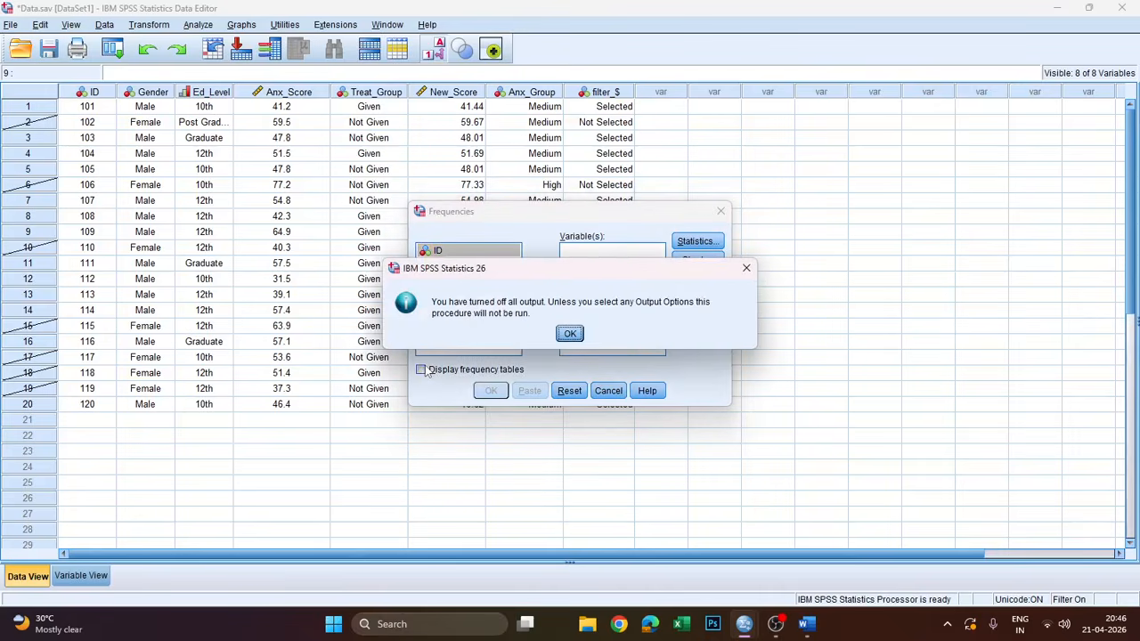
pyautogui.click(570, 333)
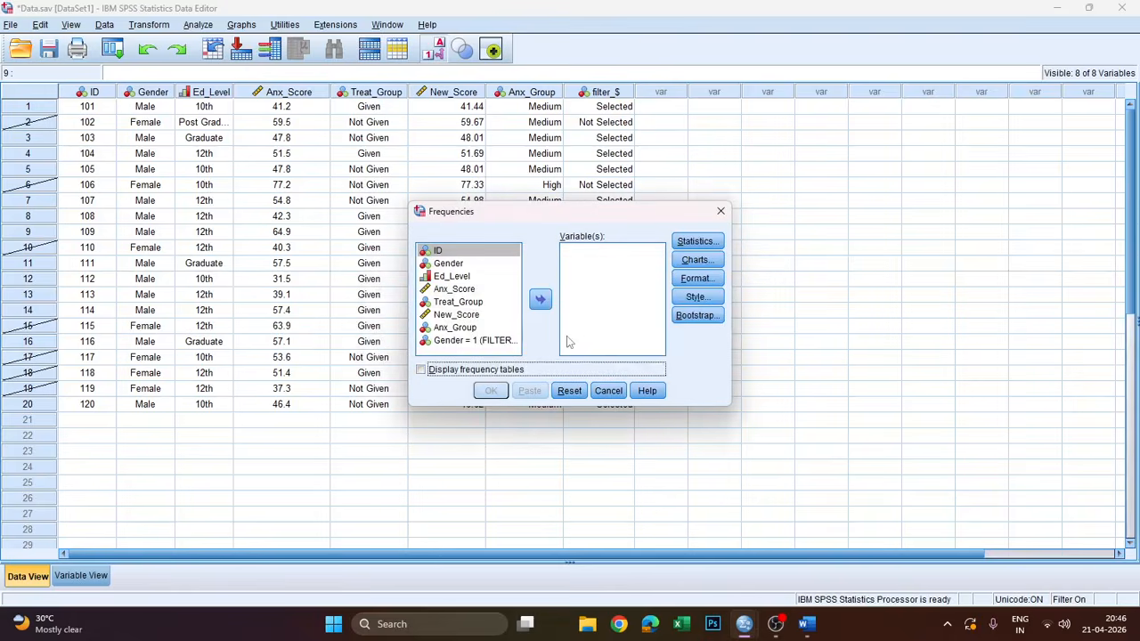
pyautogui.click(446, 315)
pyautogui.click(455, 289)
pyautogui.click(540, 299)
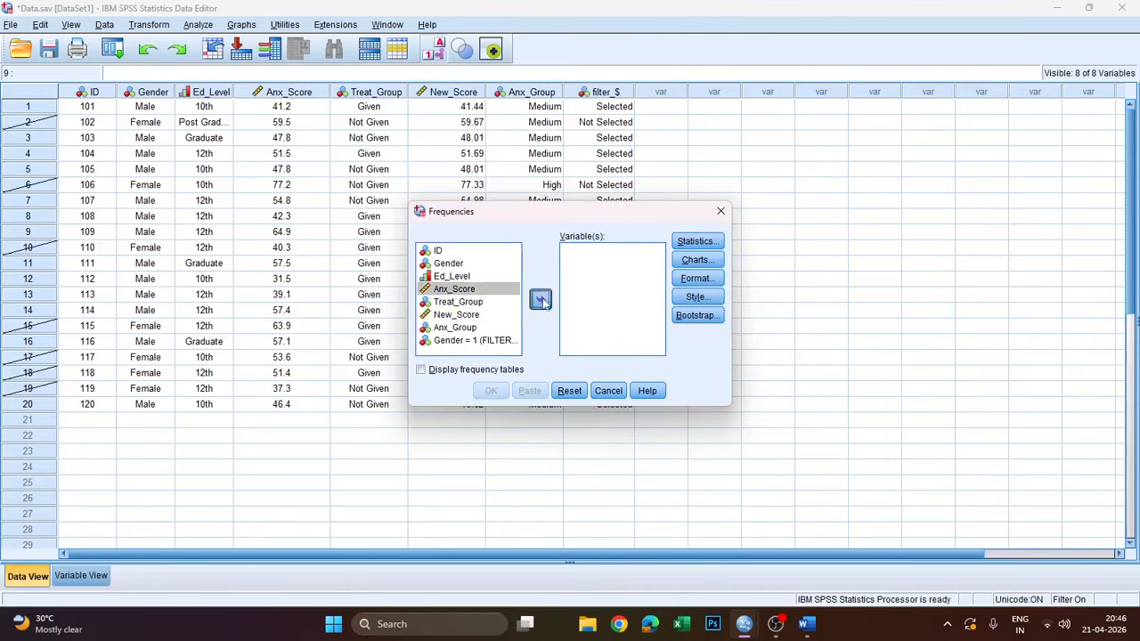
# Request the mean and standard deviation as the statistics for the Frequencies analysis
pyautogui.click(696, 241)
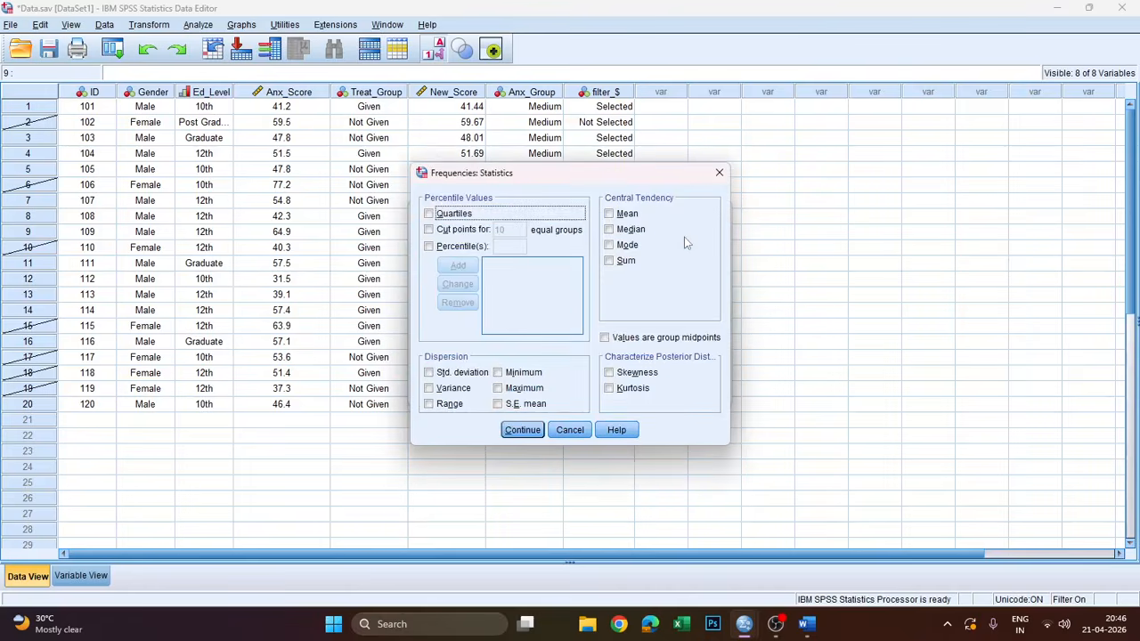
pyautogui.click(611, 214)
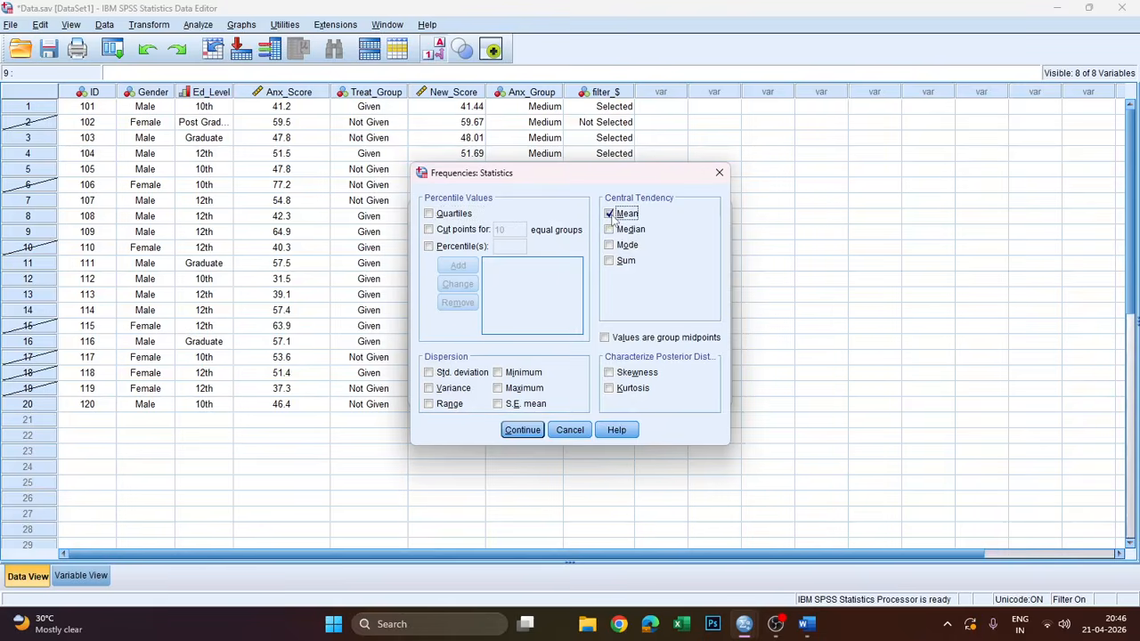
pyautogui.click(430, 373)
pyautogui.click(523, 430)
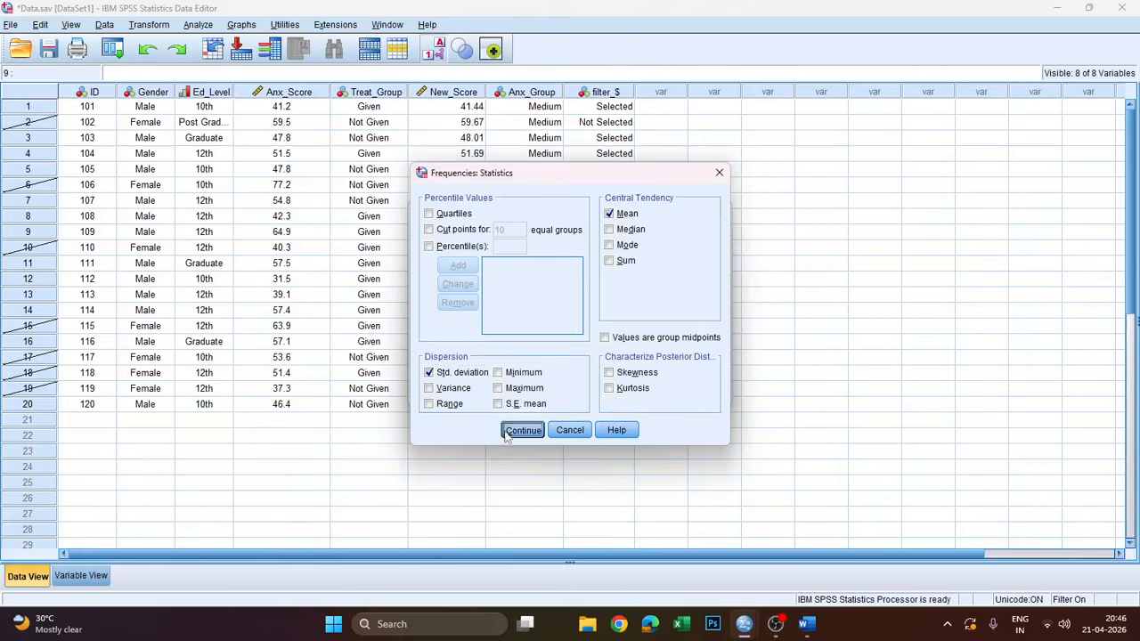
pyautogui.click(692, 264)
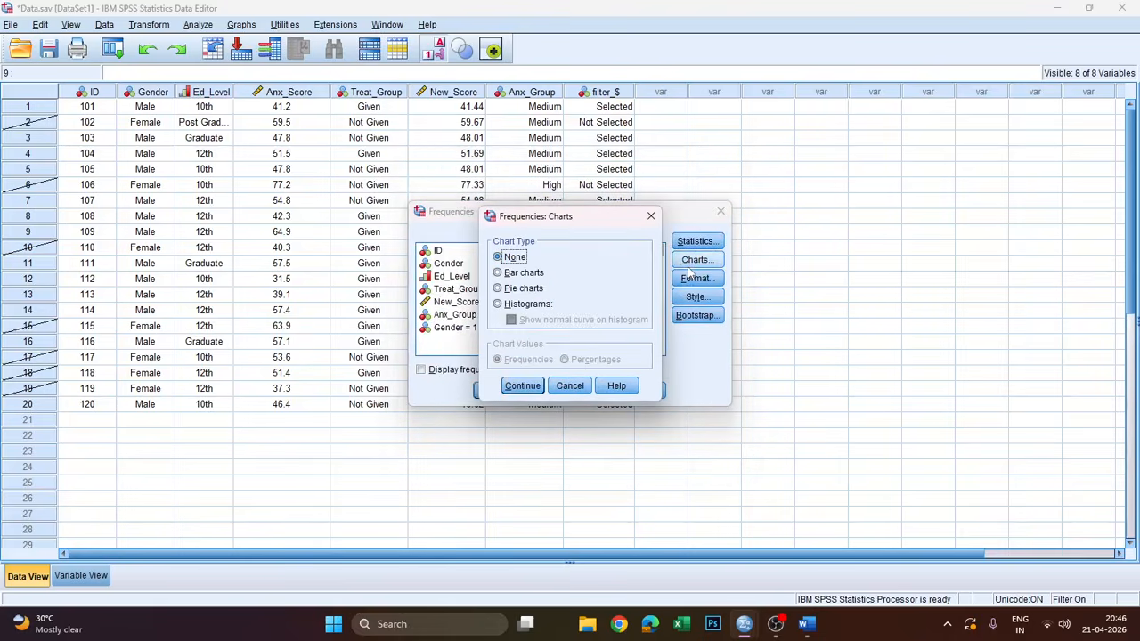
pyautogui.click(499, 290)
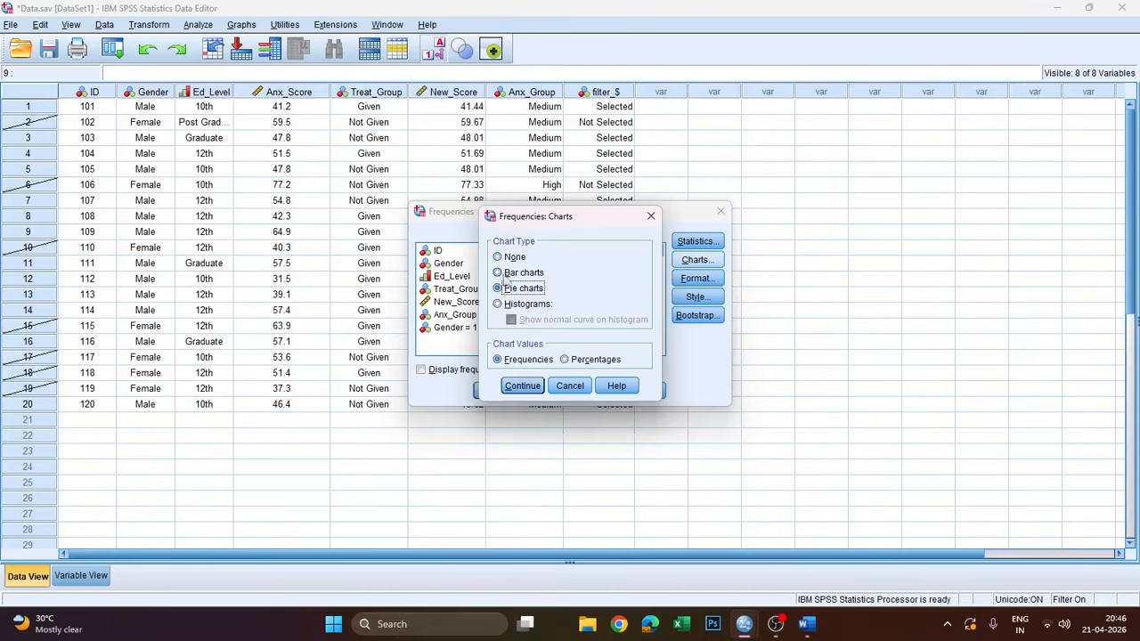
pyautogui.click(497, 257)
pyautogui.click(523, 386)
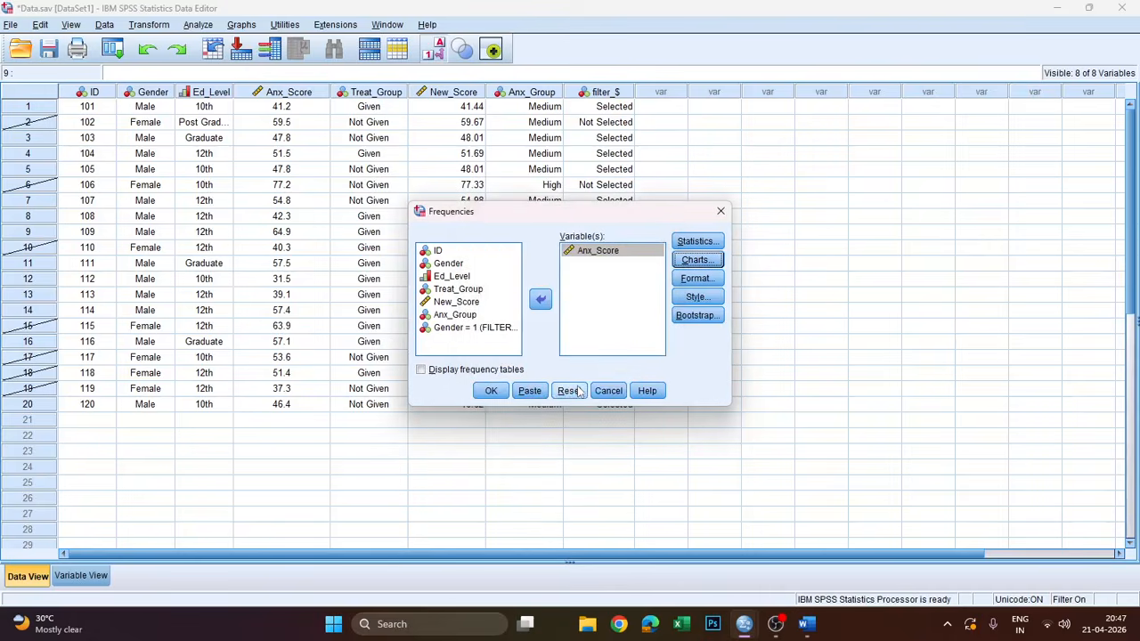
# Run the Frequencies analysis, examine the Anx_Score Statistics table in the output, and return to the dataset
pyautogui.click(490, 390)
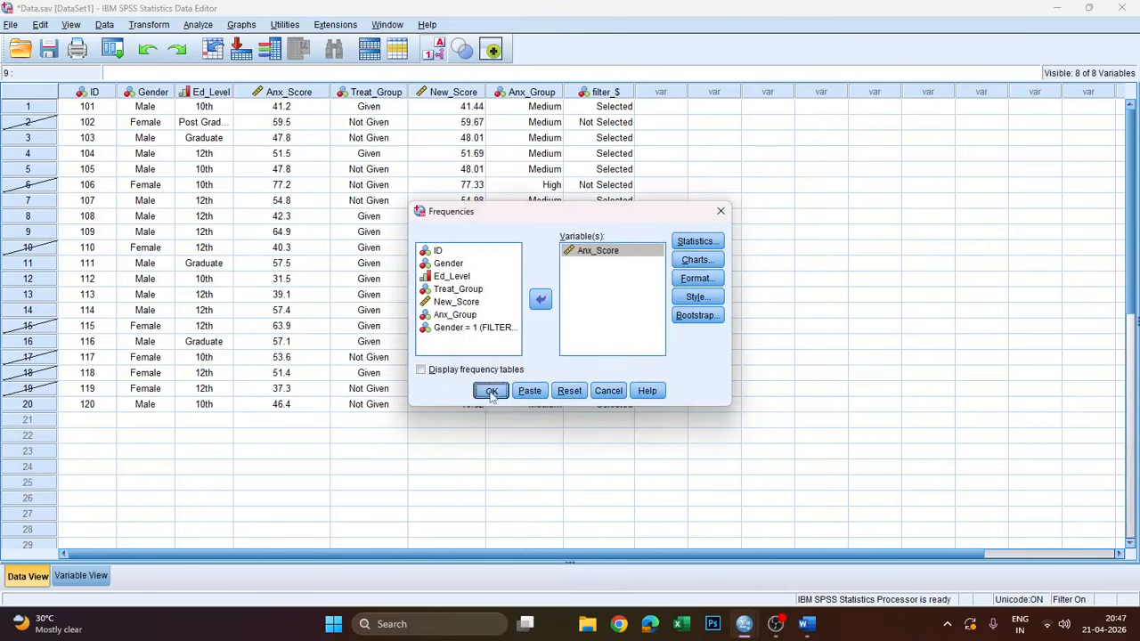
pyautogui.scroll(-1, 677, 379)
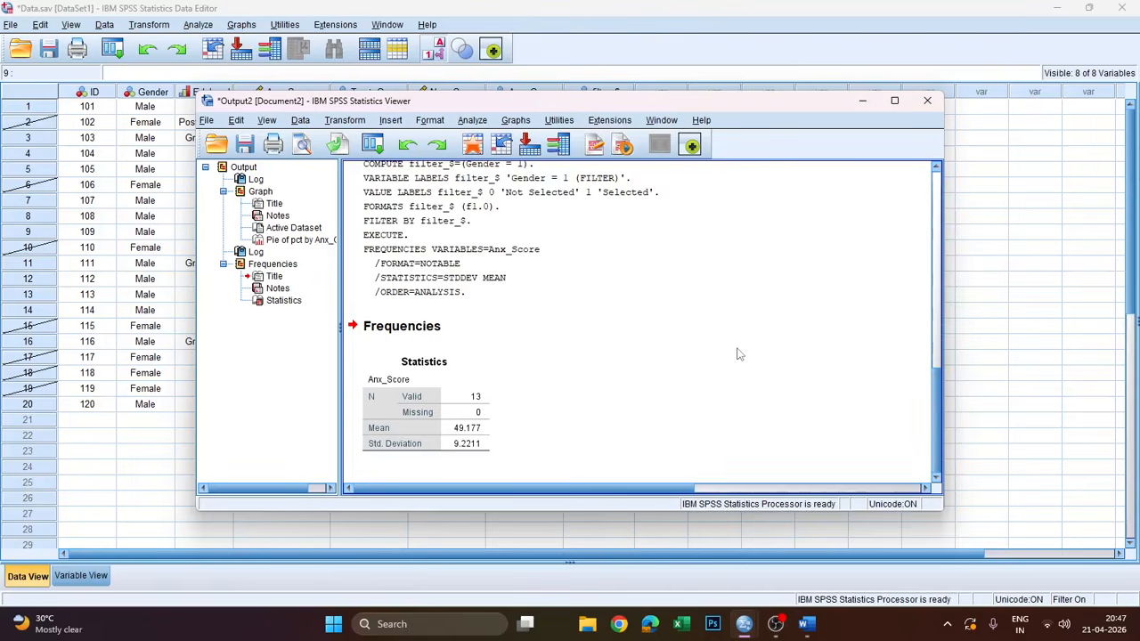
pyautogui.click(592, 410)
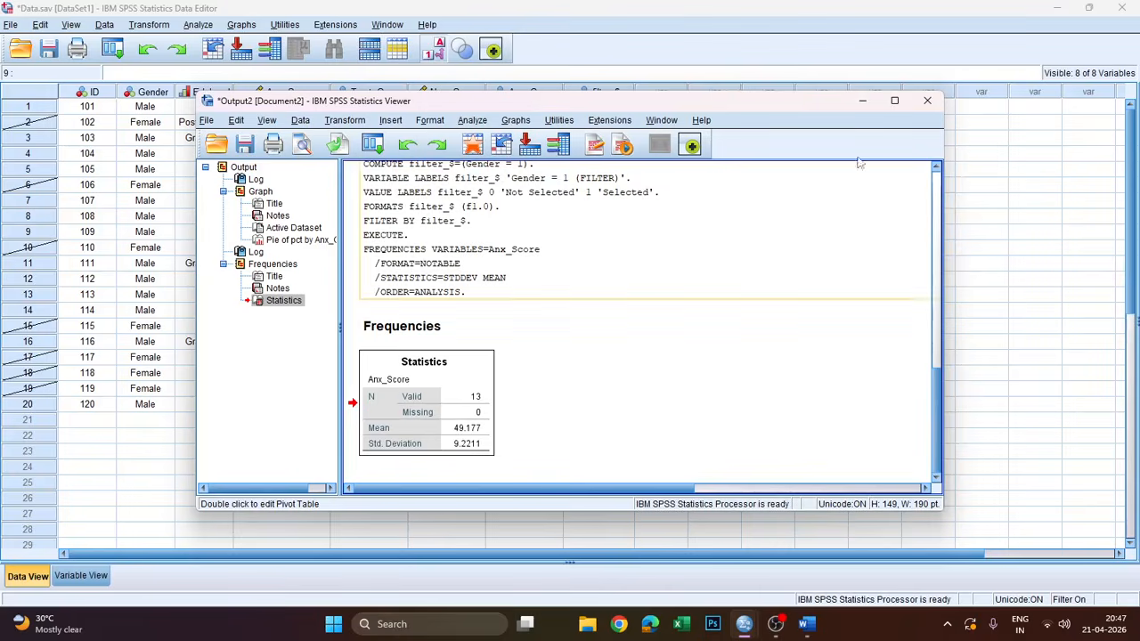
pyautogui.click(864, 108)
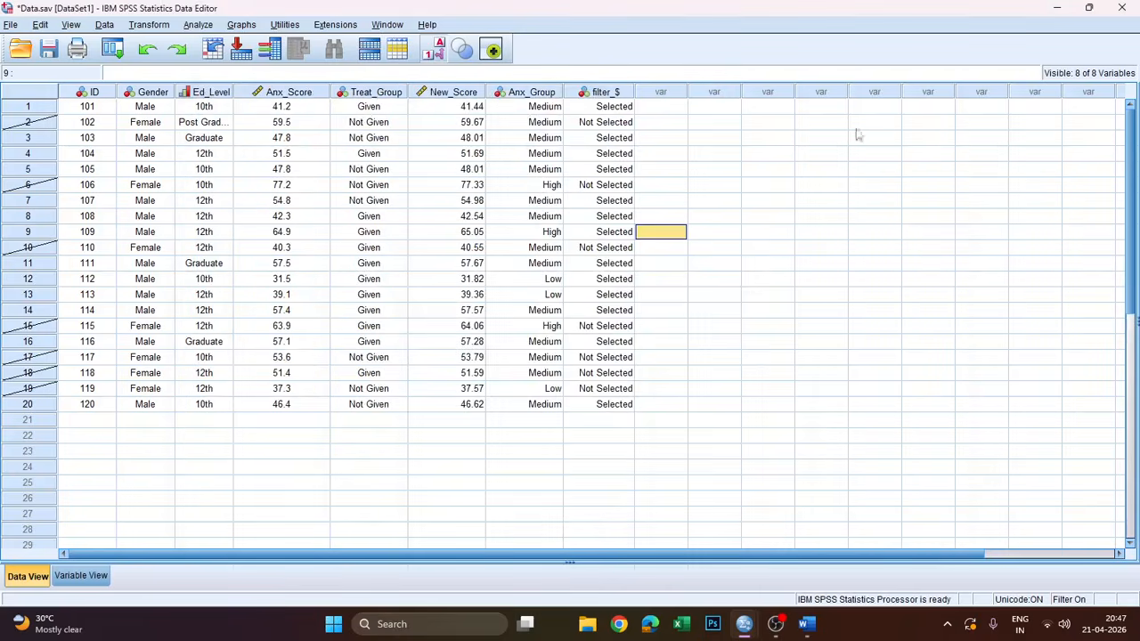
pyautogui.scroll(-2, 809, 417)
pyautogui.scroll(2, 809, 416)
pyautogui.click(776, 624)
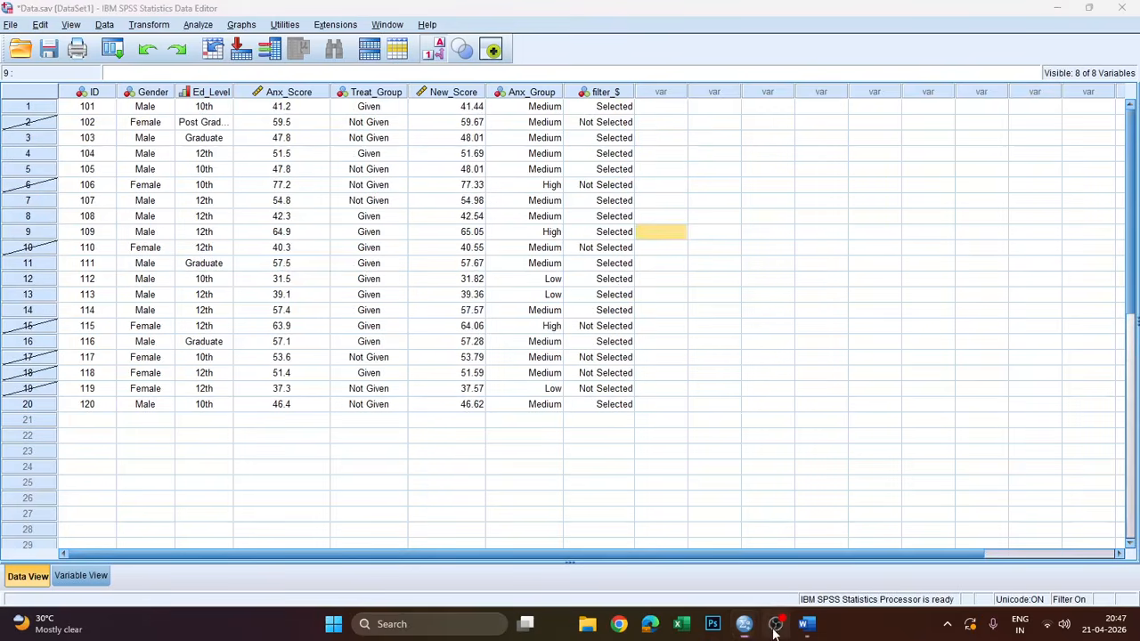